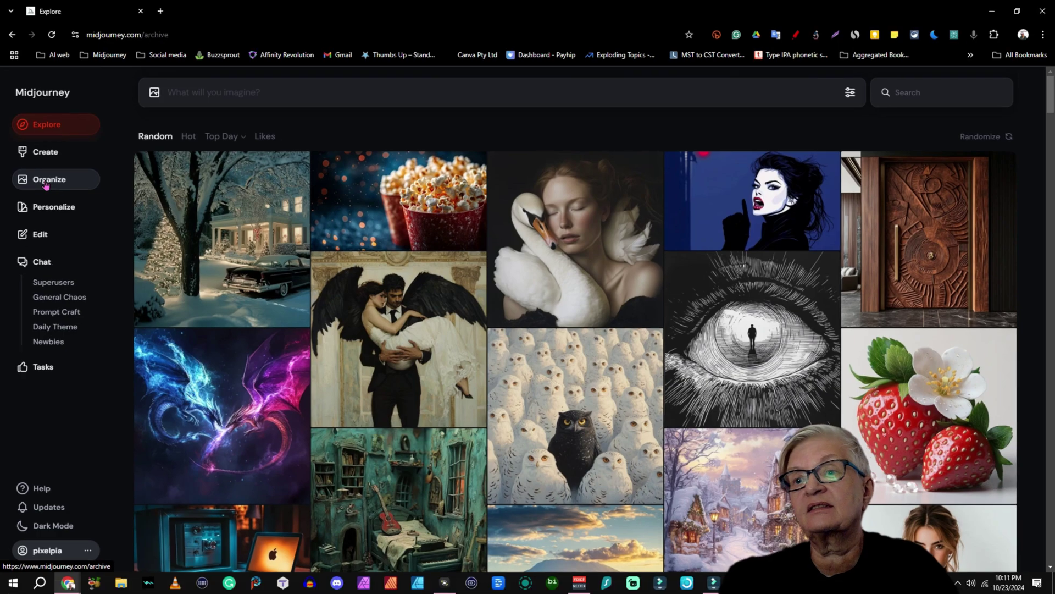
Open the Organize archive, hide the Folders list, and expand View Options
click(78, 311)
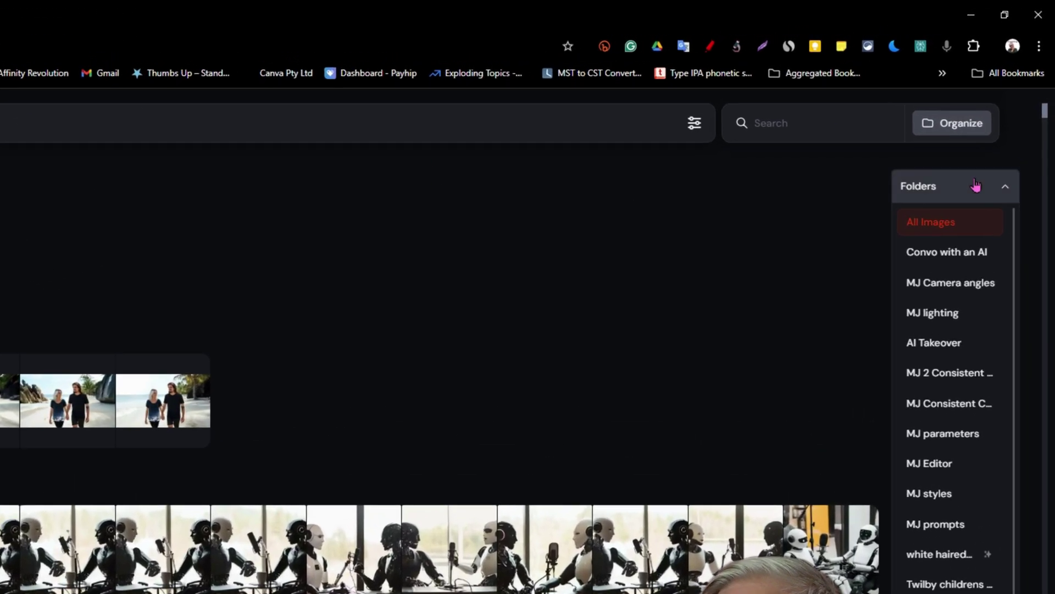
click(1004, 187)
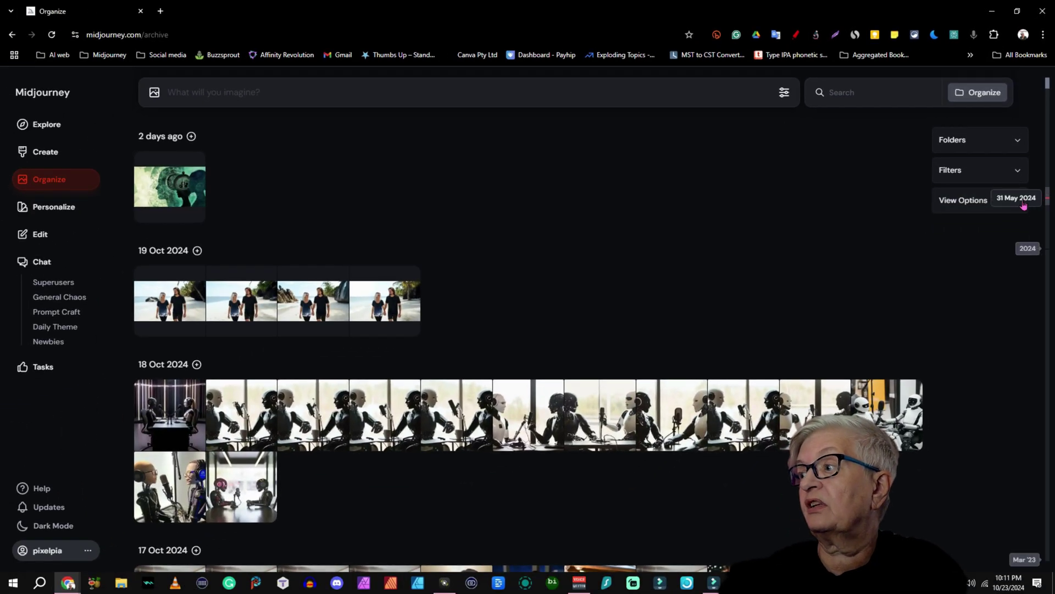
click(1024, 205)
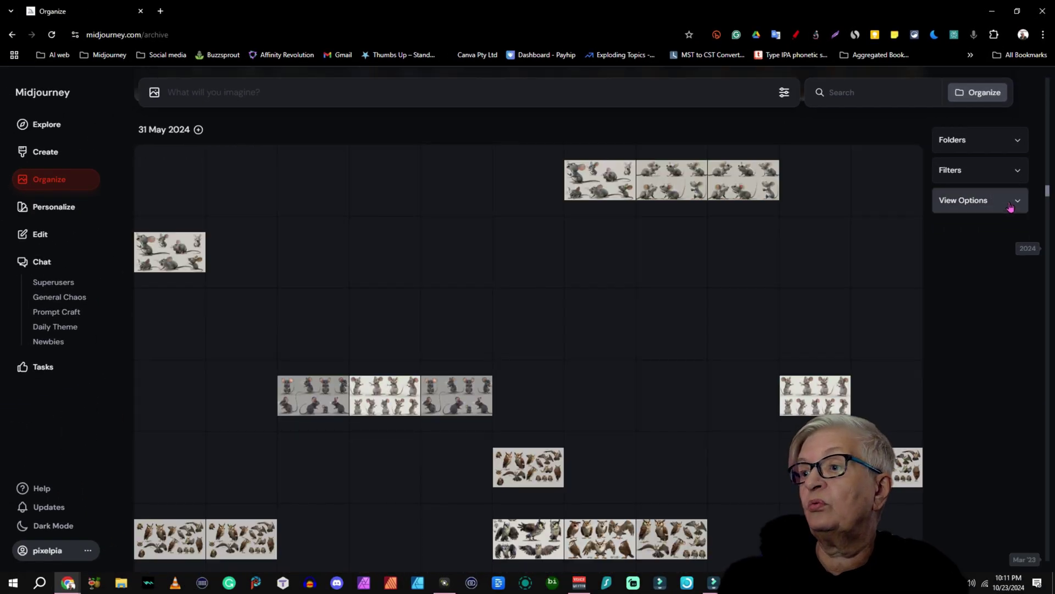
click(1025, 200)
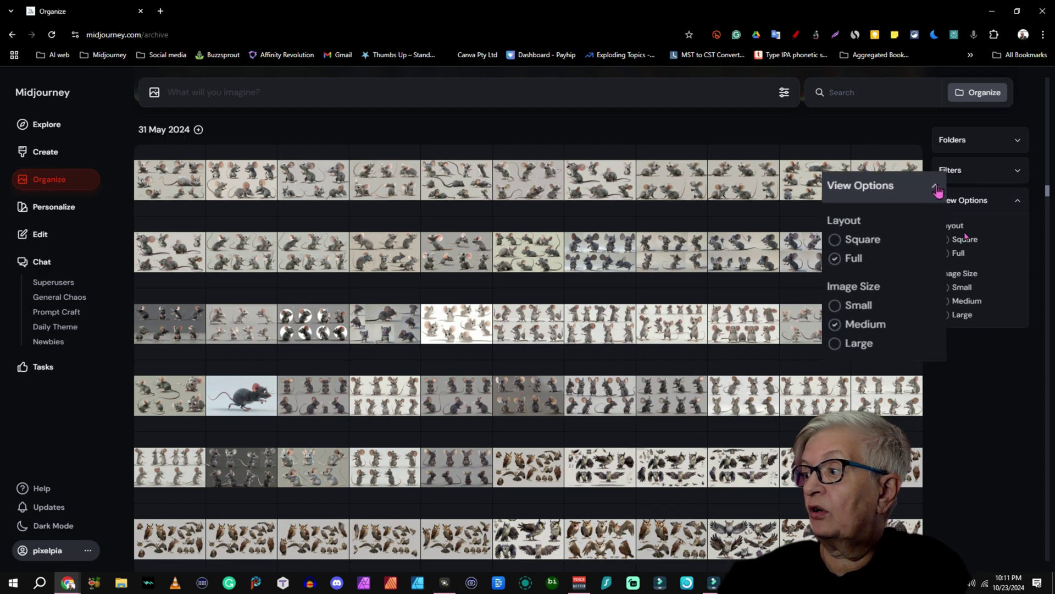
Try the Square thumbnail layout, then switch back to the Full layout
click(945, 240)
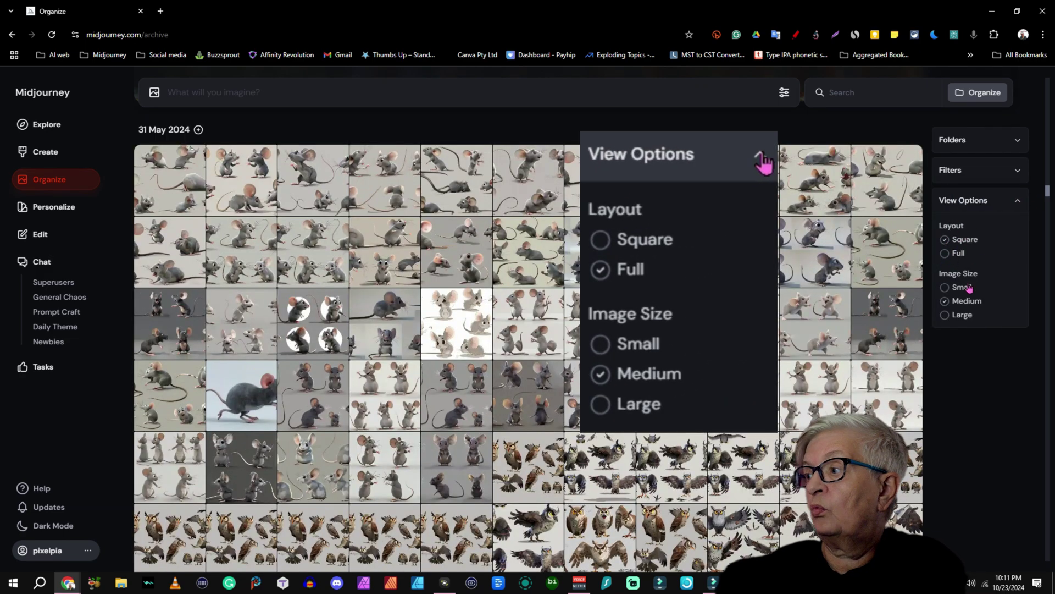
mouse_move(1050, 195)
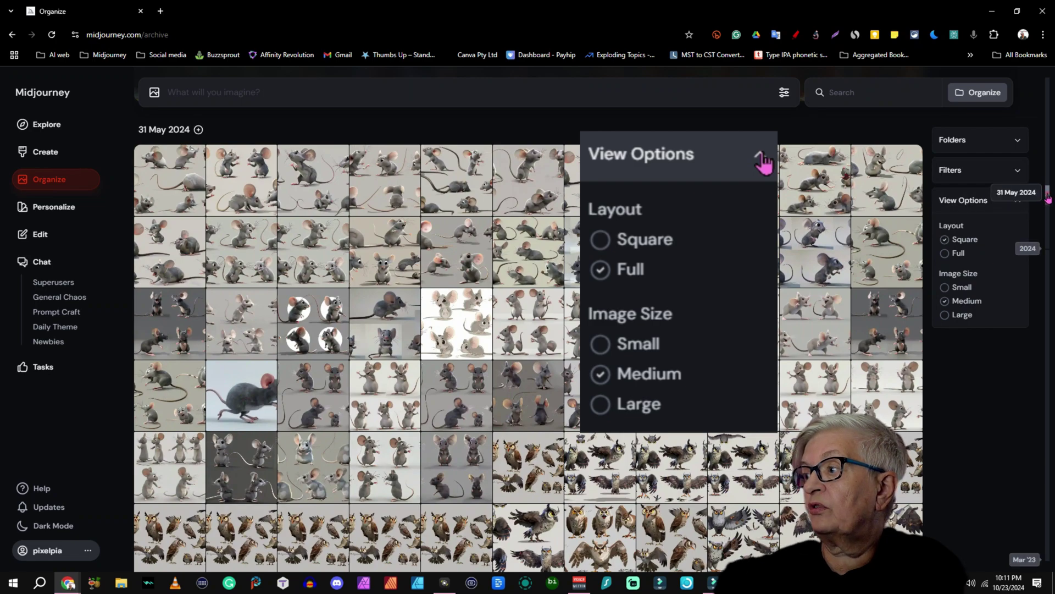
drag(1050, 165, 1049, 83)
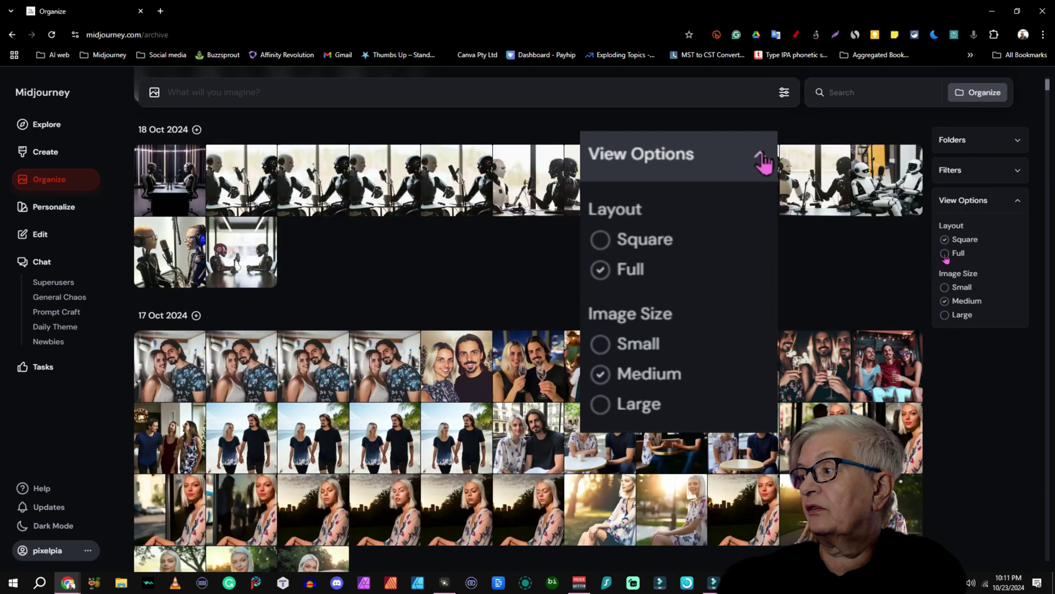
click(946, 257)
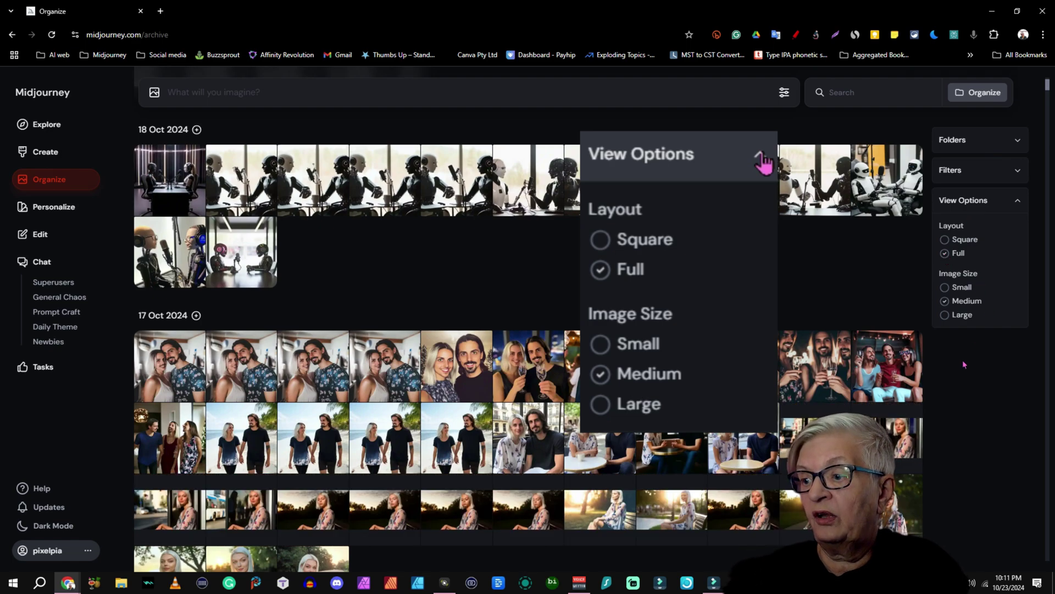
scroll(963, 343, down, 2)
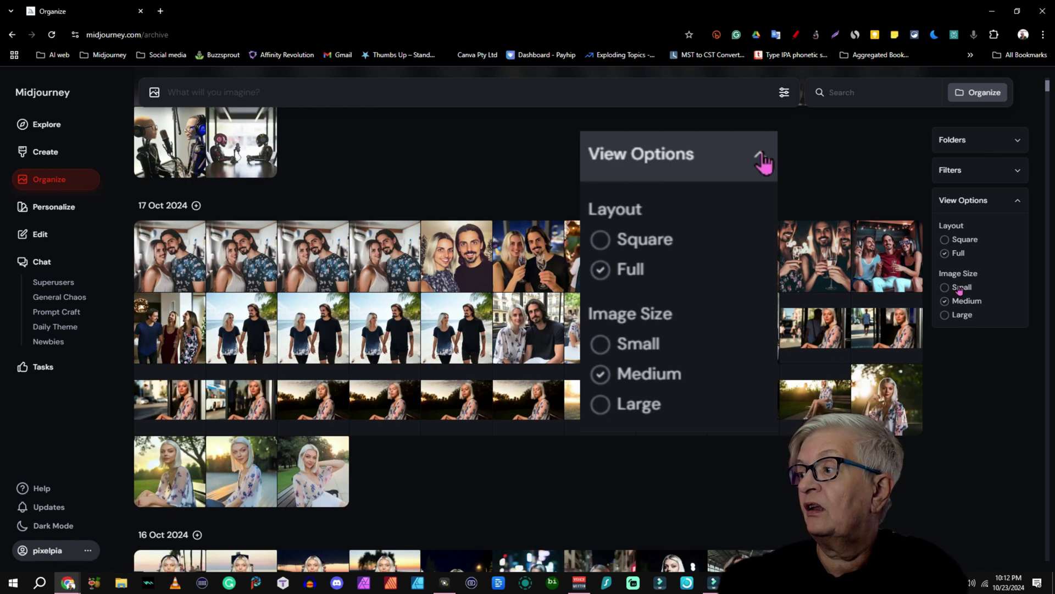
Try Large and Small image sizes, settle on Medium, and collapse View Options
click(945, 315)
click(945, 301)
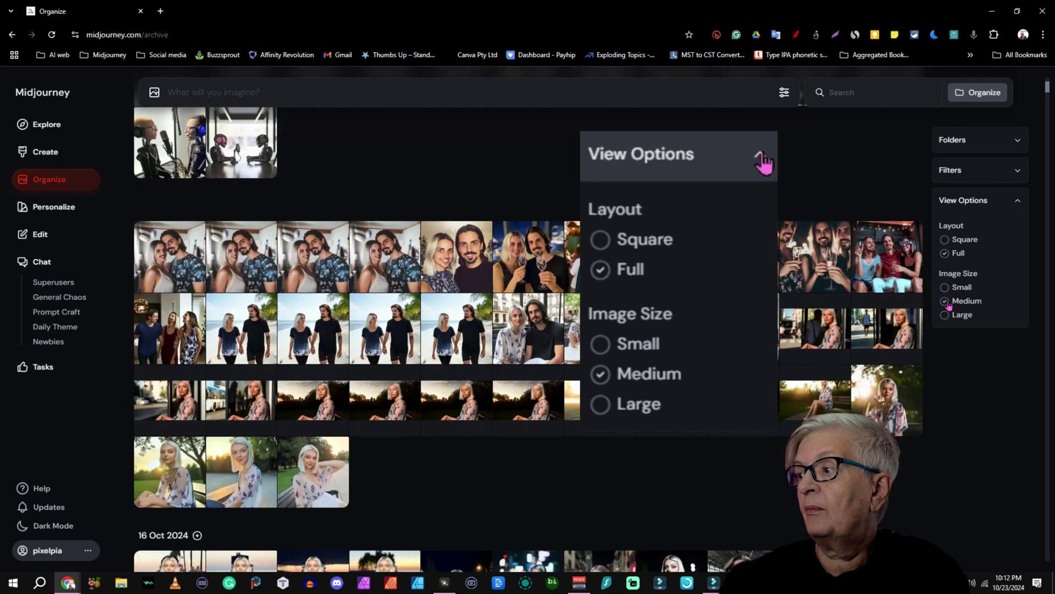
click(946, 287)
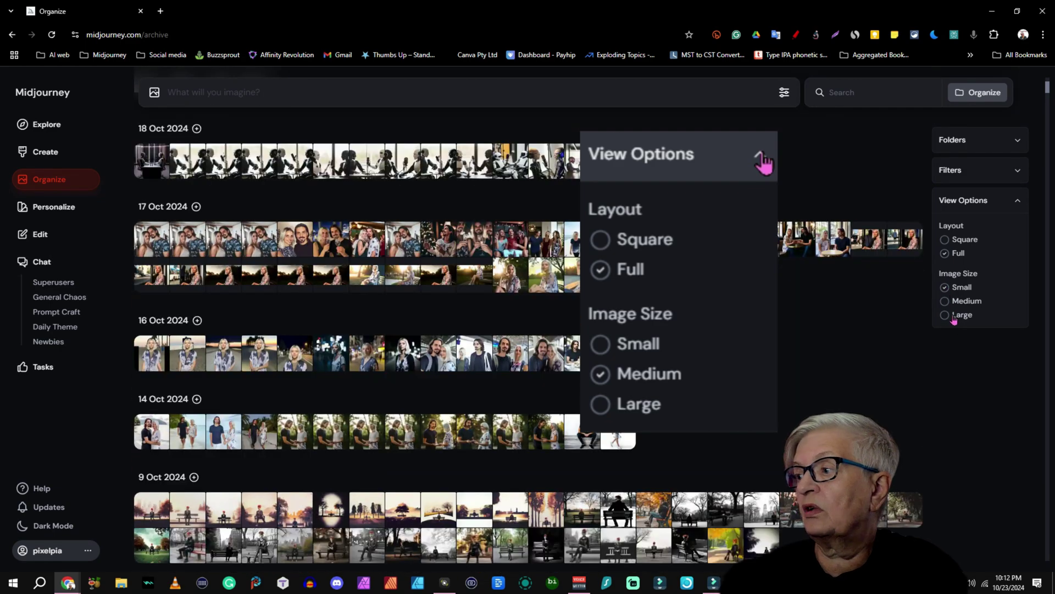
click(945, 302)
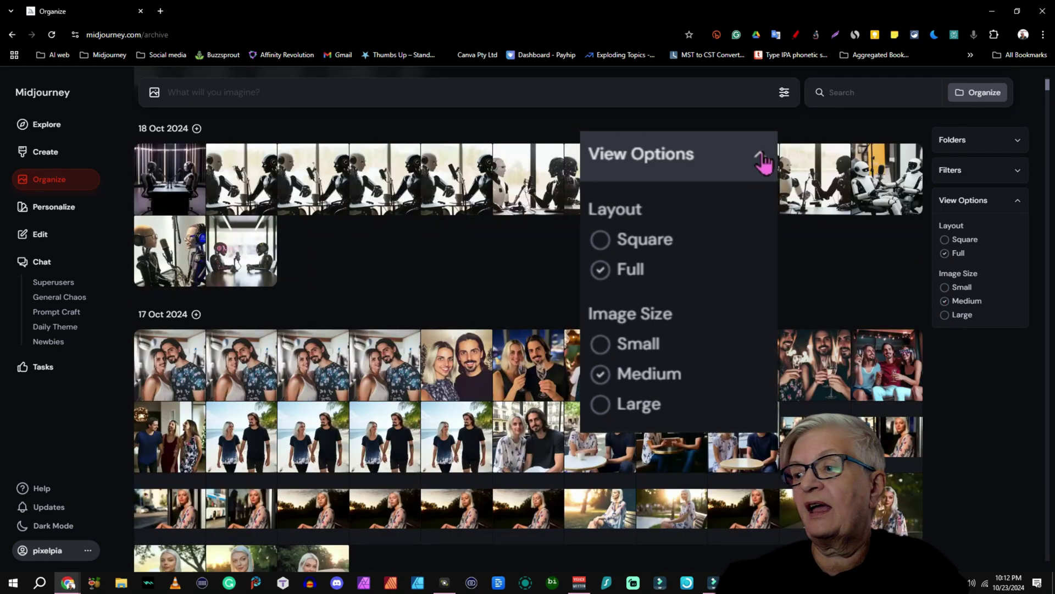
click(1017, 200)
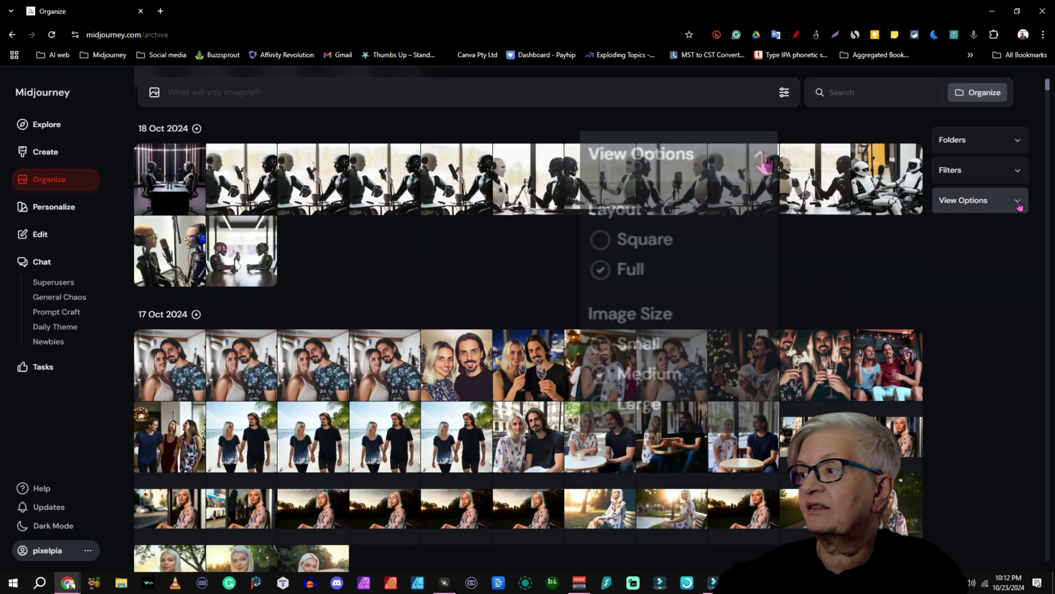
Expand Filters and turn the Liked rating filter on, then off again
click(1018, 171)
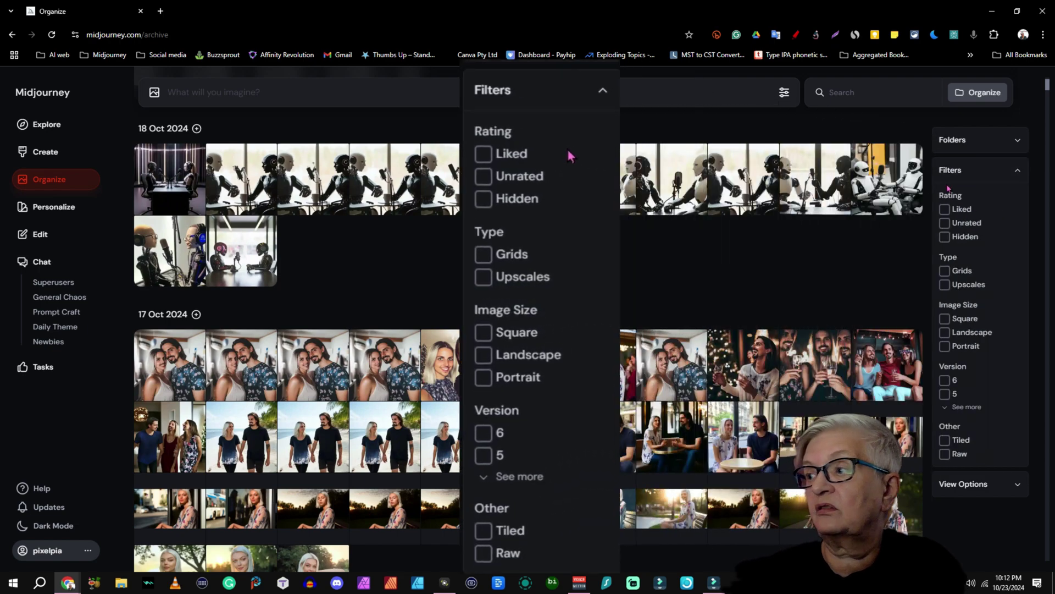
click(945, 210)
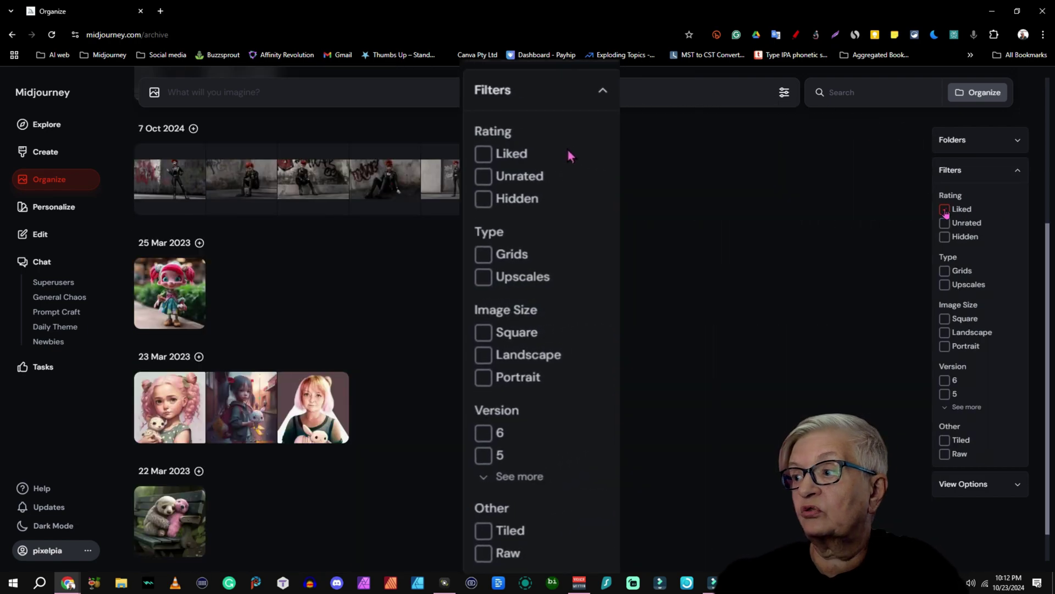
drag(1043, 242, 1045, 94)
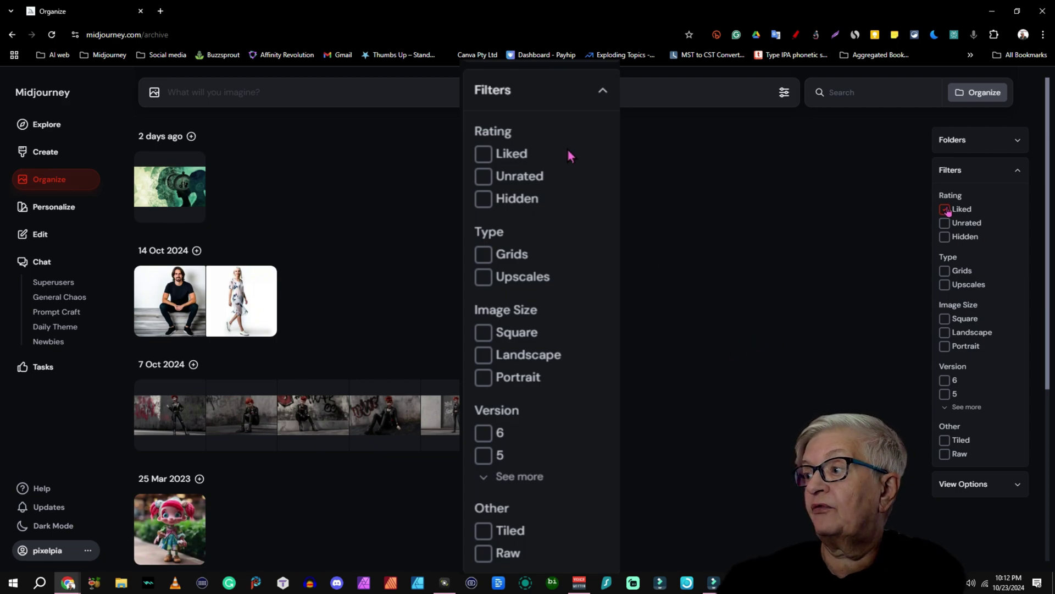
click(946, 210)
Turn the Unrated and then Hidden rating filters on and off again
click(945, 223)
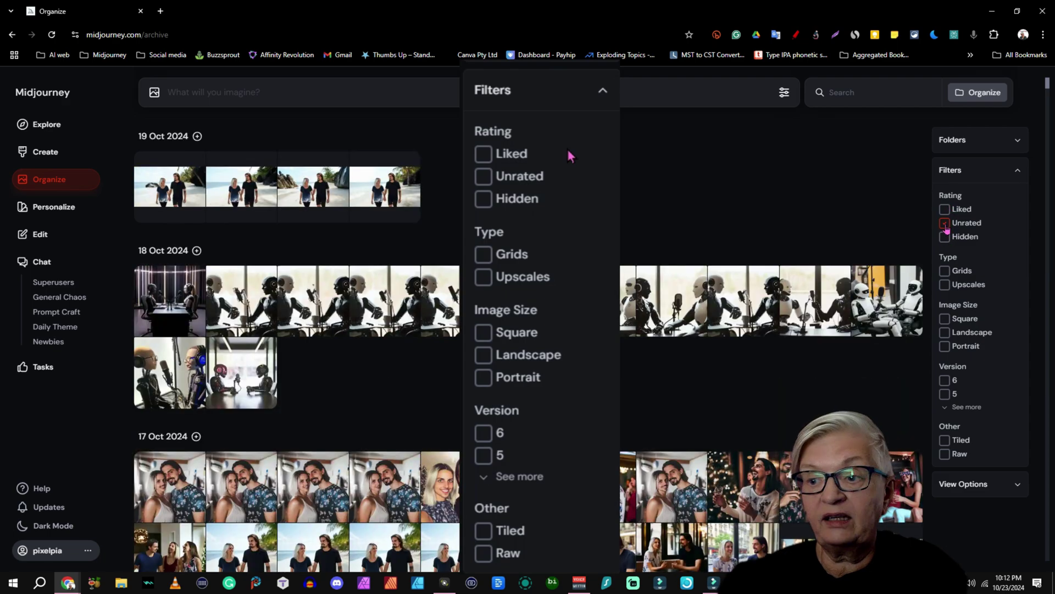
click(945, 223)
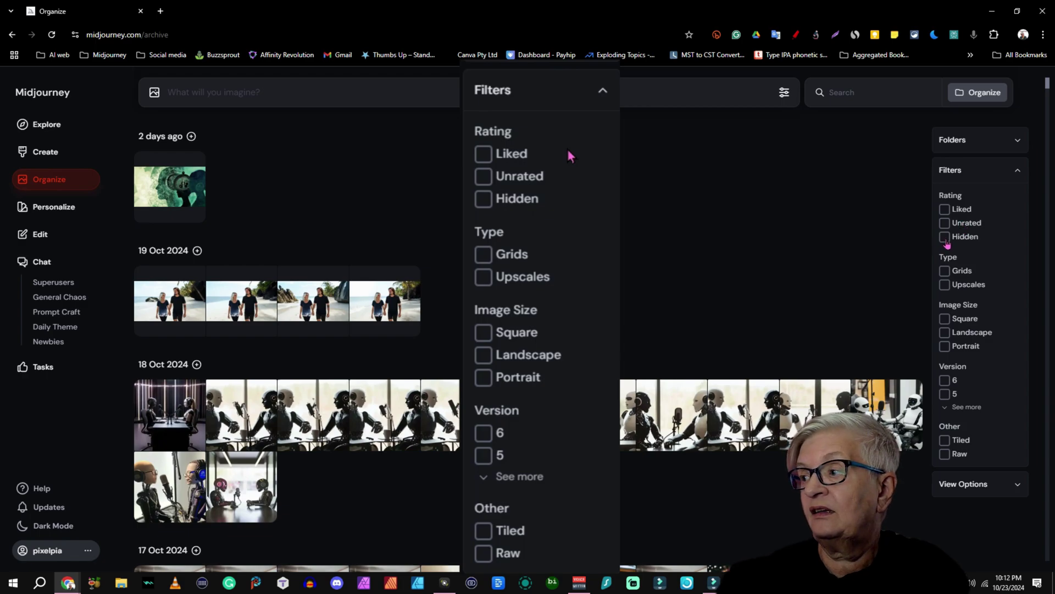
click(945, 237)
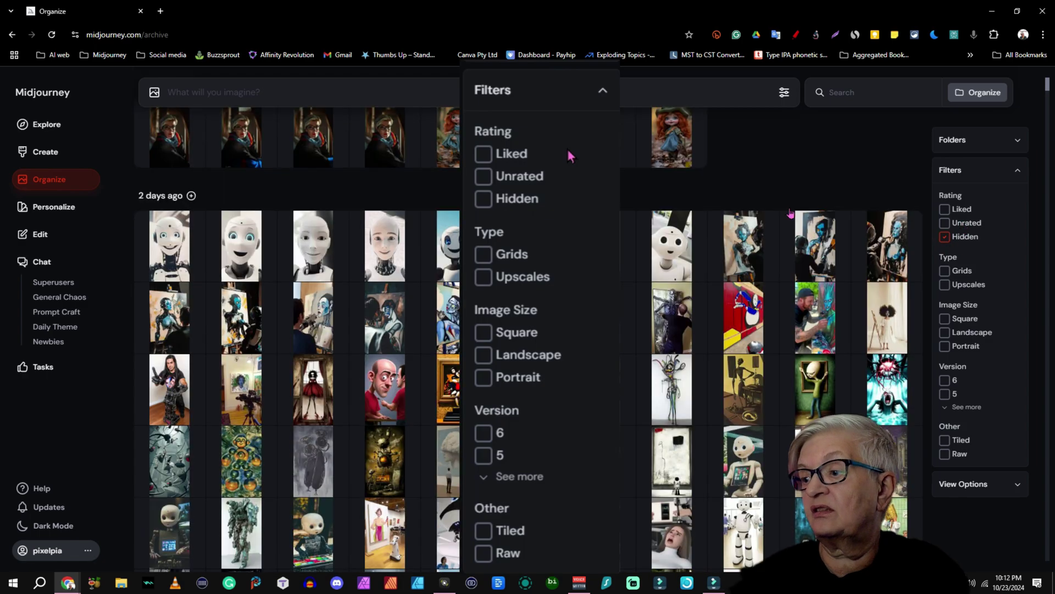
scroll(790, 213, down, 5)
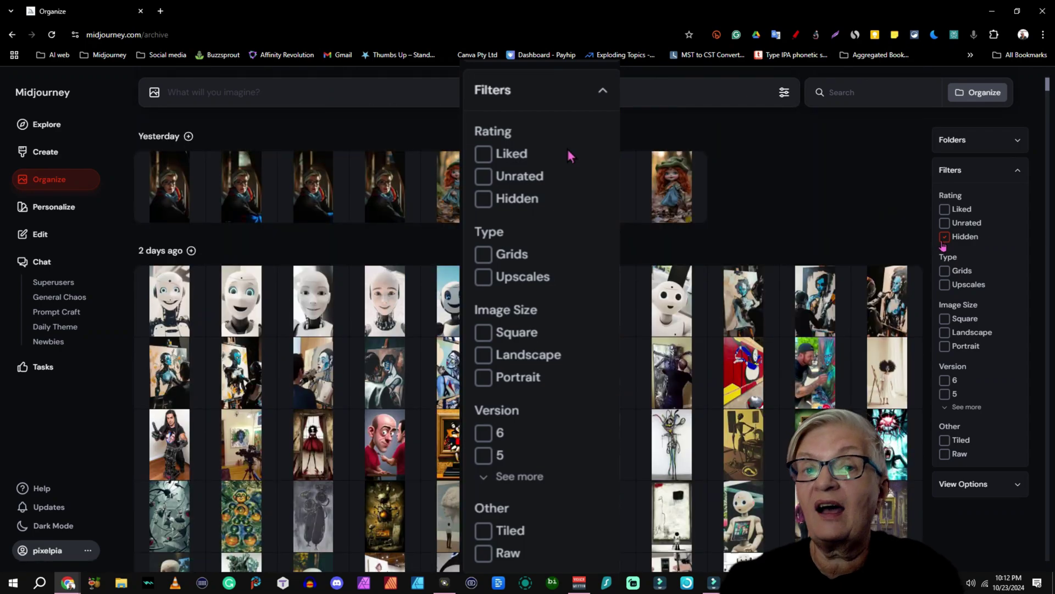
click(944, 237)
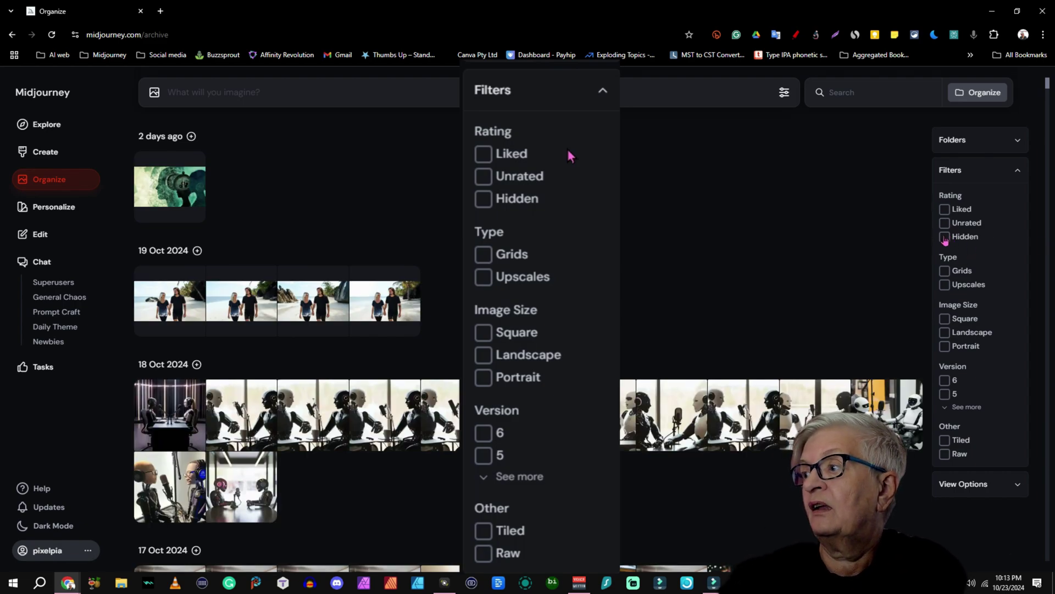
click(949, 274)
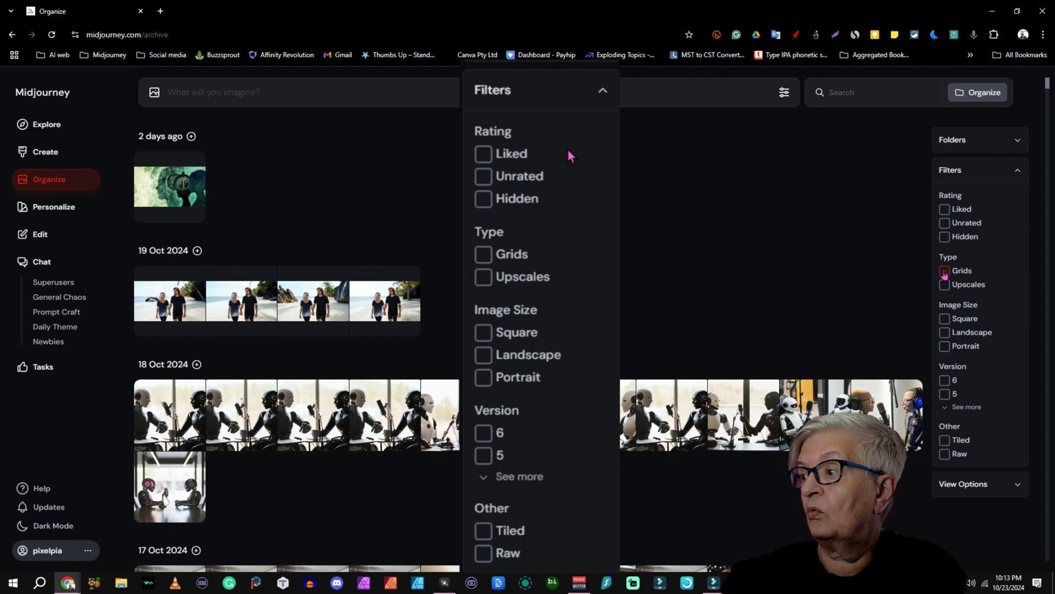
click(945, 272)
click(945, 285)
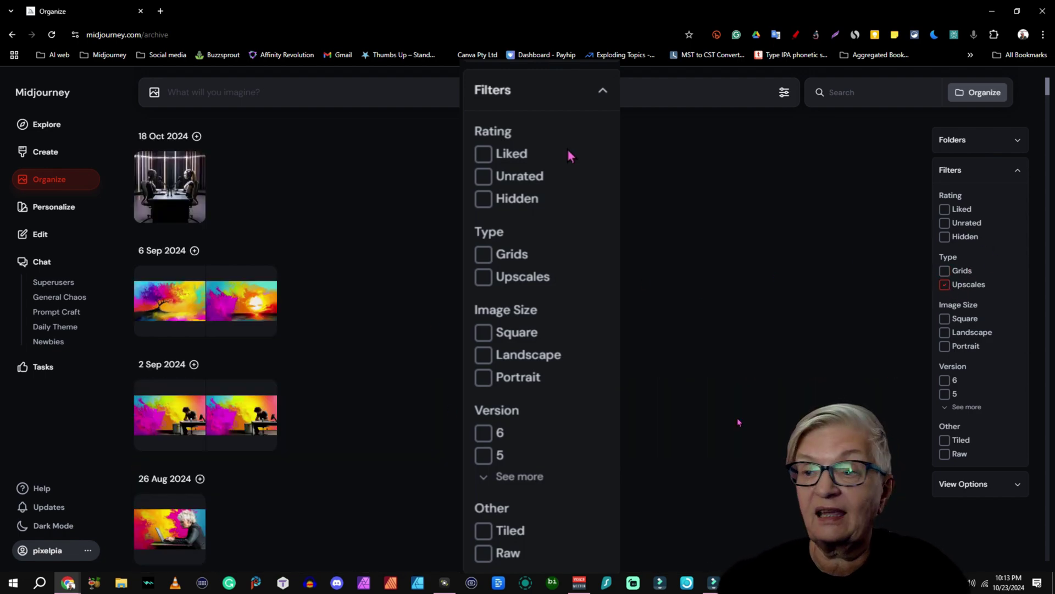
click(946, 285)
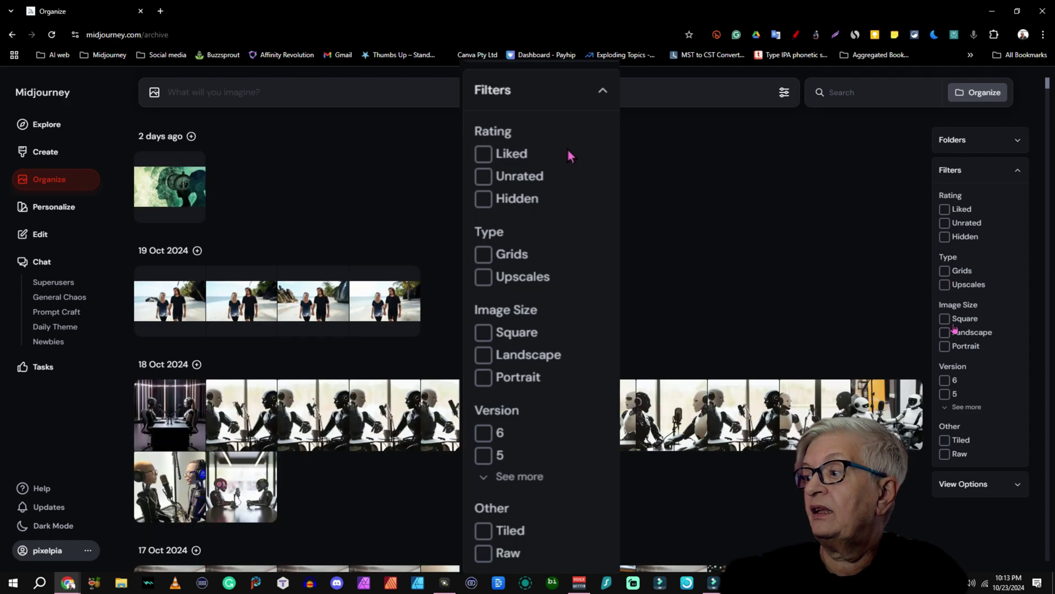
click(946, 319)
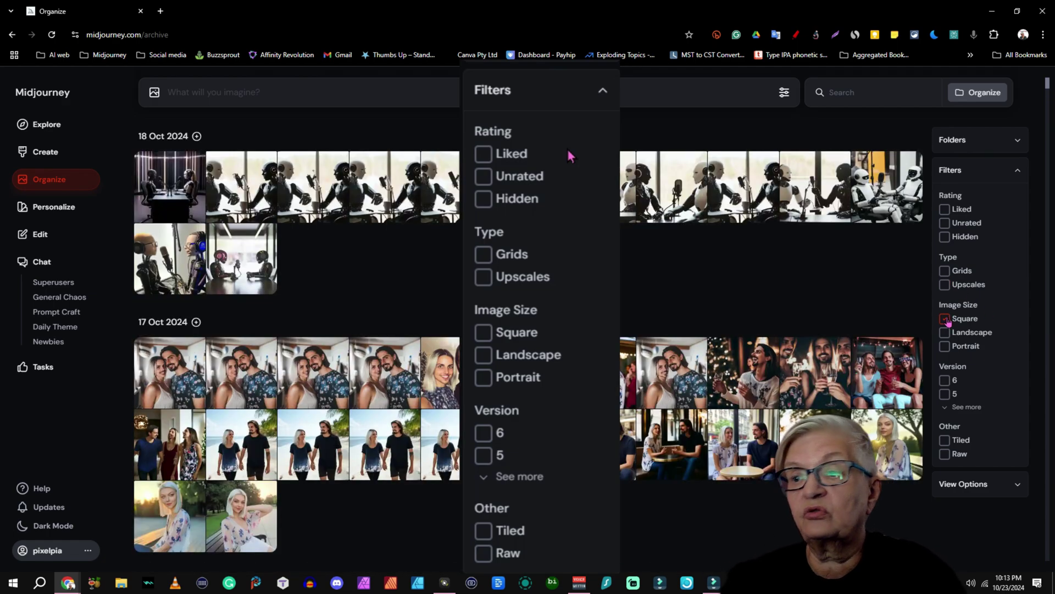
click(945, 319)
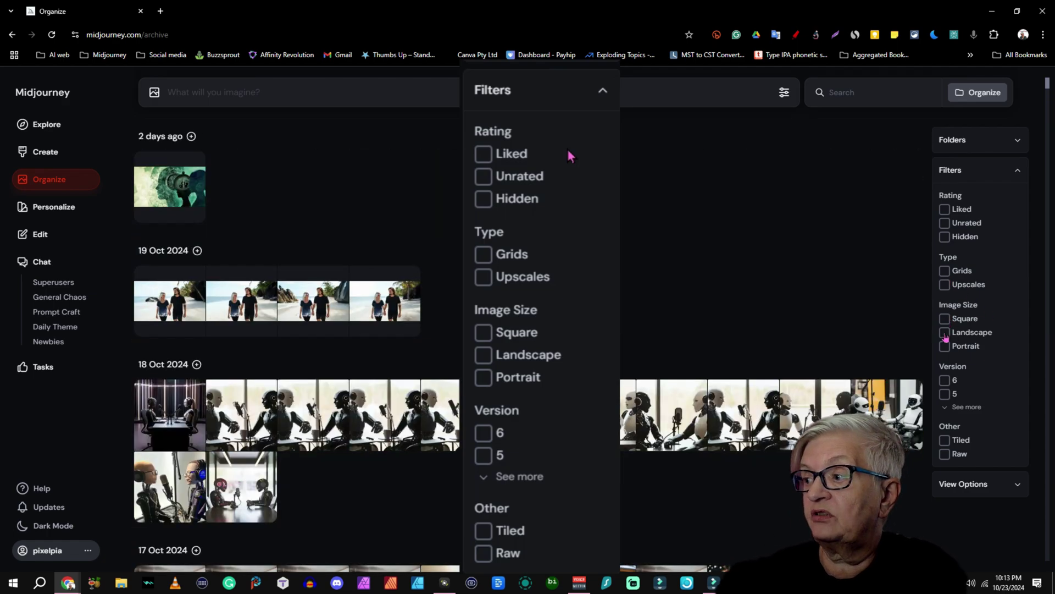
click(946, 334)
click(945, 333)
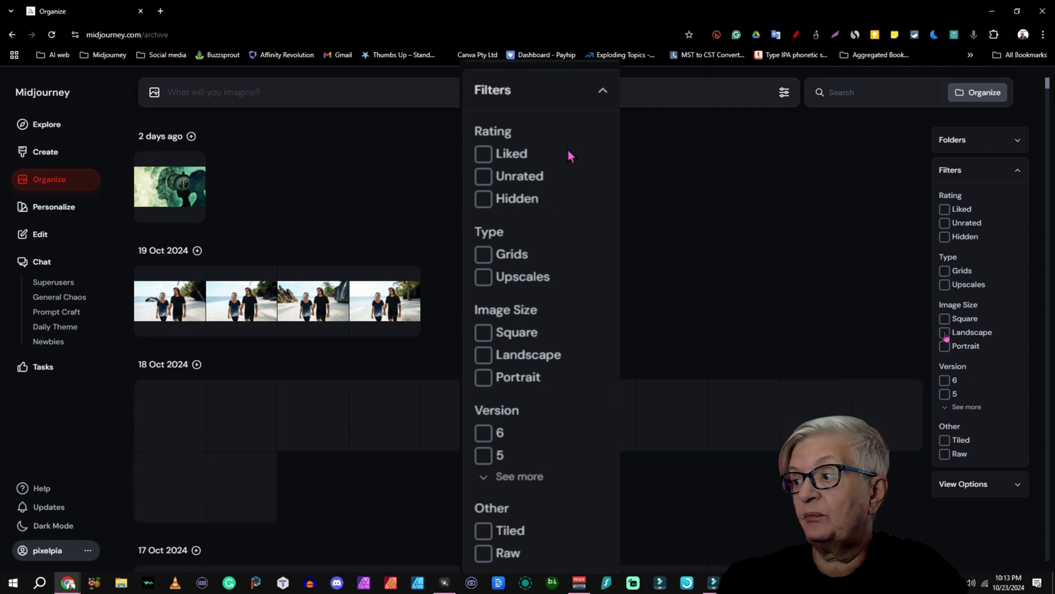
click(945, 347)
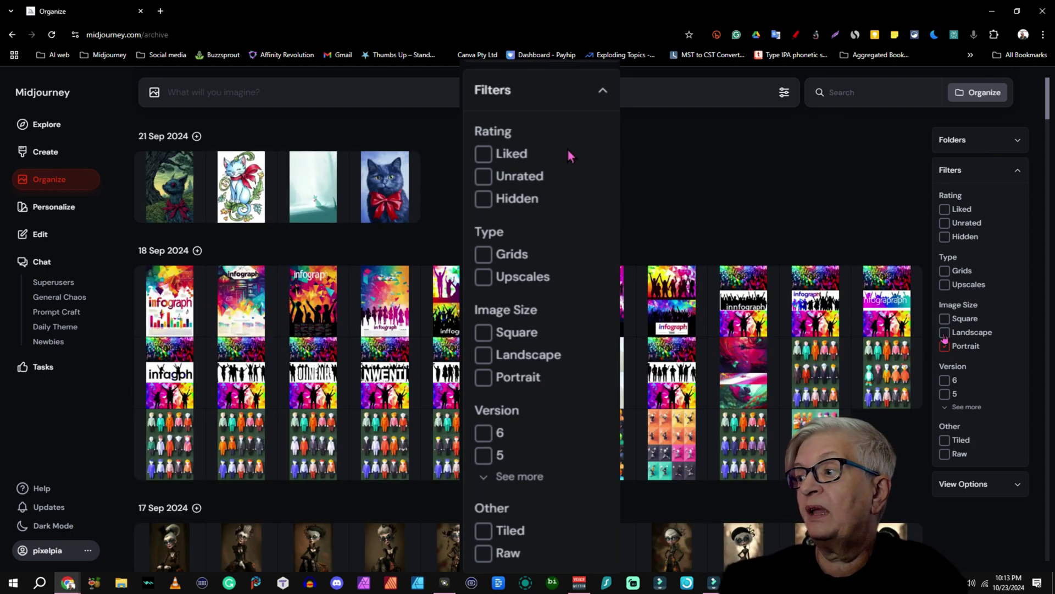
click(945, 334)
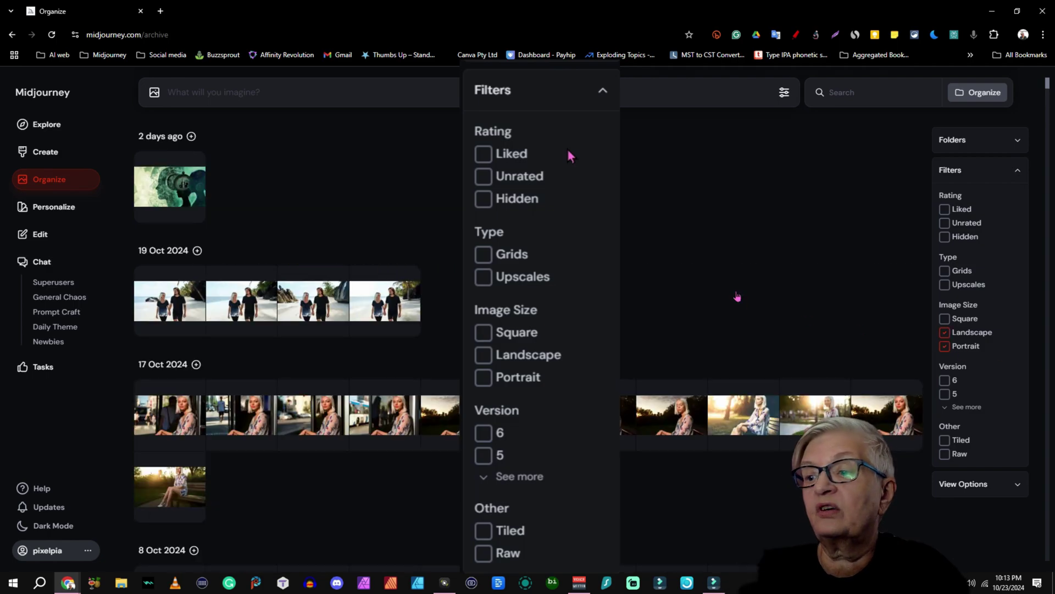
scroll(737, 297, down, 15)
scroll(737, 297, down, 15)
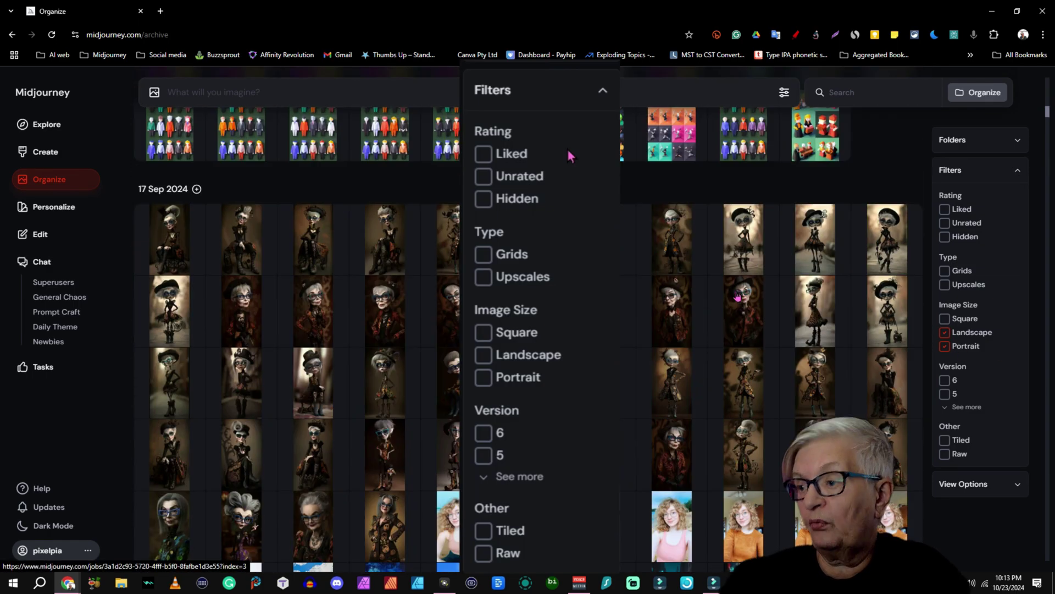
click(945, 332)
click(945, 346)
Preview the Version 6, 5, 4, 3 and Tiled filters in turn, clearing each
click(944, 381)
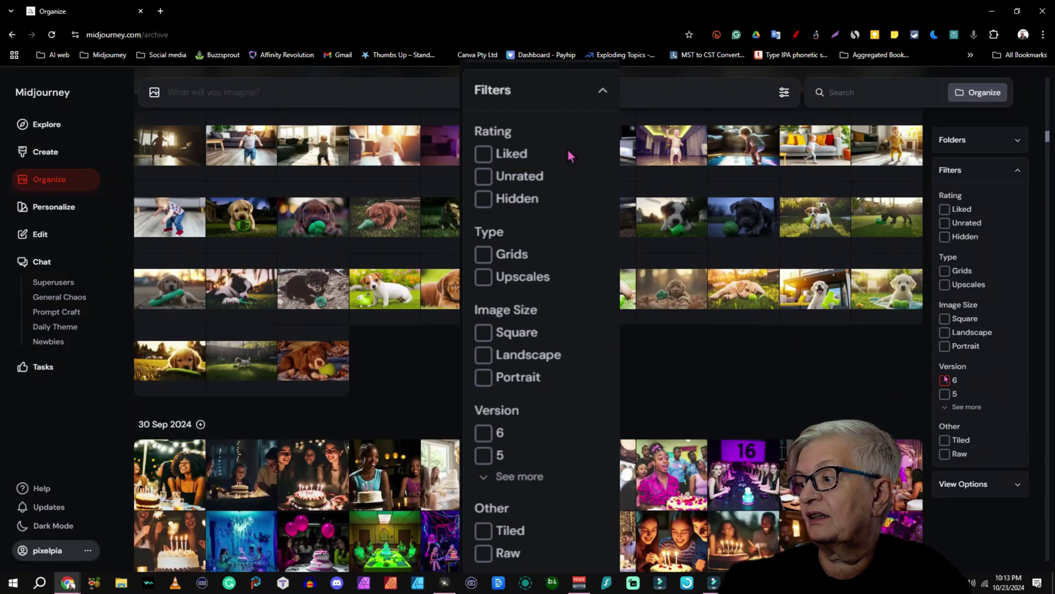
click(945, 395)
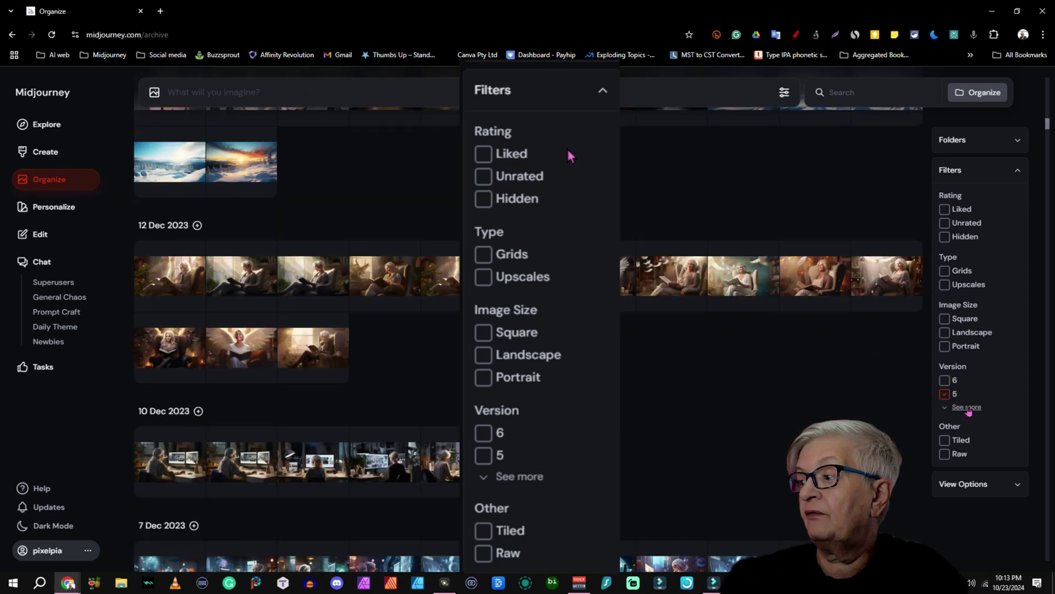
click(967, 407)
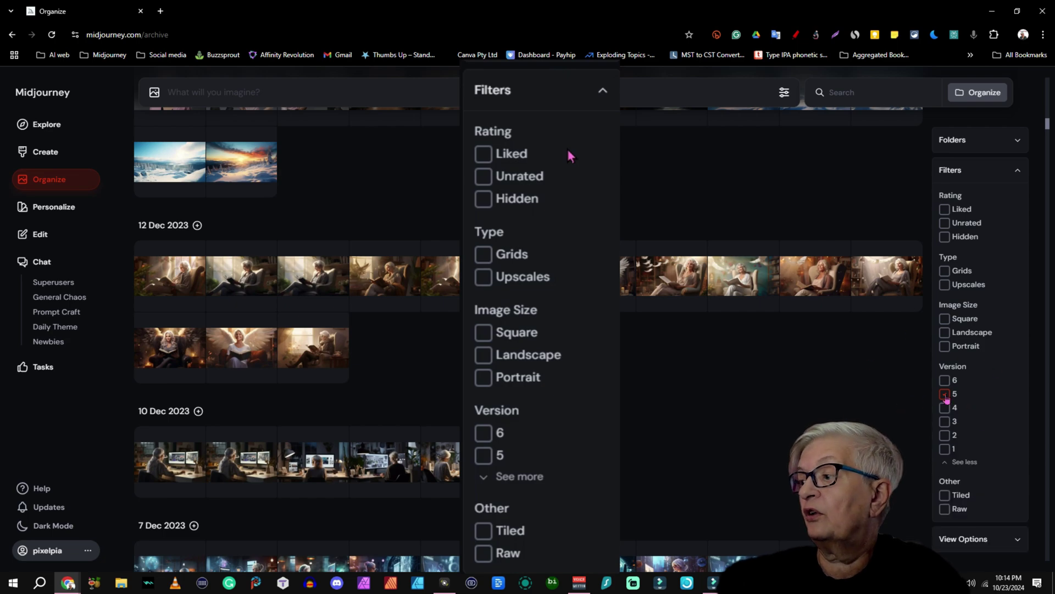
click(945, 394)
click(945, 408)
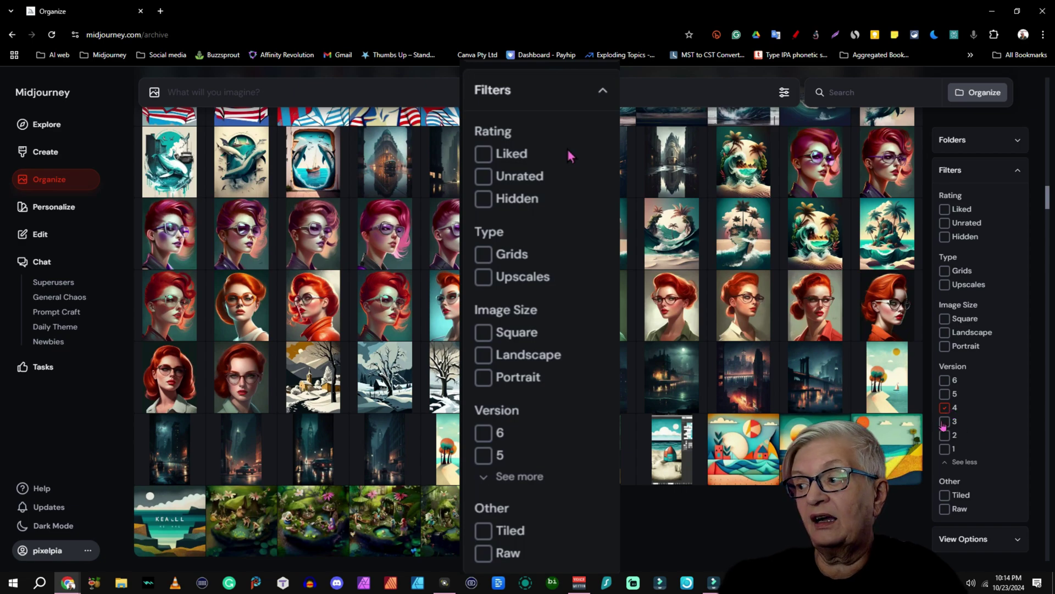
click(945, 408)
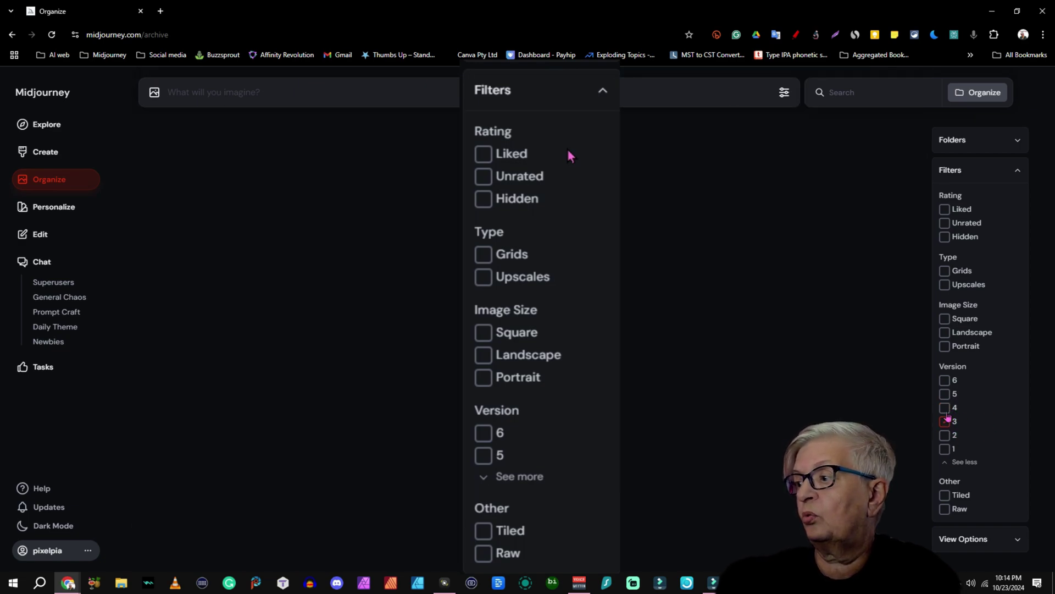
click(946, 421)
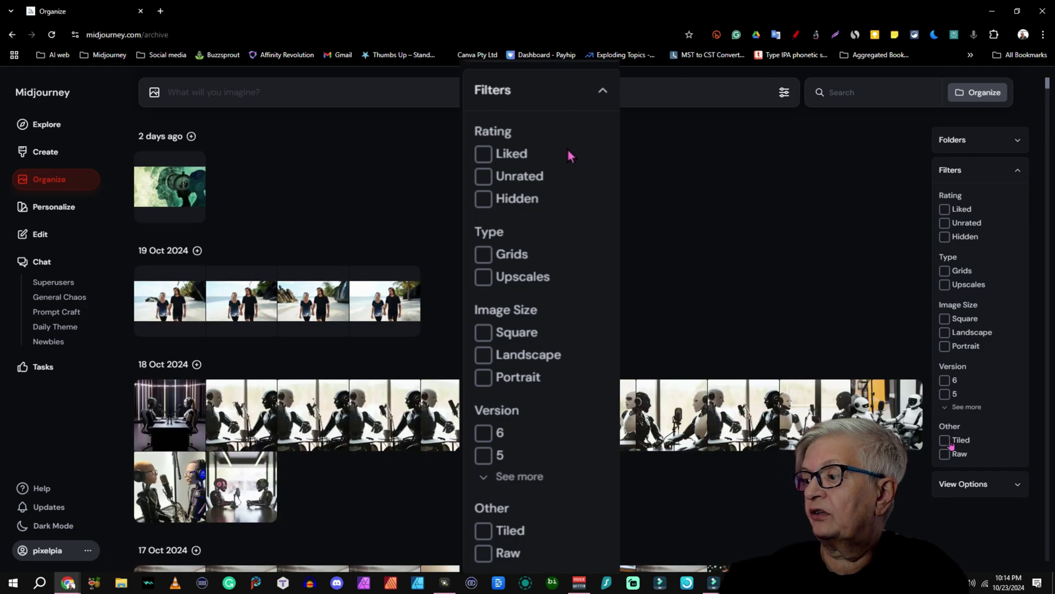
click(946, 442)
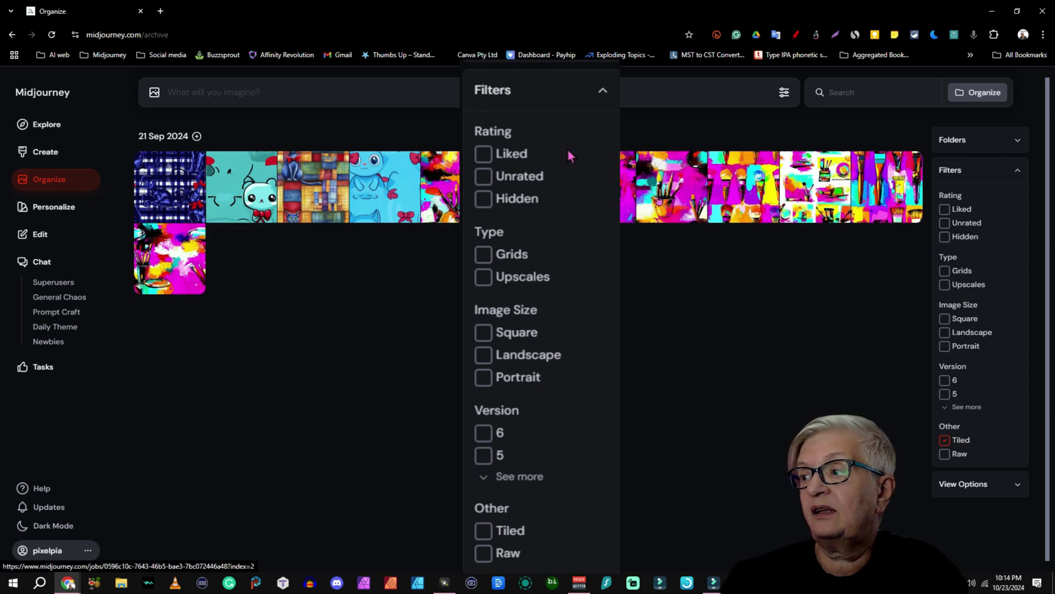
click(944, 440)
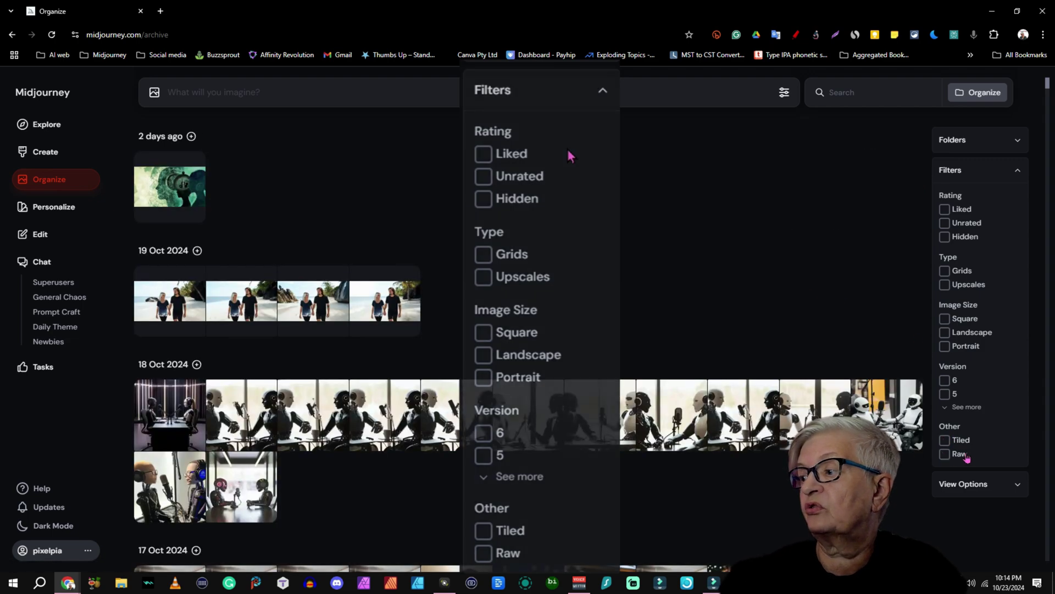
Toggle the Raw filter on and off, swap Filters for the Folders list, and focus Search
click(960, 454)
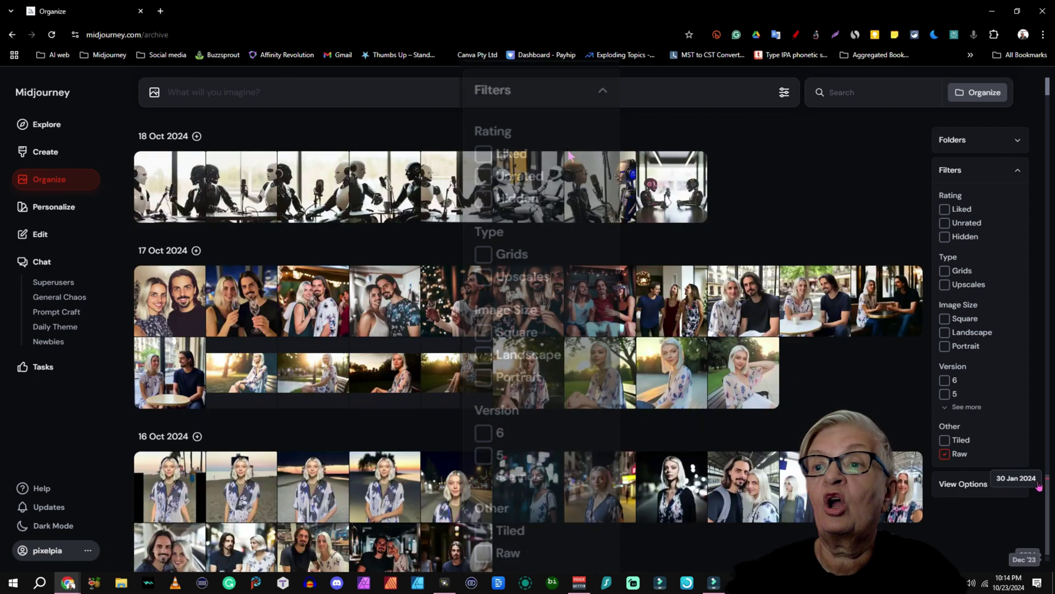
click(1019, 455)
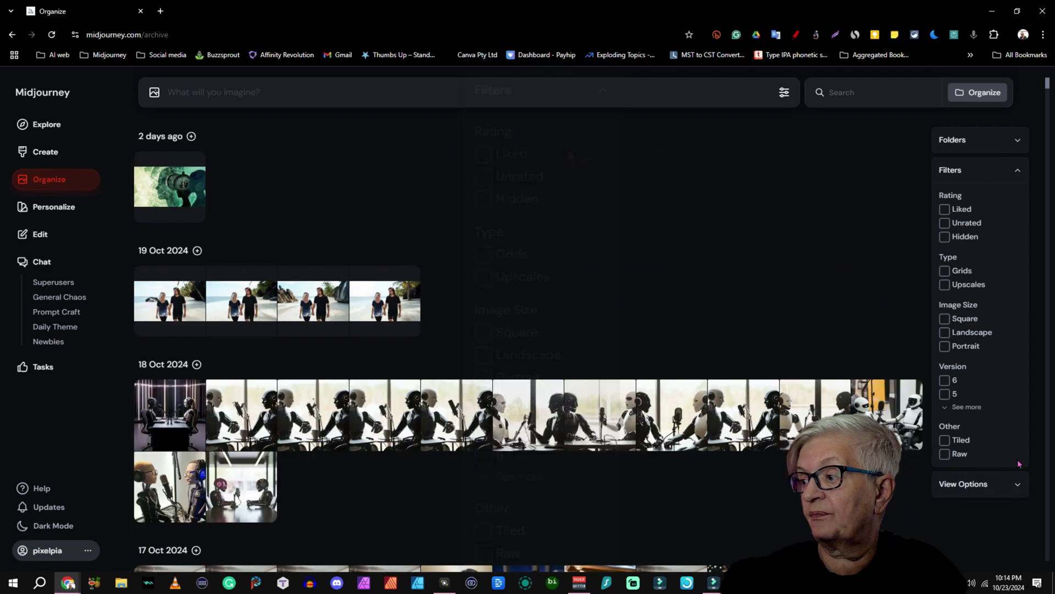
click(1017, 170)
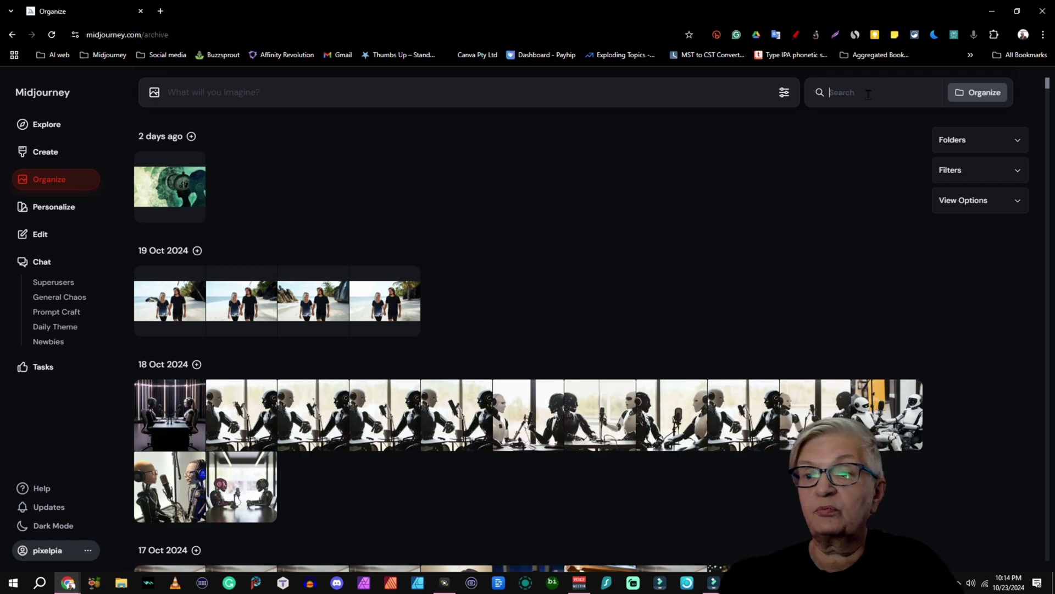
click(978, 139)
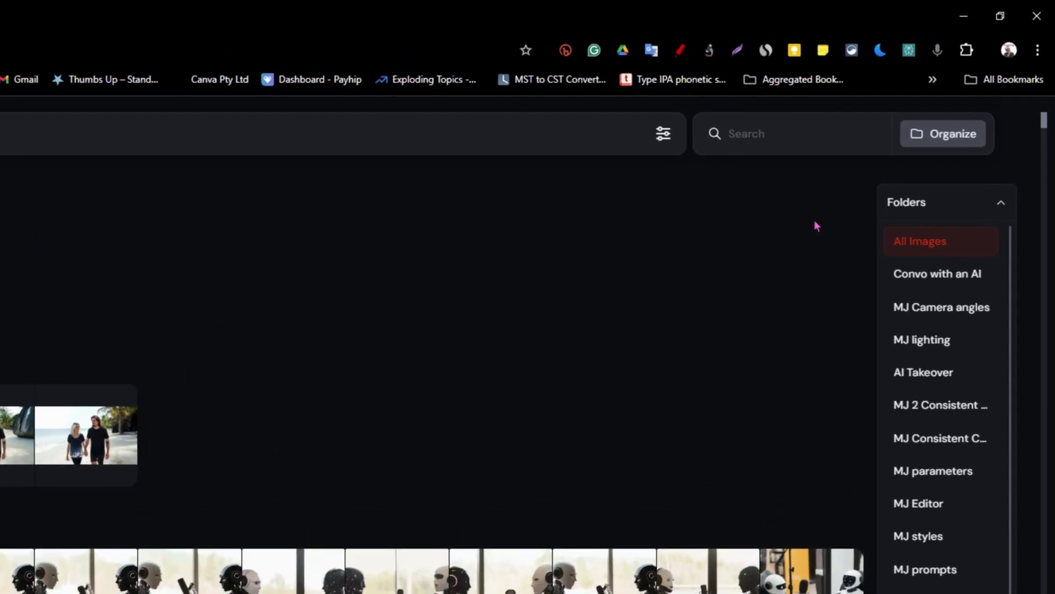
click(718, 152)
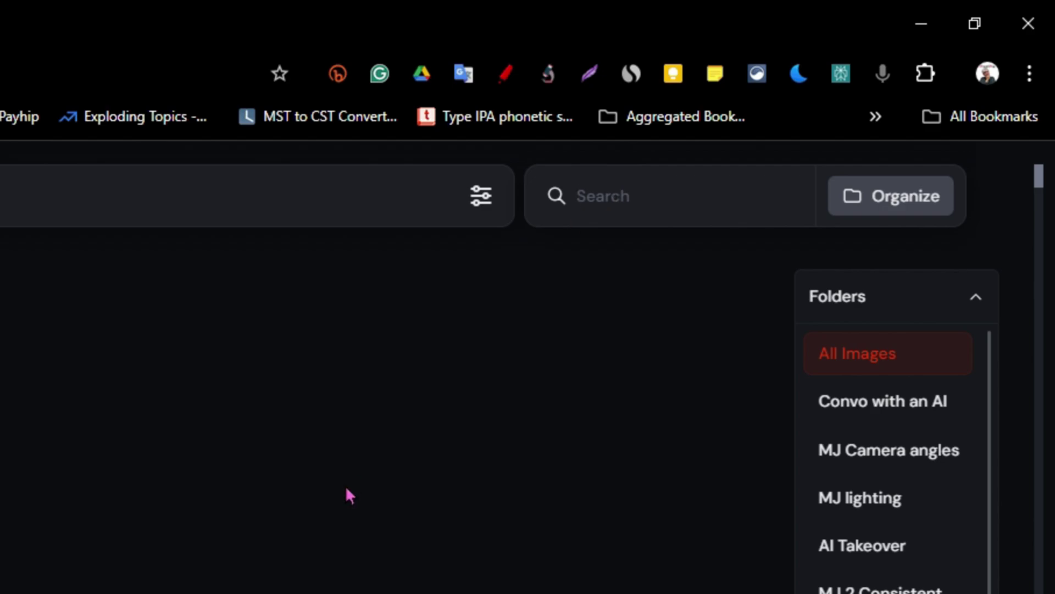
Search 'purple', preview the pop-art portrait and purple umbrella photo, then close the viewer
text(purple)
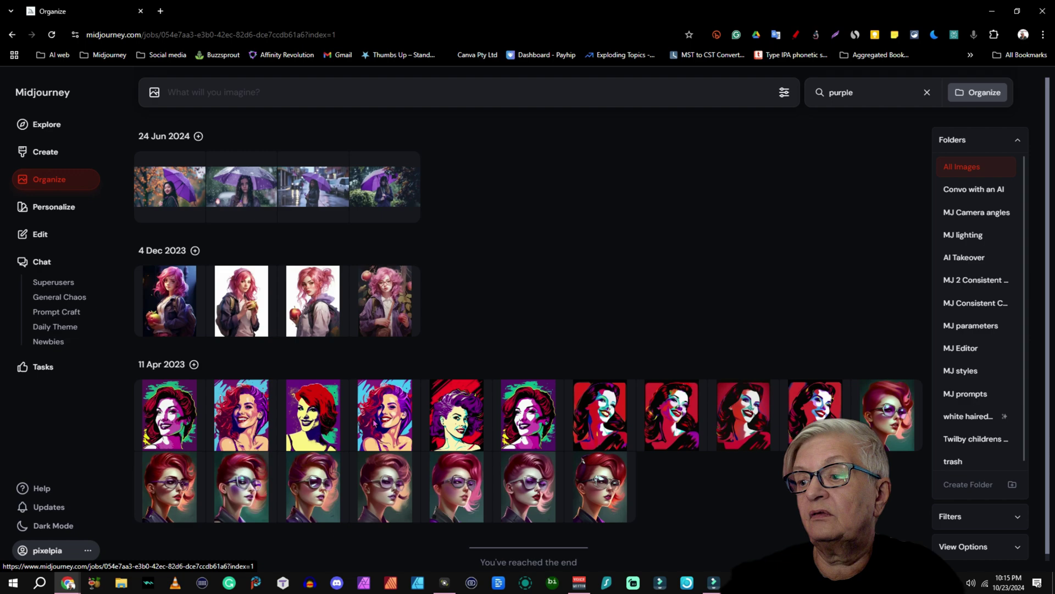
click(375, 422)
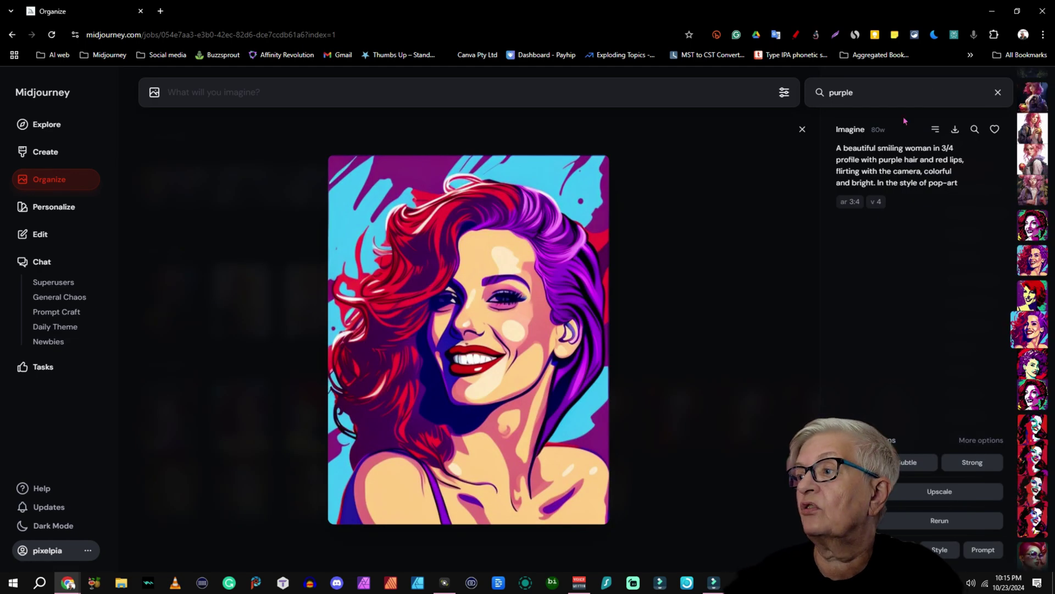
click(802, 130)
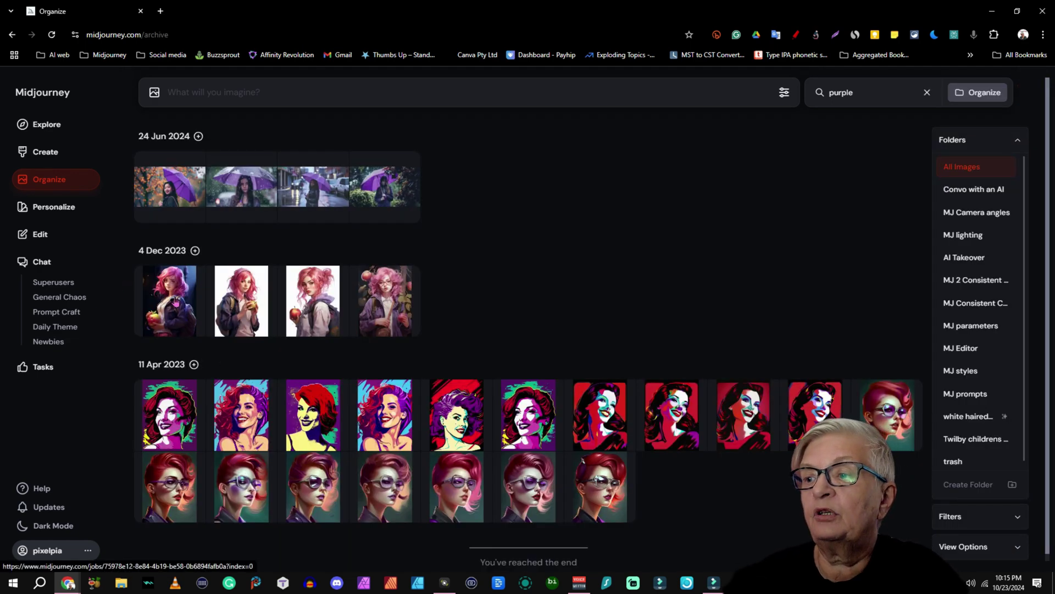
click(252, 193)
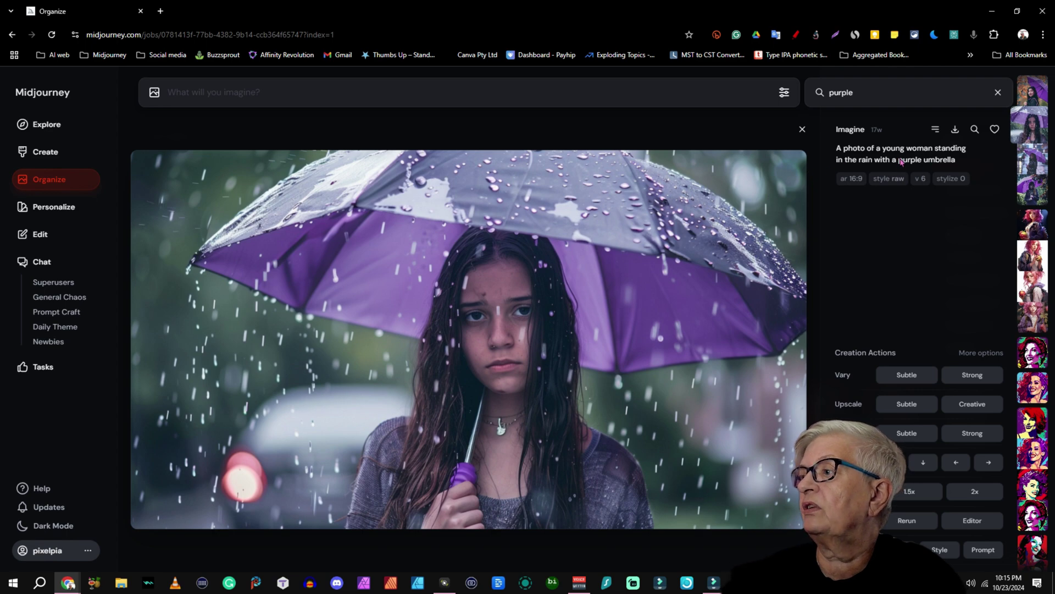
click(802, 130)
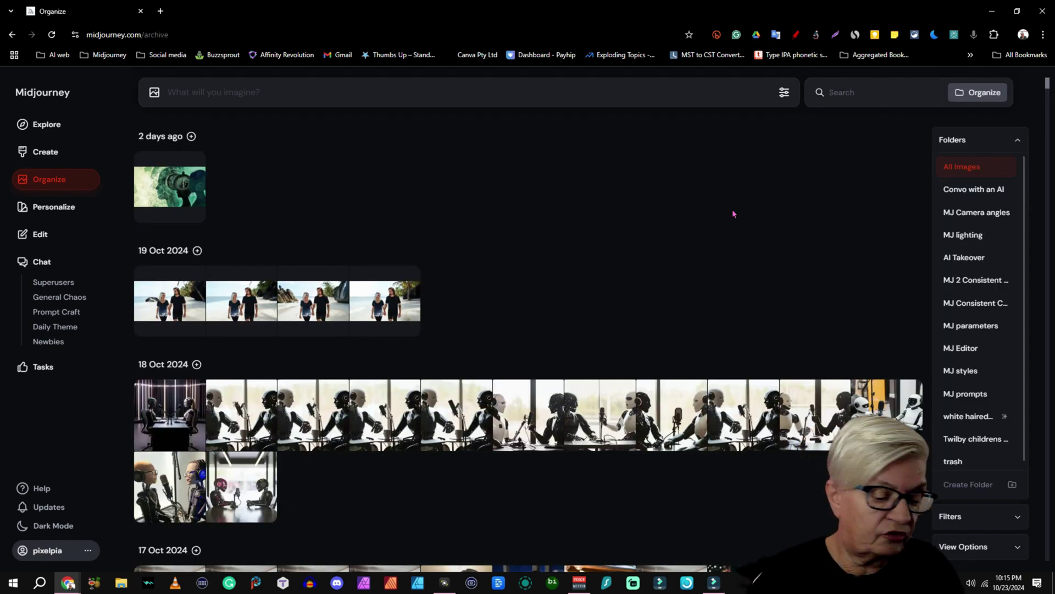
text(p)
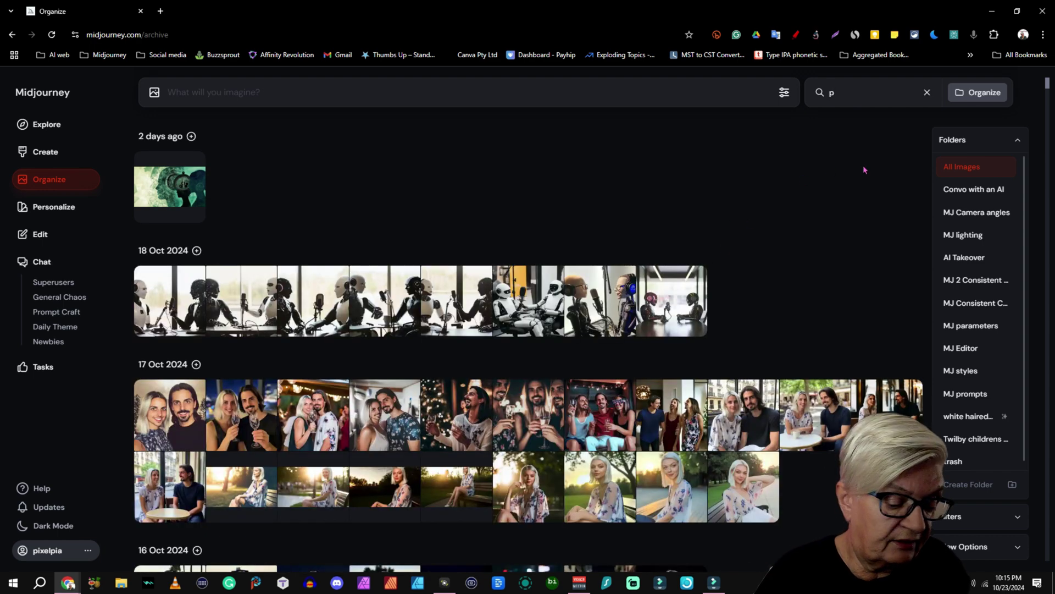
text(anda)
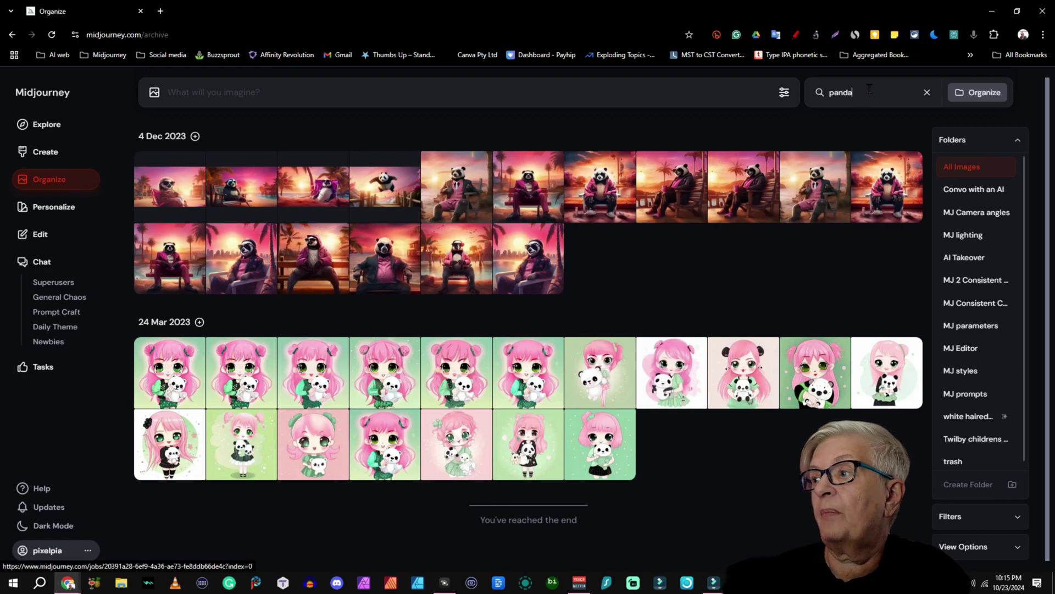
click(925, 93)
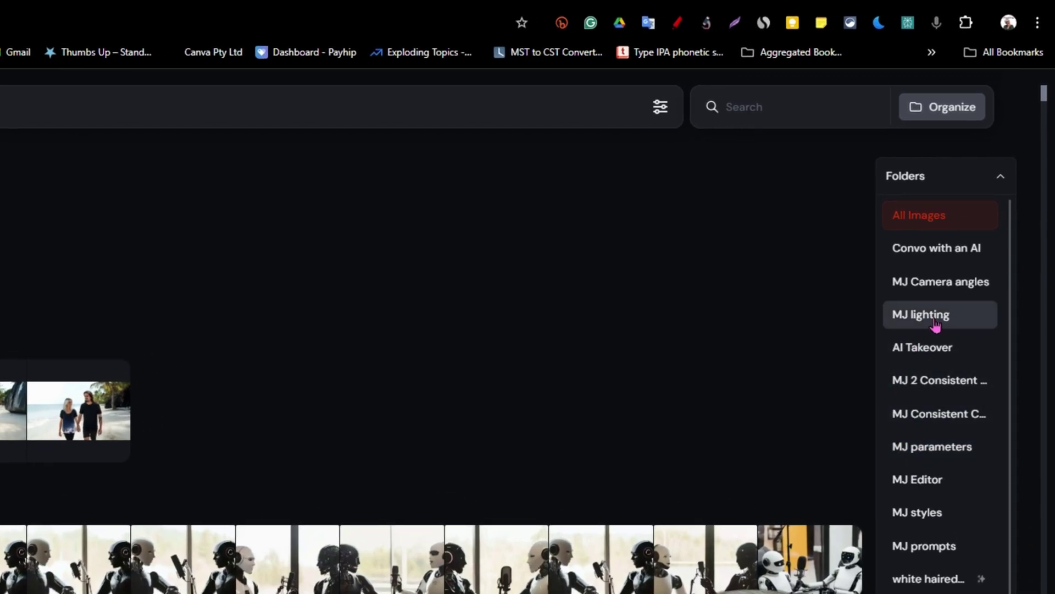
Browse the MJ prompts, MJ styles, MJ Editor and trash folders
click(923, 555)
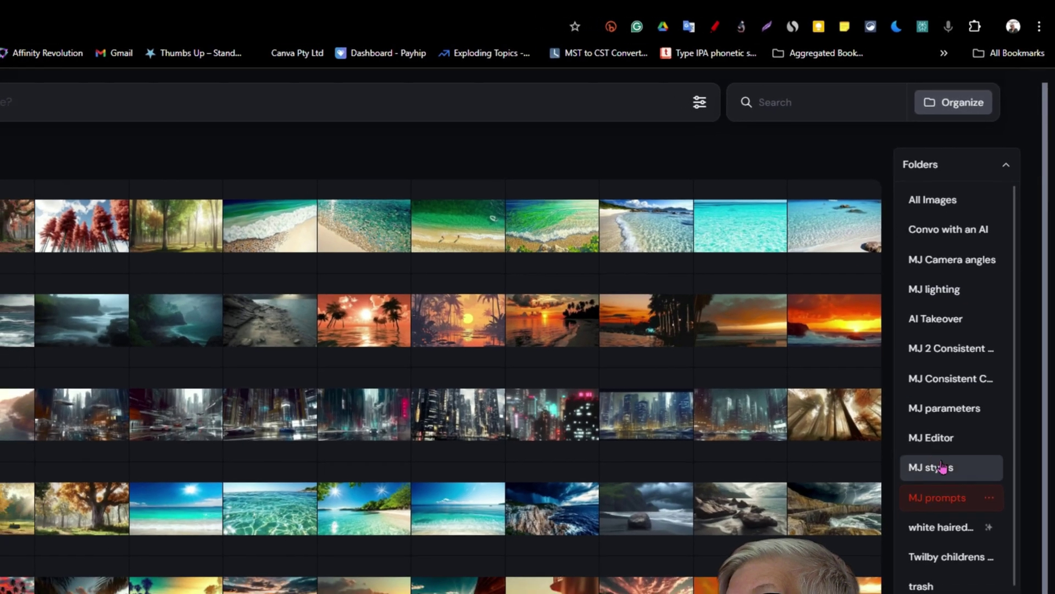
click(928, 483)
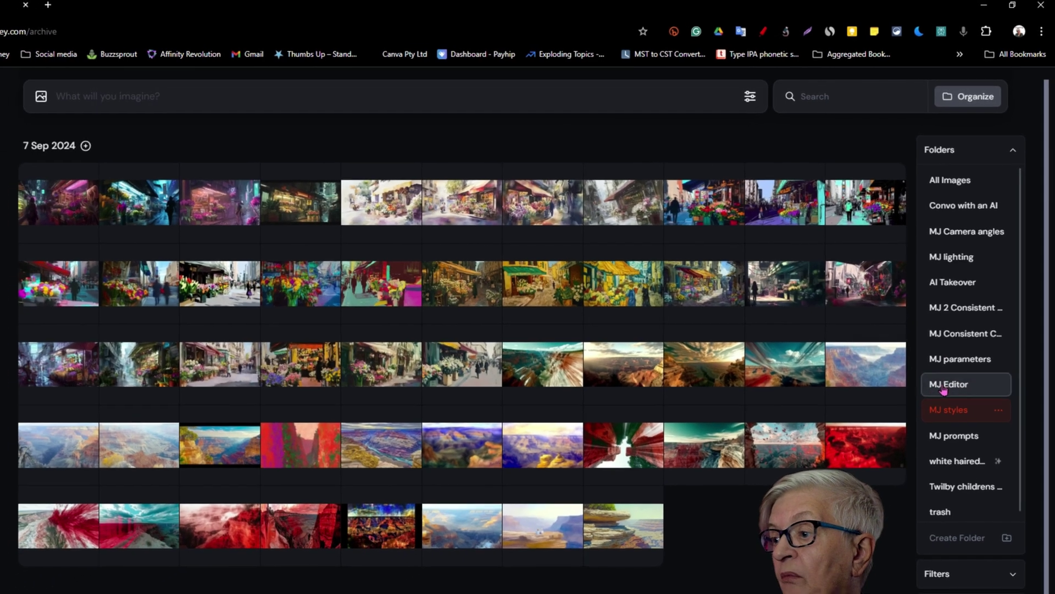
click(928, 396)
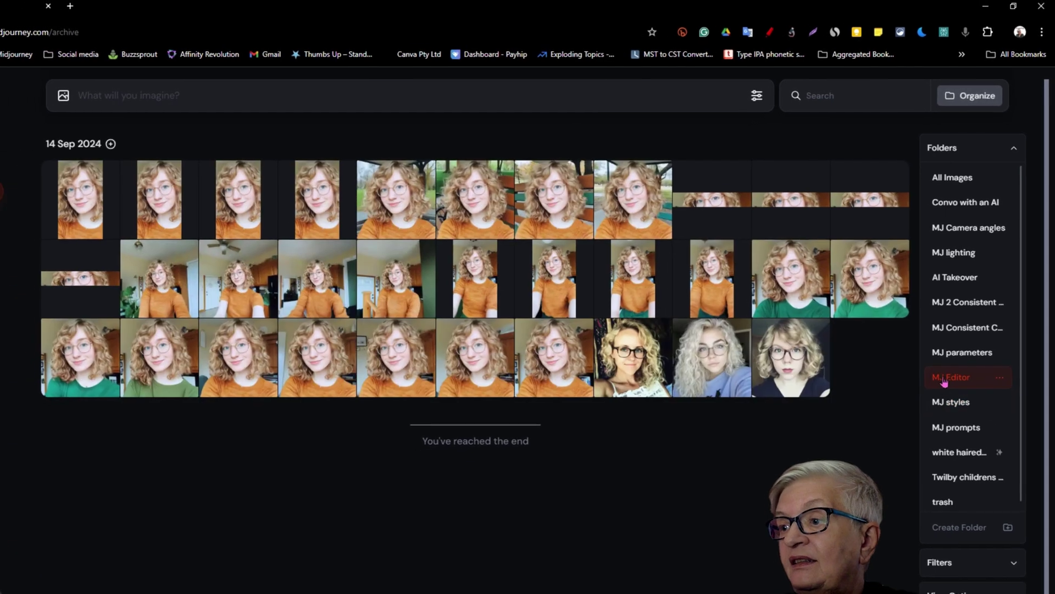
click(951, 479)
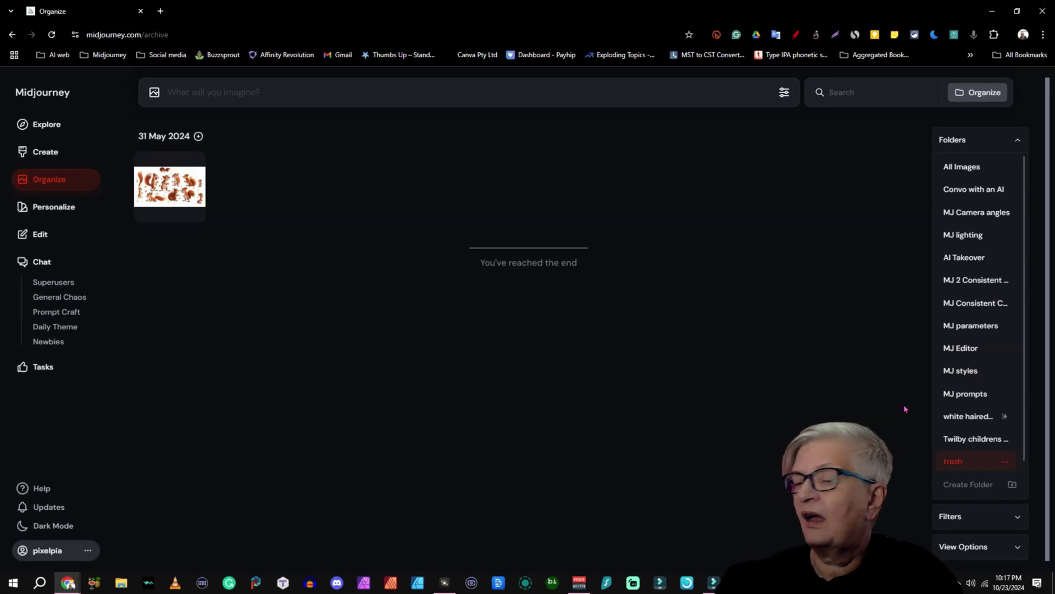
Create a new folder titled Robots
click(983, 483)
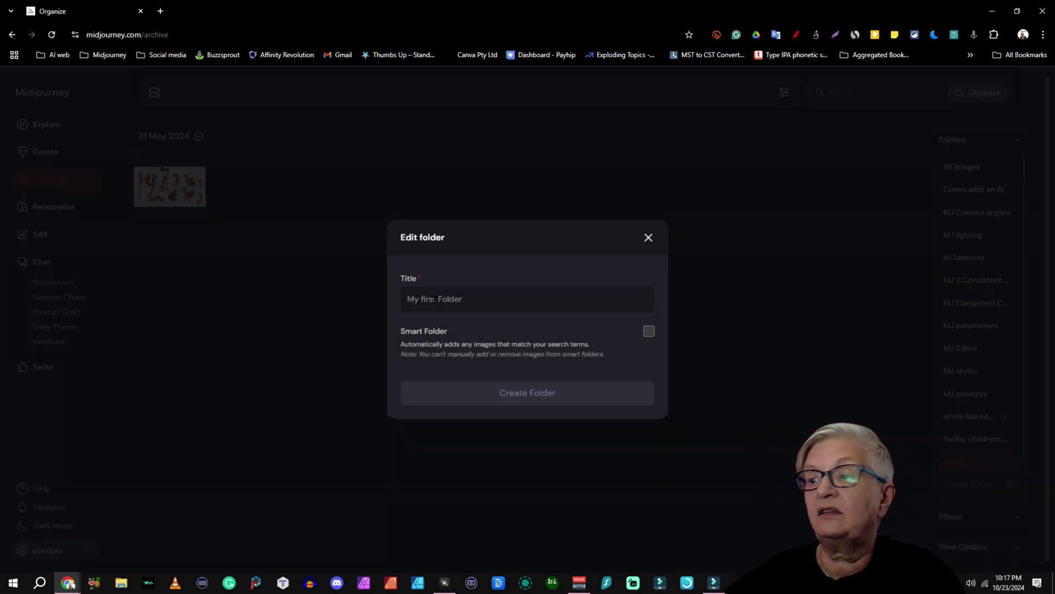
click(439, 299)
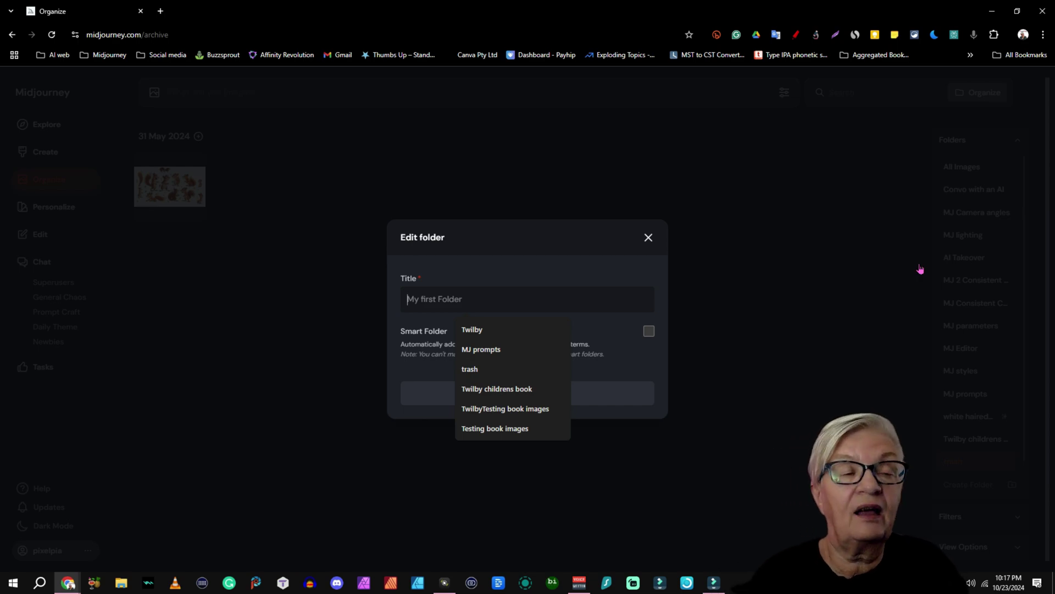
key(Escape)
click(878, 194)
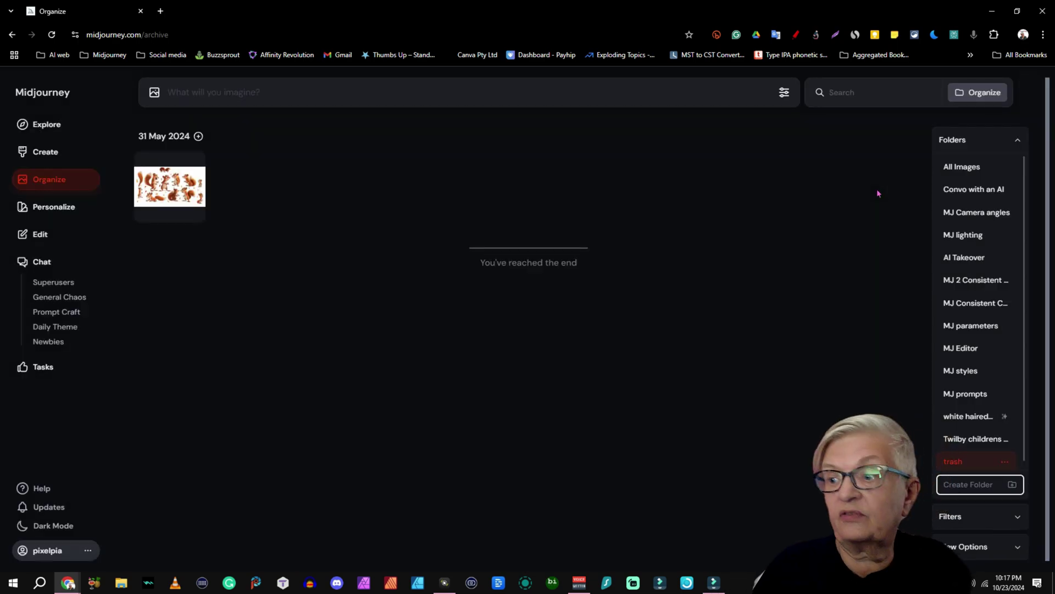
click(969, 484)
text(Robots)
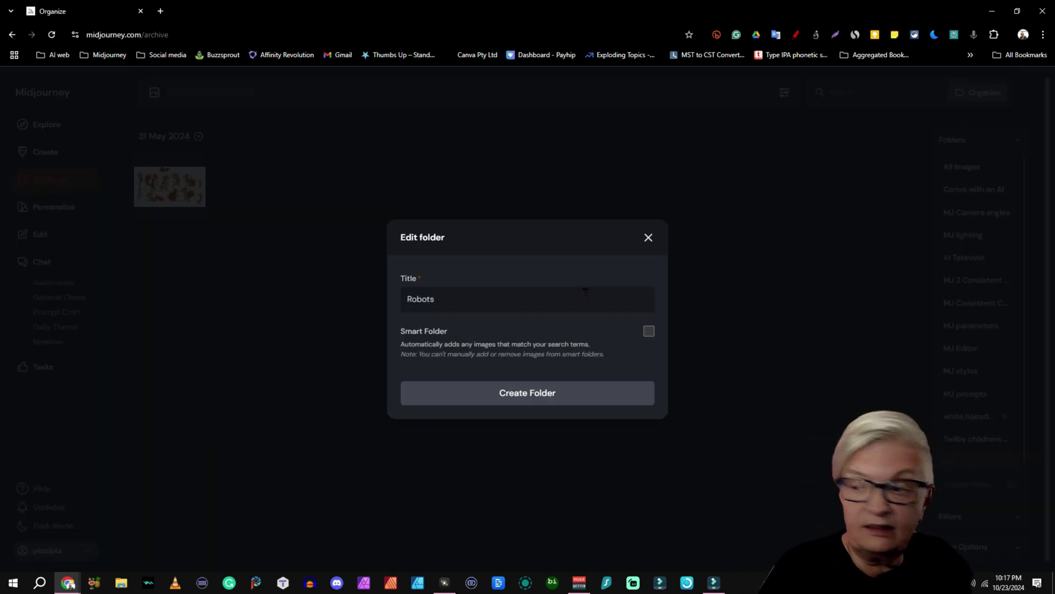
click(545, 396)
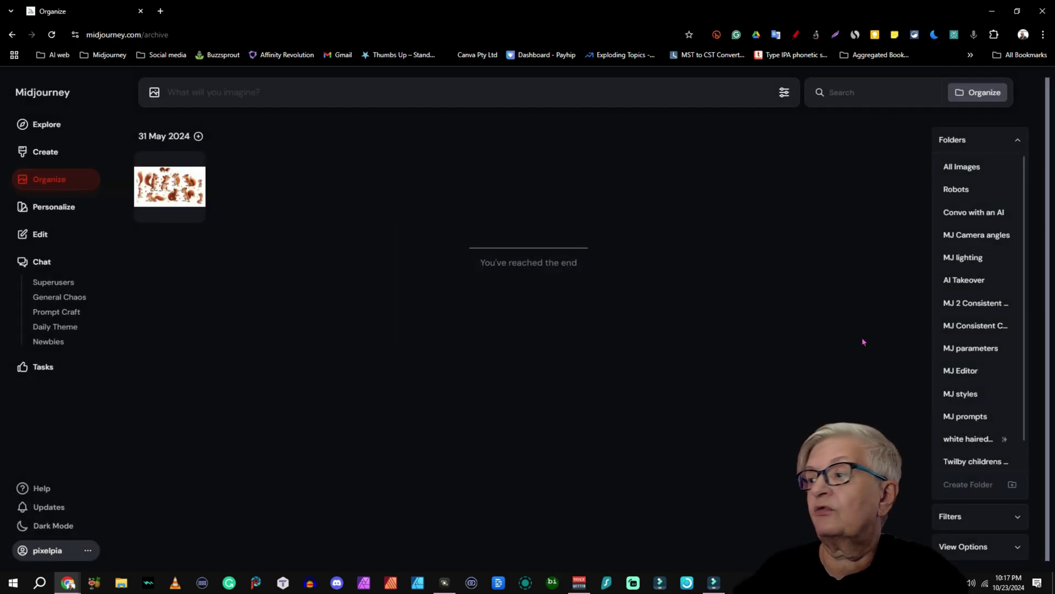
Search All Images for 'robot', drop an 18 Oct robot image into Robots, and check it
click(963, 167)
click(839, 93)
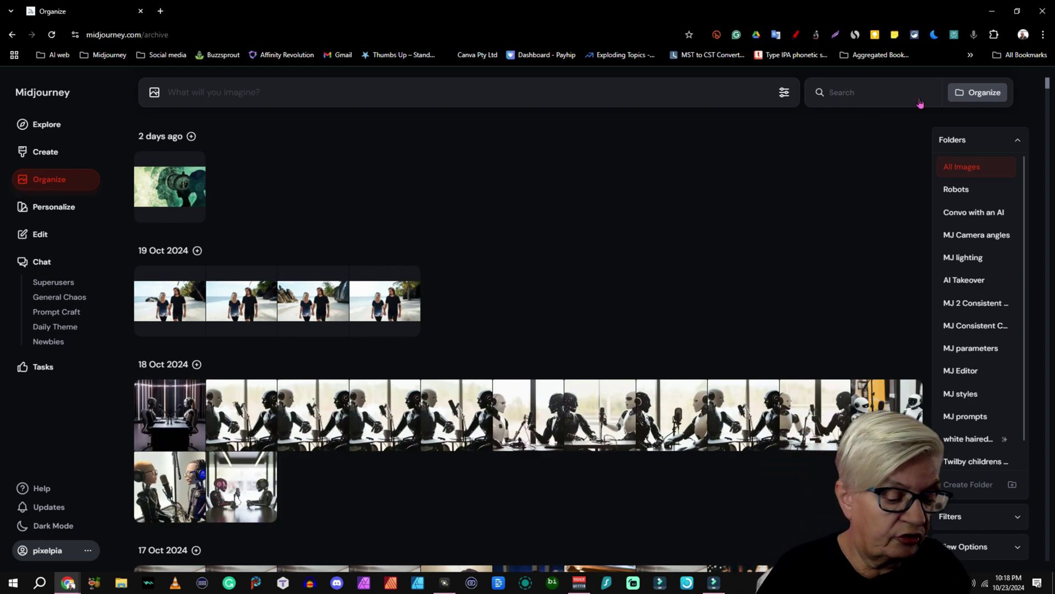
text(robot)
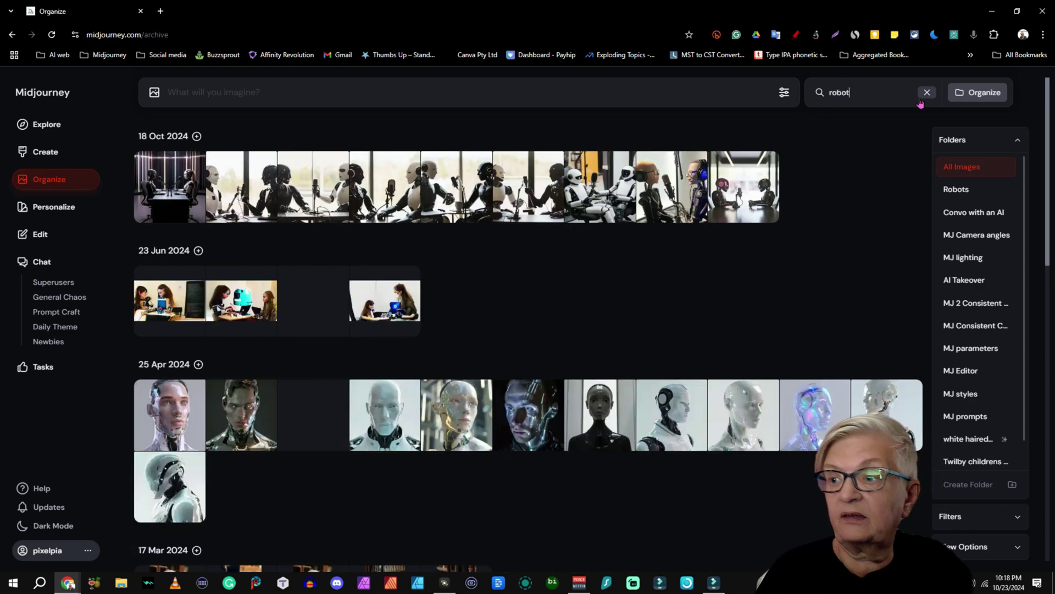
scroll(719, 325, down, 10)
scroll(719, 325, down, 5)
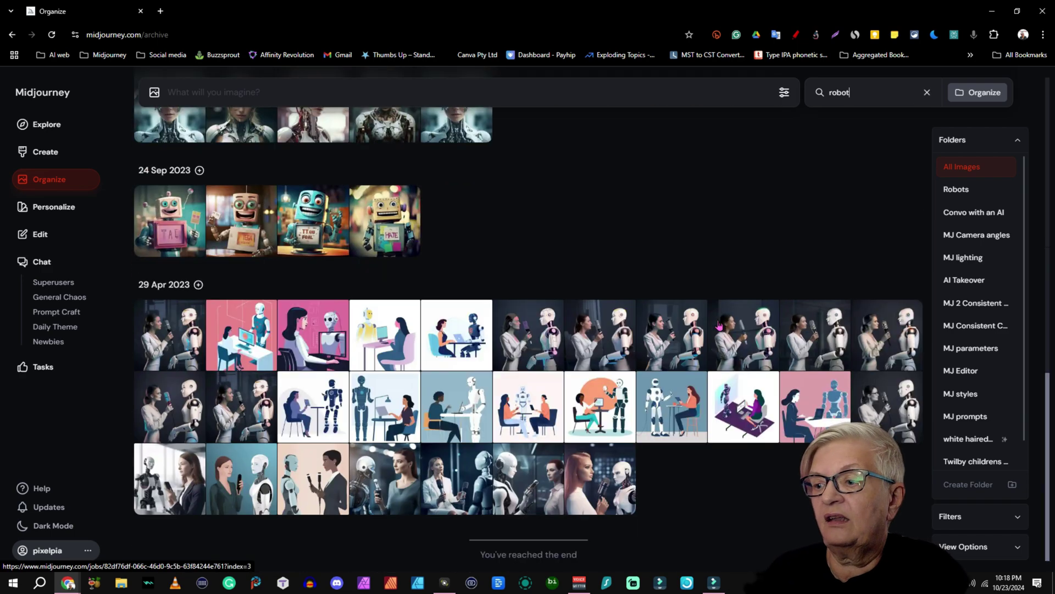
scroll(719, 324, up, 15)
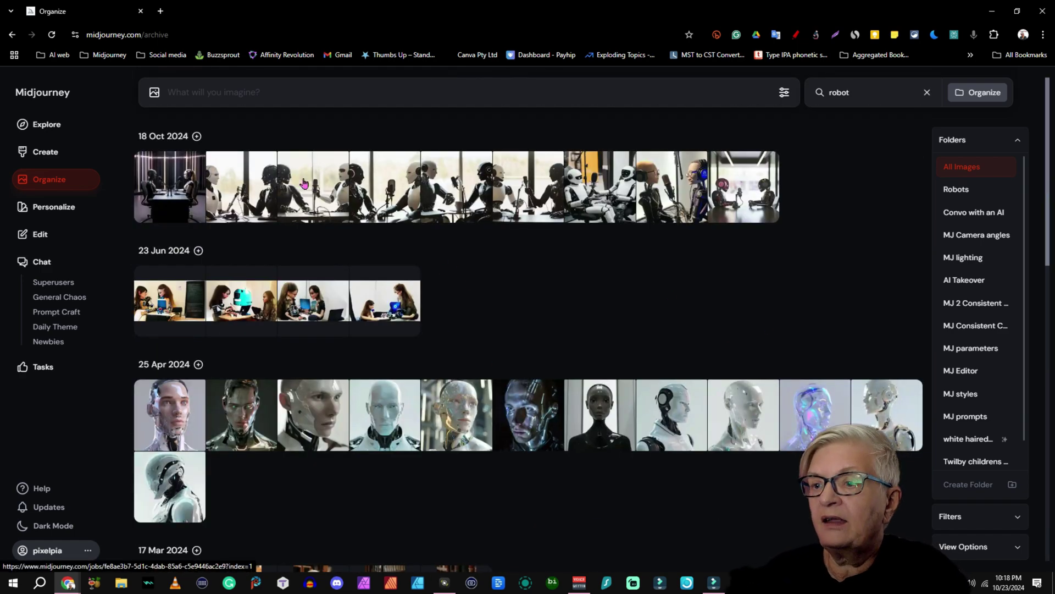
drag(724, 199, 969, 439)
click(957, 189)
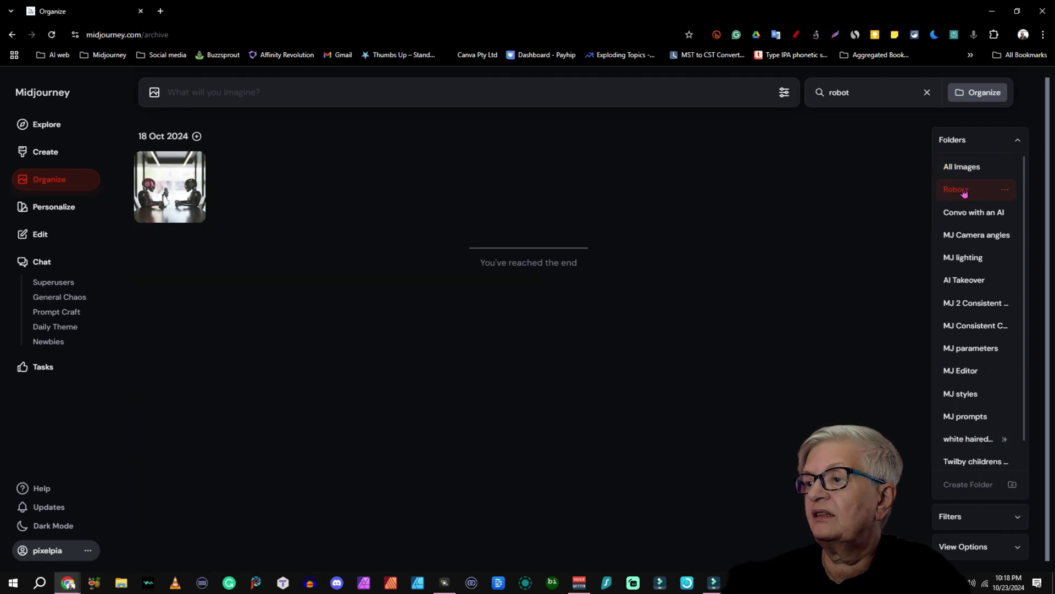
click(962, 167)
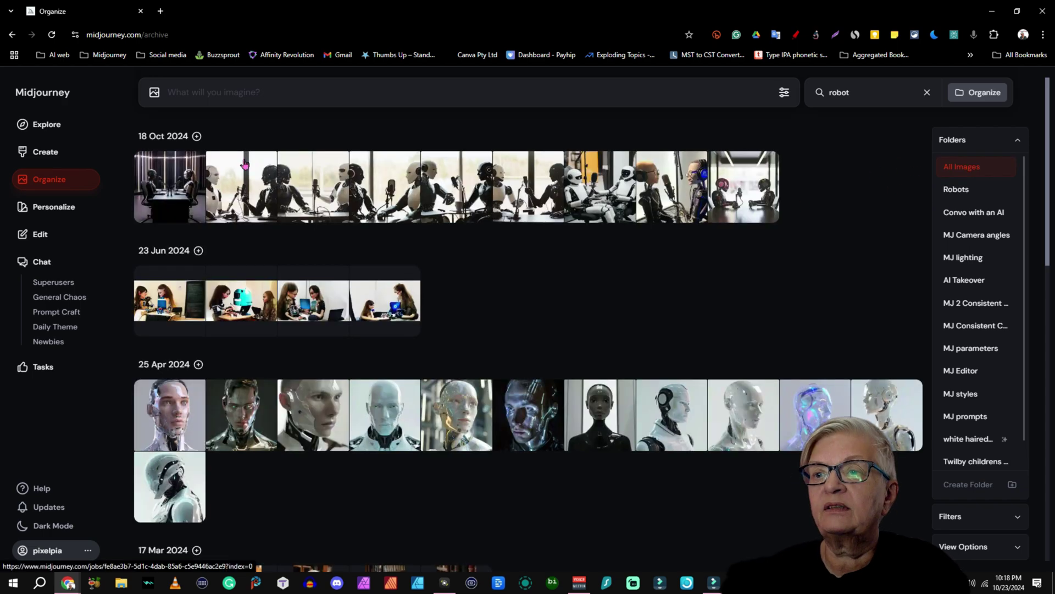
Select every robot date group (83 images, 18 Oct 2024 back to 2023) and drag them into Robots
click(197, 137)
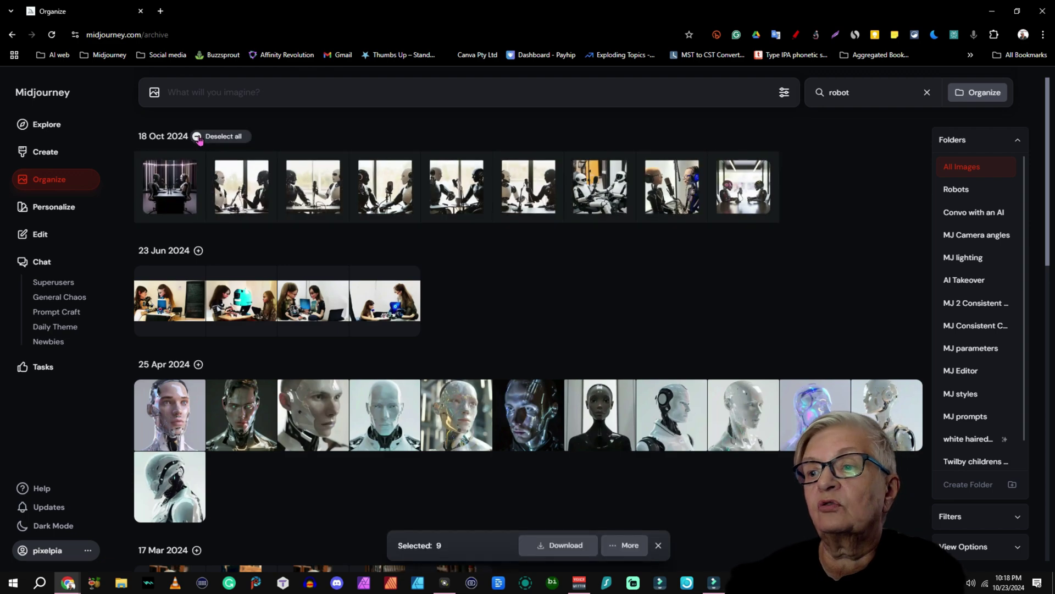
click(199, 251)
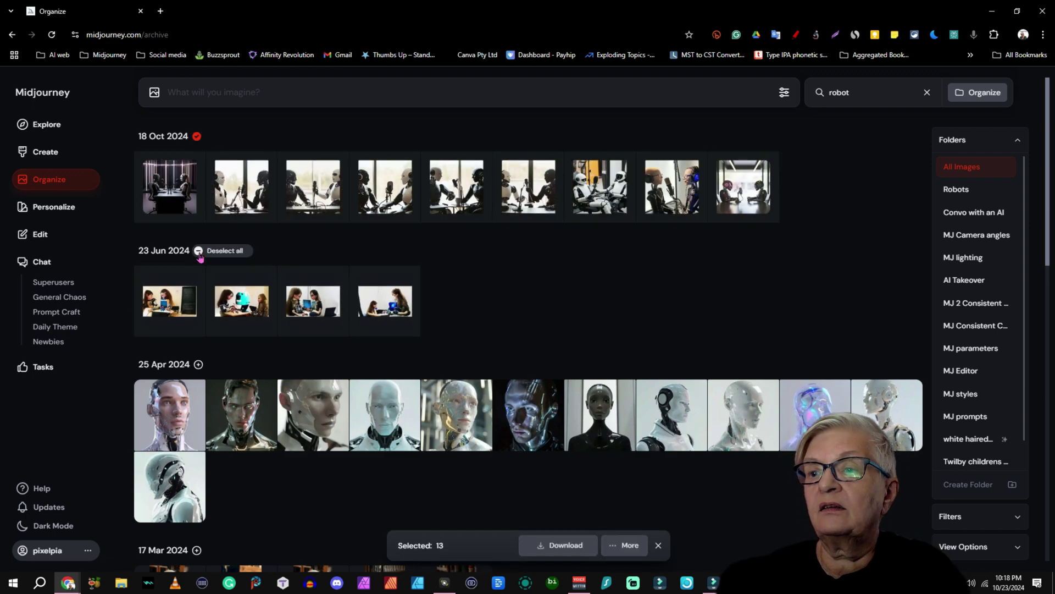
click(199, 365)
scroll(199, 365, down, 4)
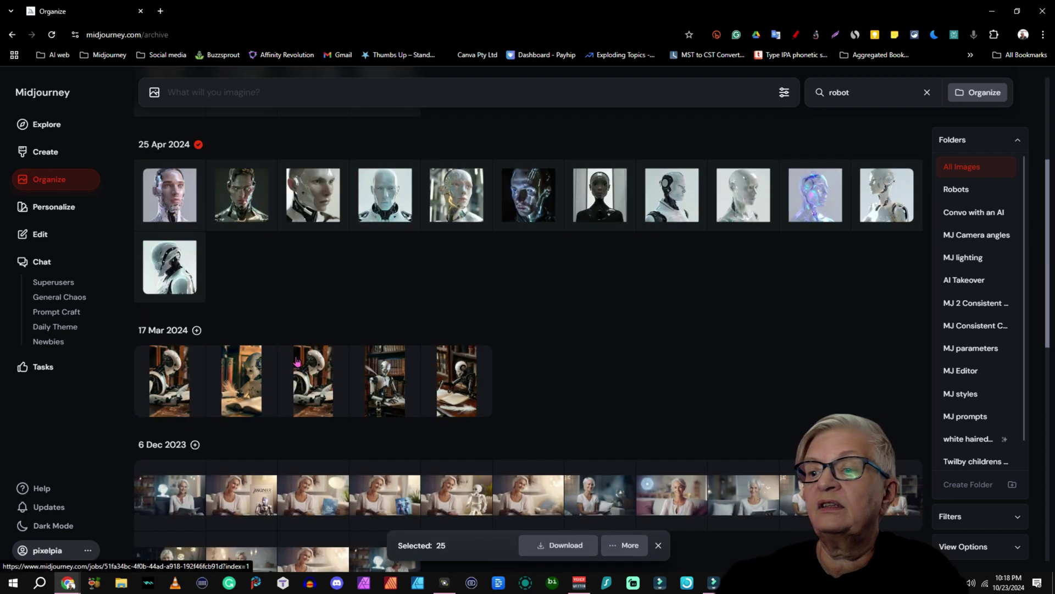
click(198, 330)
scroll(196, 324, down, 3)
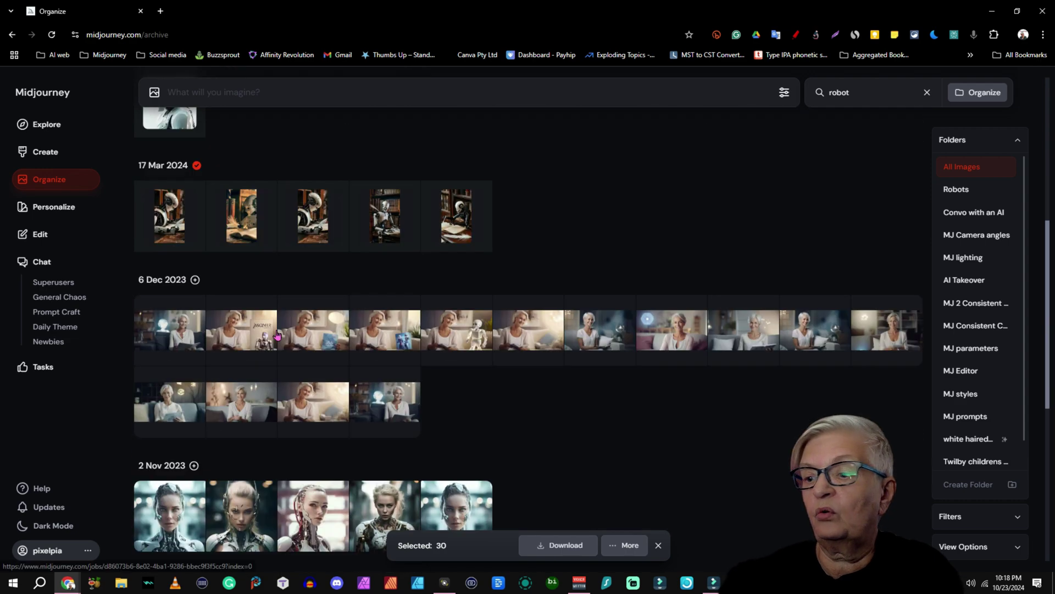
click(195, 279)
scroll(195, 280, down, 2)
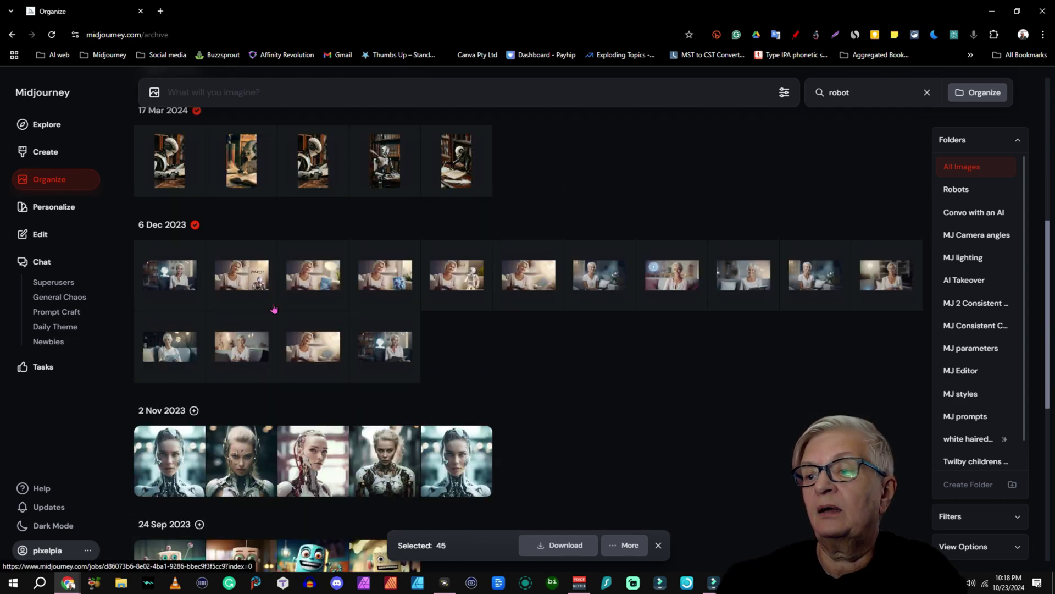
click(195, 355)
scroll(220, 335, down, 3)
click(200, 304)
scroll(733, 249, up, 10)
scroll(720, 251, up, 2)
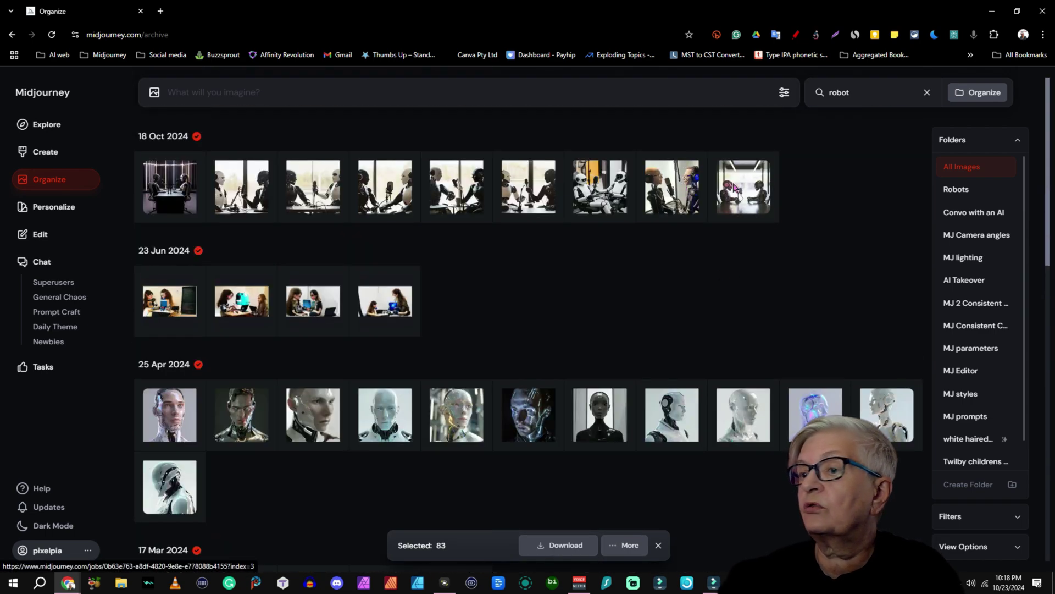
drag(734, 187, 962, 192)
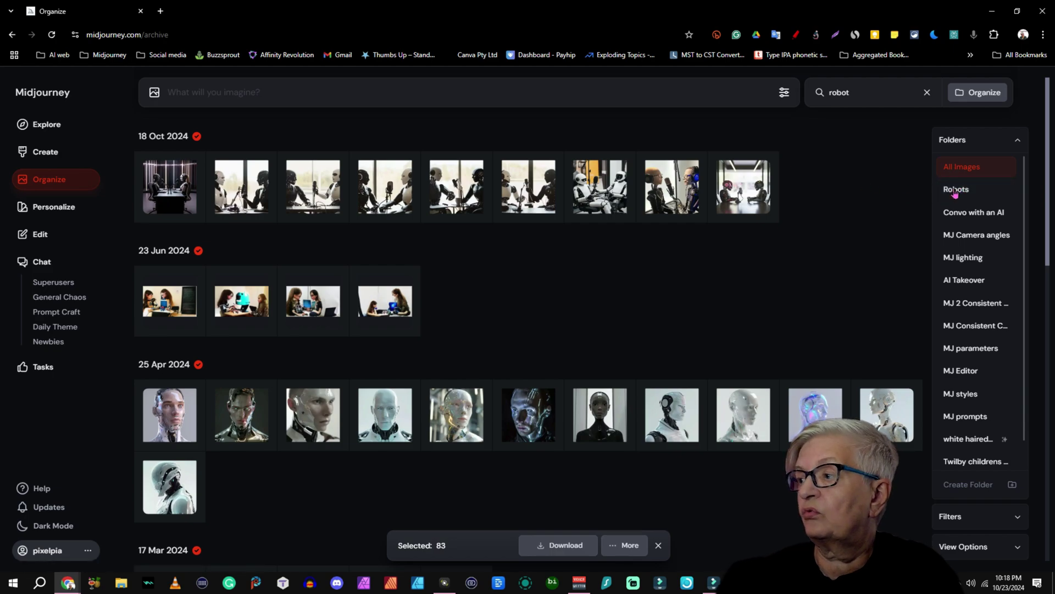
Clear the robot search, inspect the Robots folder and preview its first image
click(927, 94)
scroll(812, 197, down, 15)
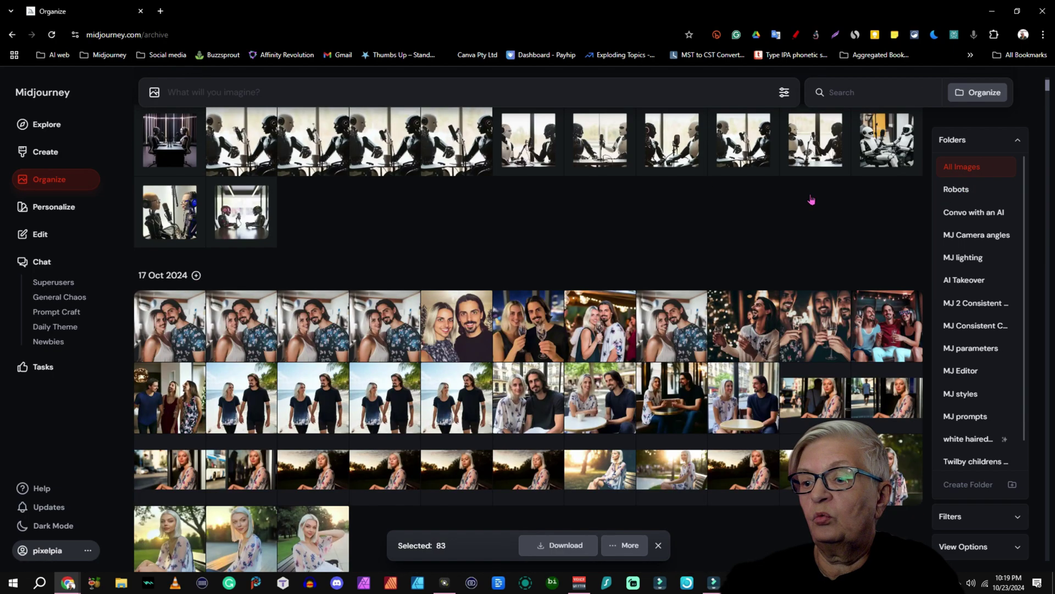
scroll(810, 193, up, 15)
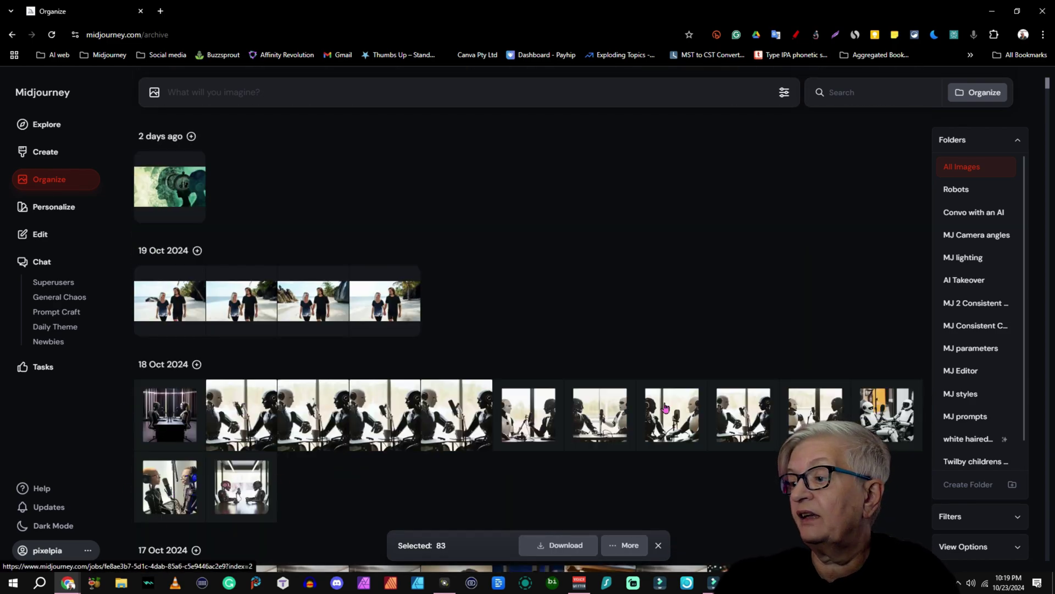
click(956, 192)
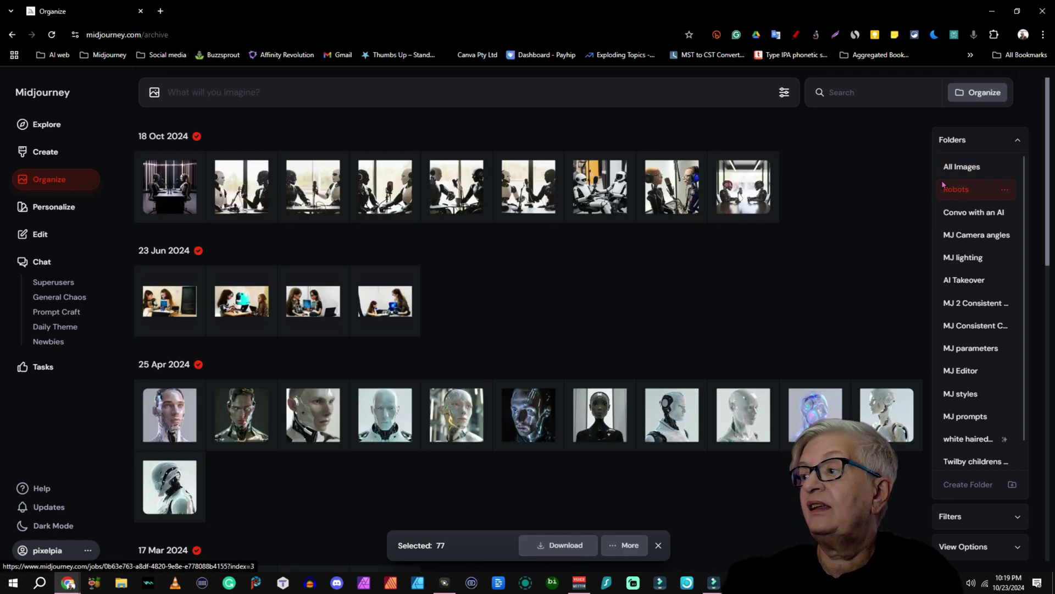
scroll(762, 268, down, 13)
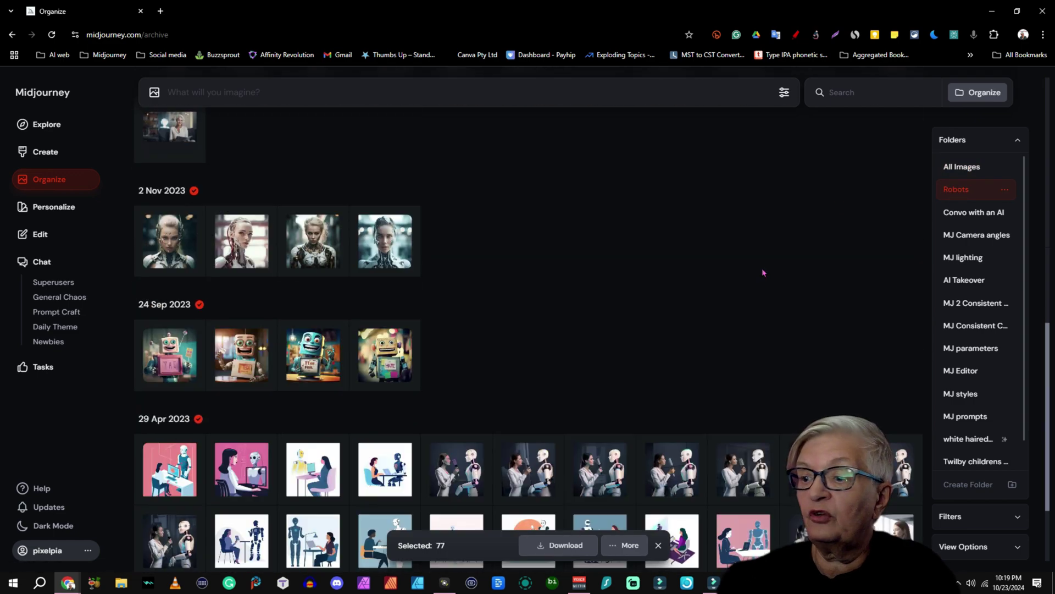
scroll(761, 269, up, 13)
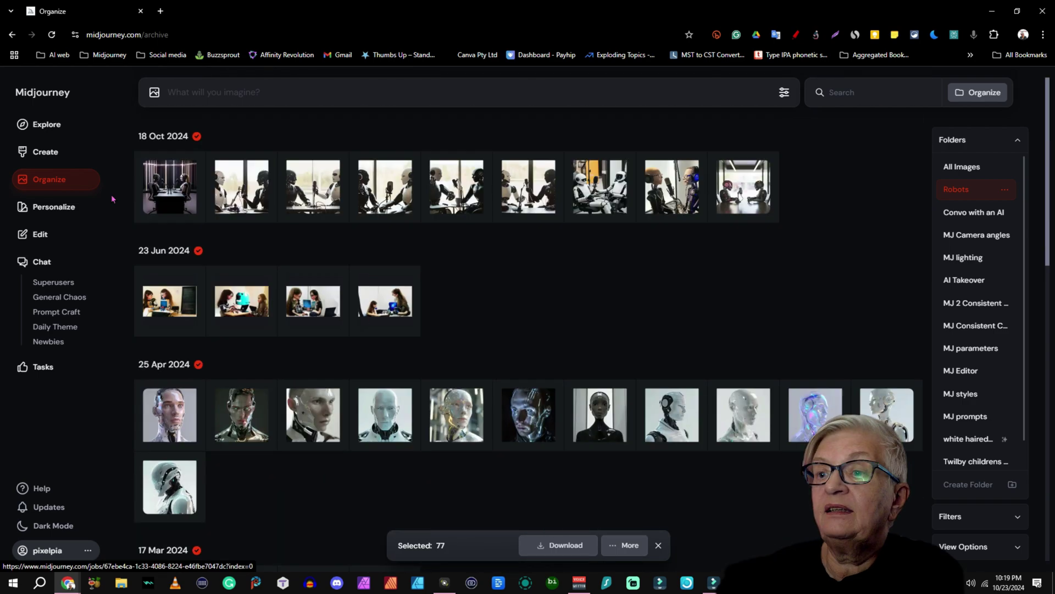
click(172, 190)
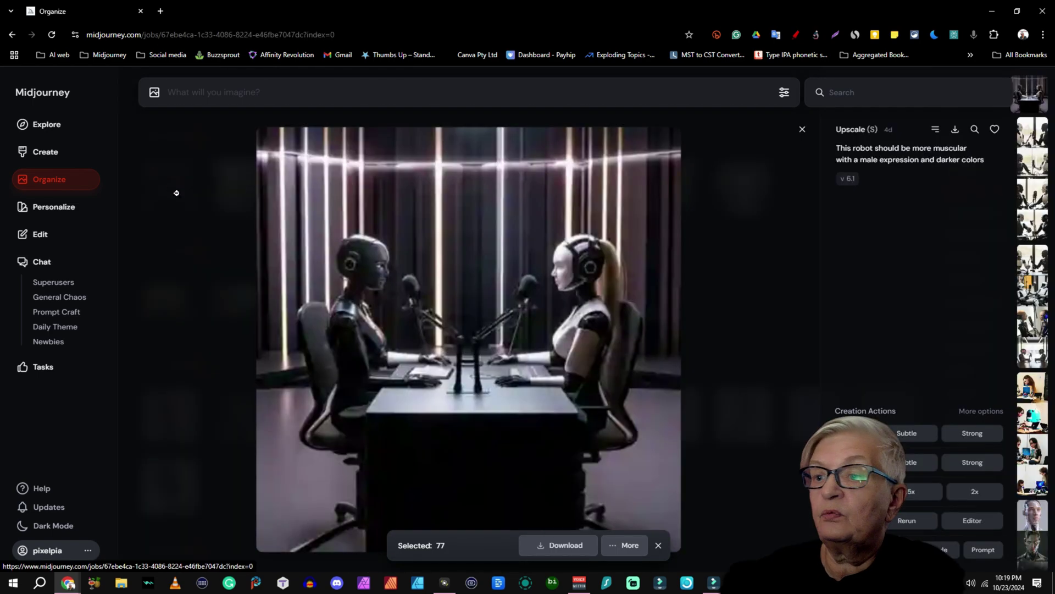
click(802, 129)
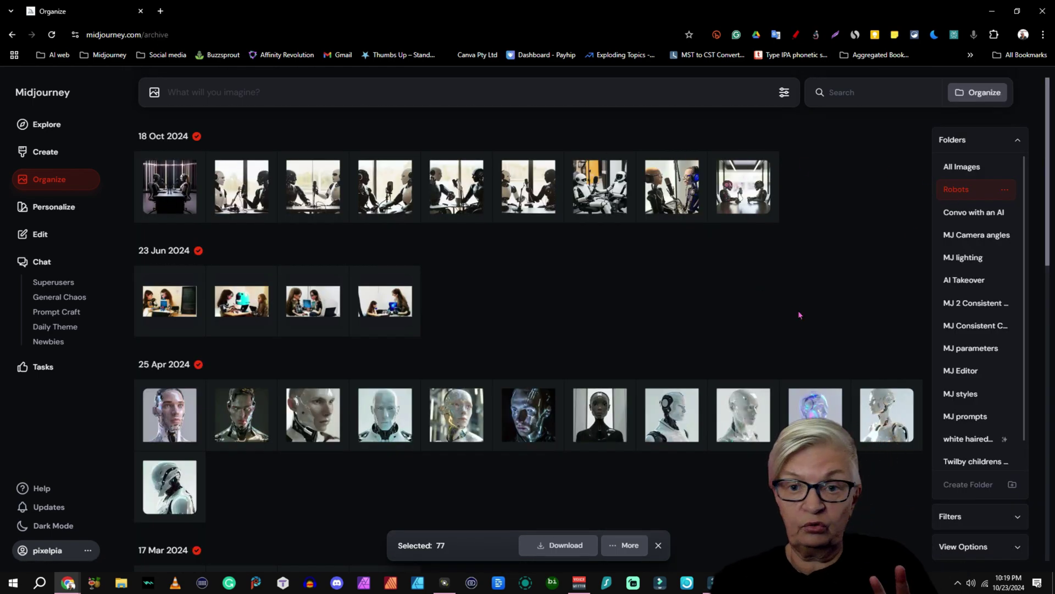
click(961, 192)
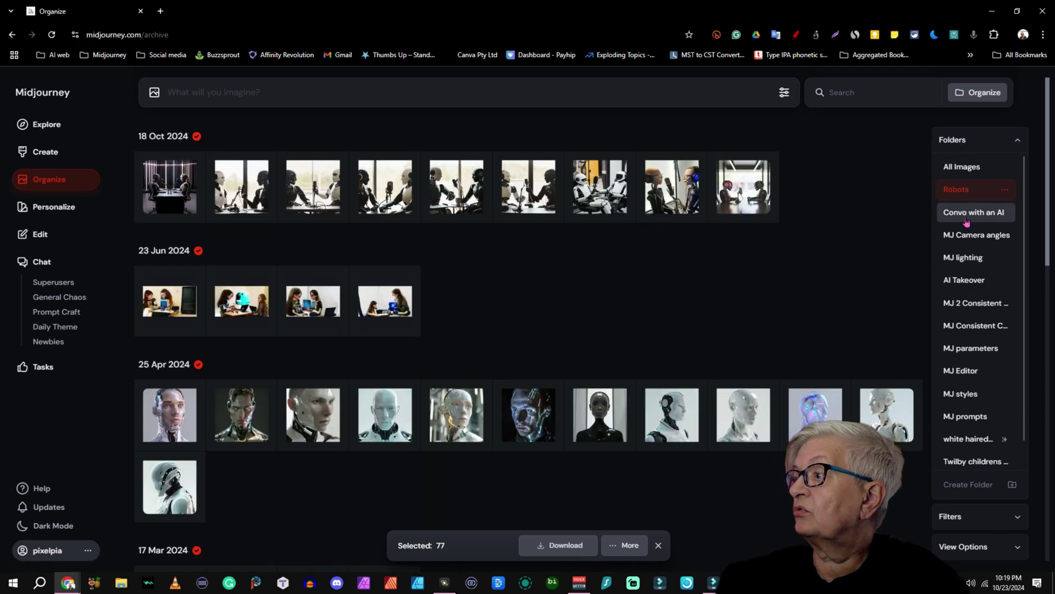
Browse the AI Takeover folder, close its settings unchanged, and clear the image selection
click(965, 280)
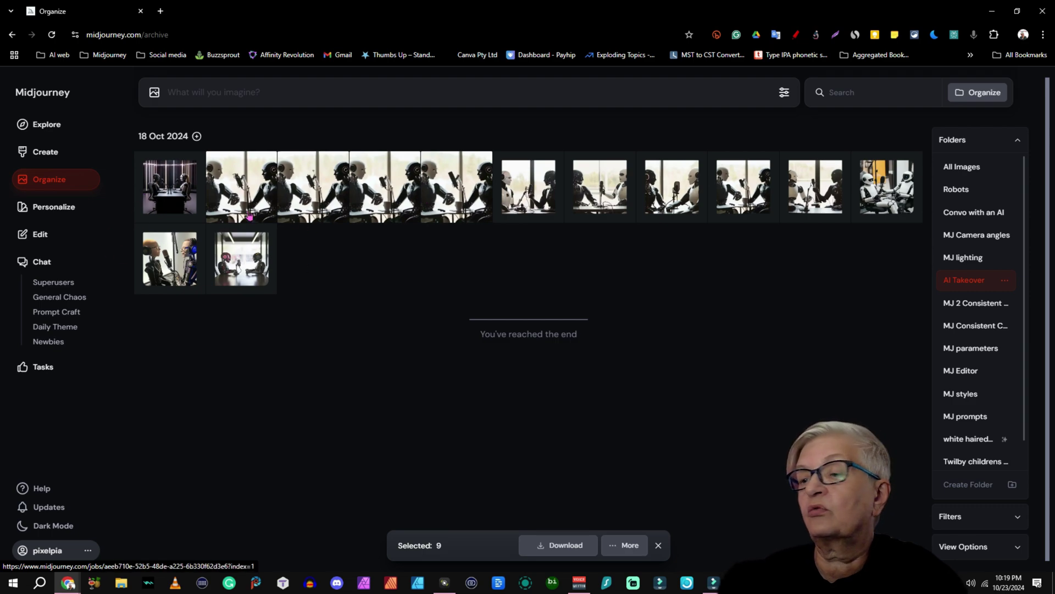
click(1005, 282)
click(613, 387)
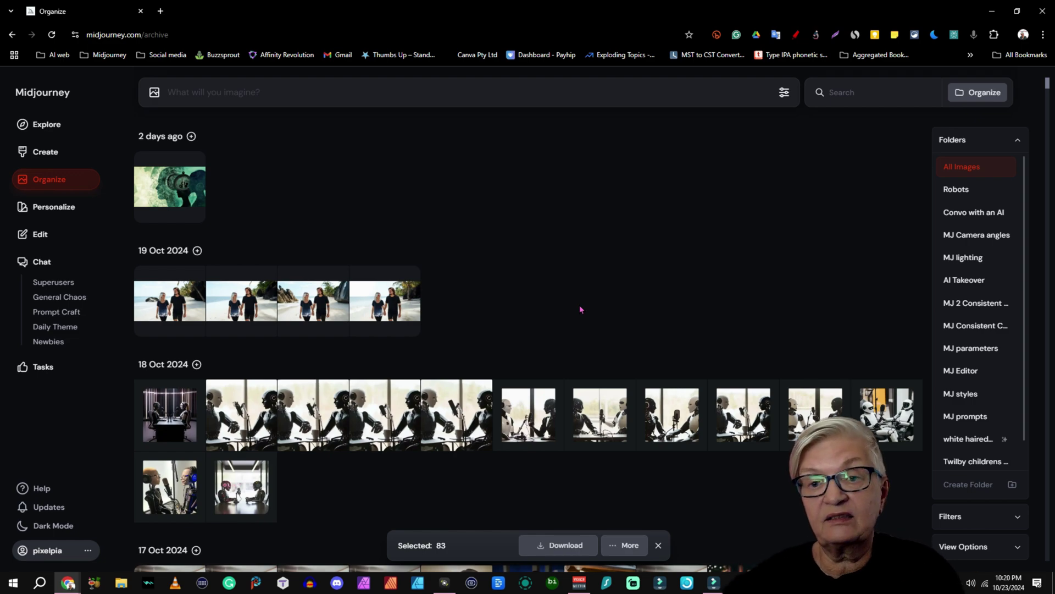
key(Escape)
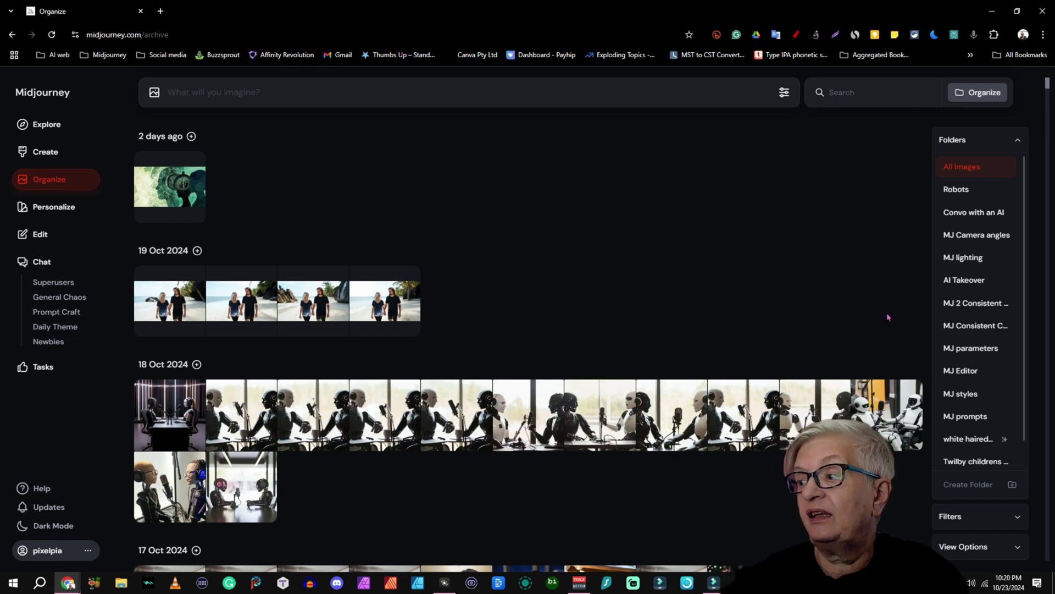
scroll(868, 307, down, 2)
scroll(821, 194, up, 2)
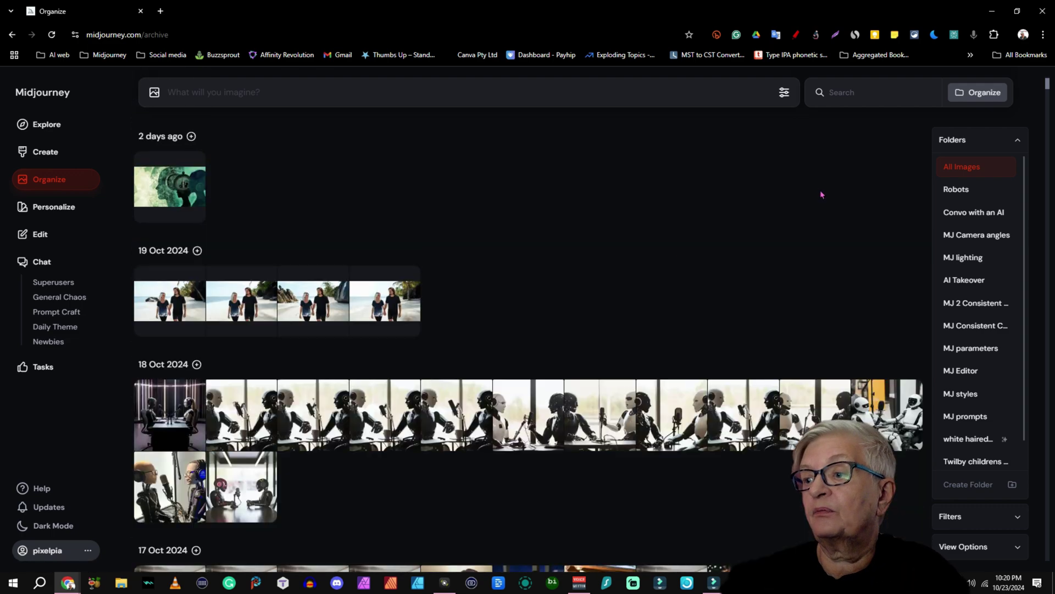
Create a smart folder titled horses with search terms horse, pony, stallion
click(982, 486)
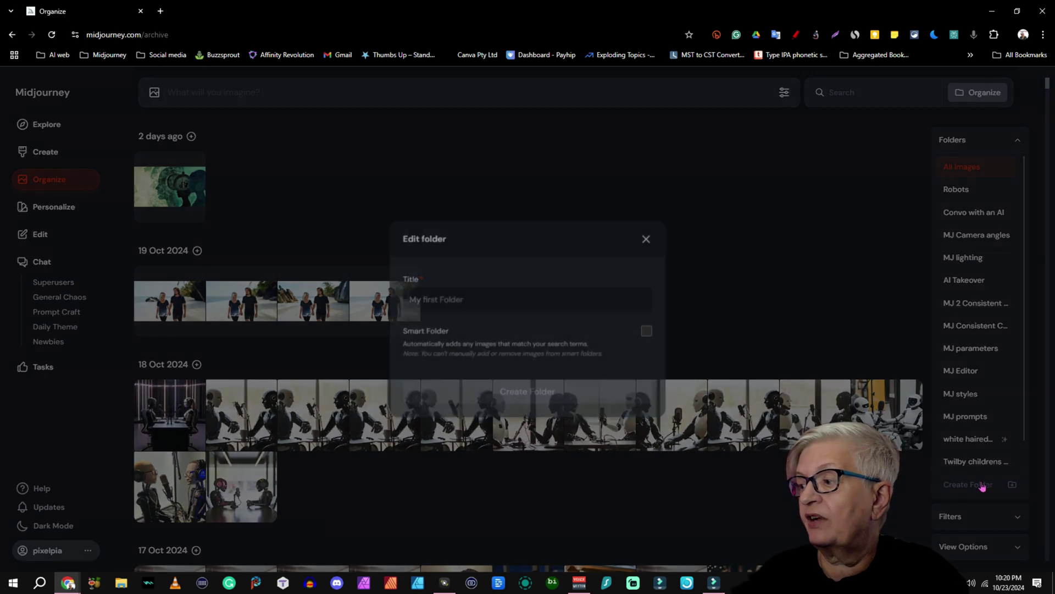
click(648, 332)
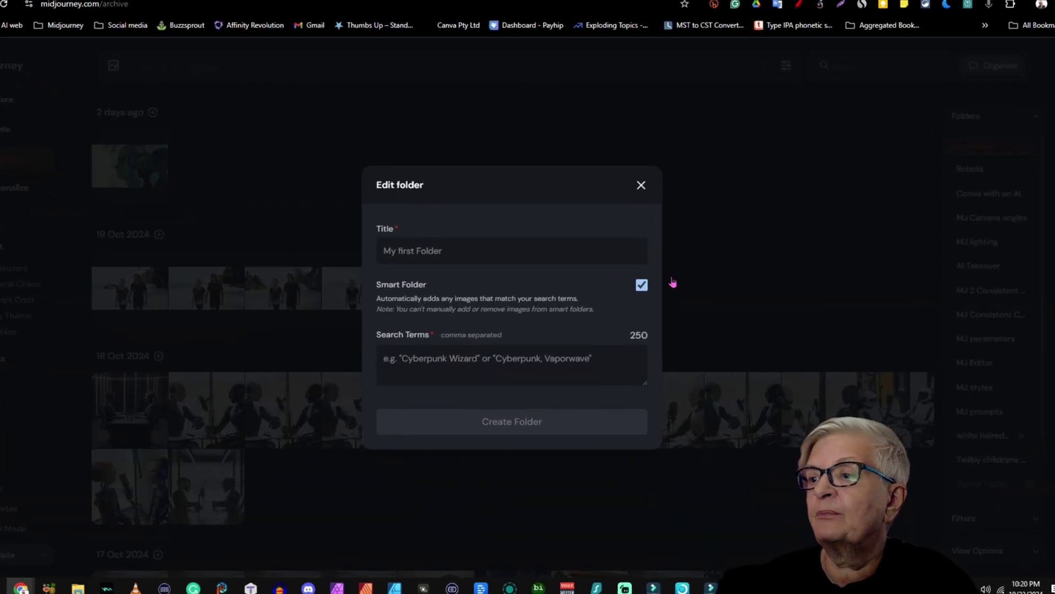
click(465, 253)
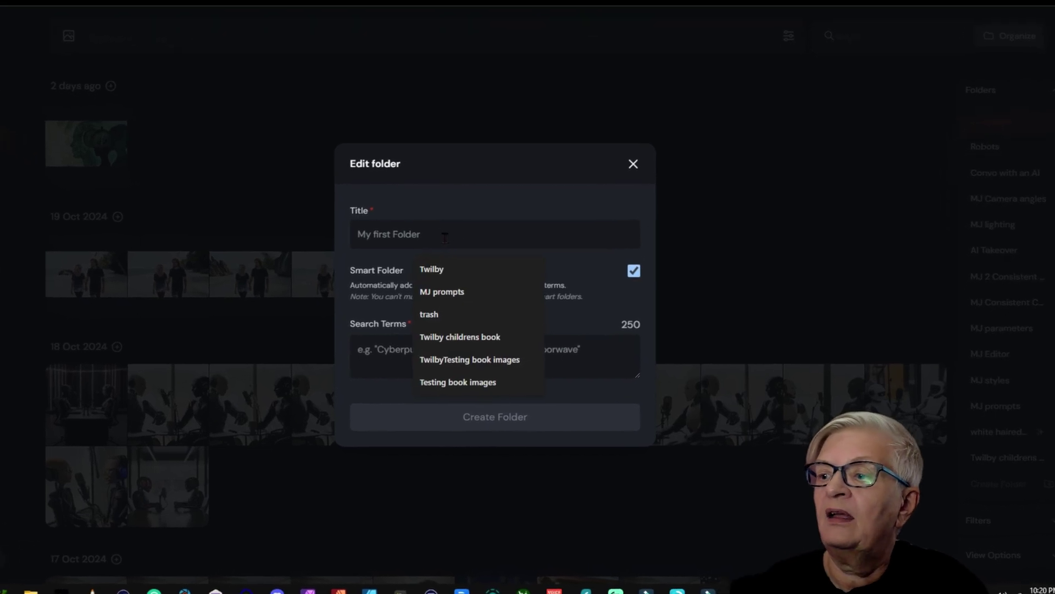
click(535, 207)
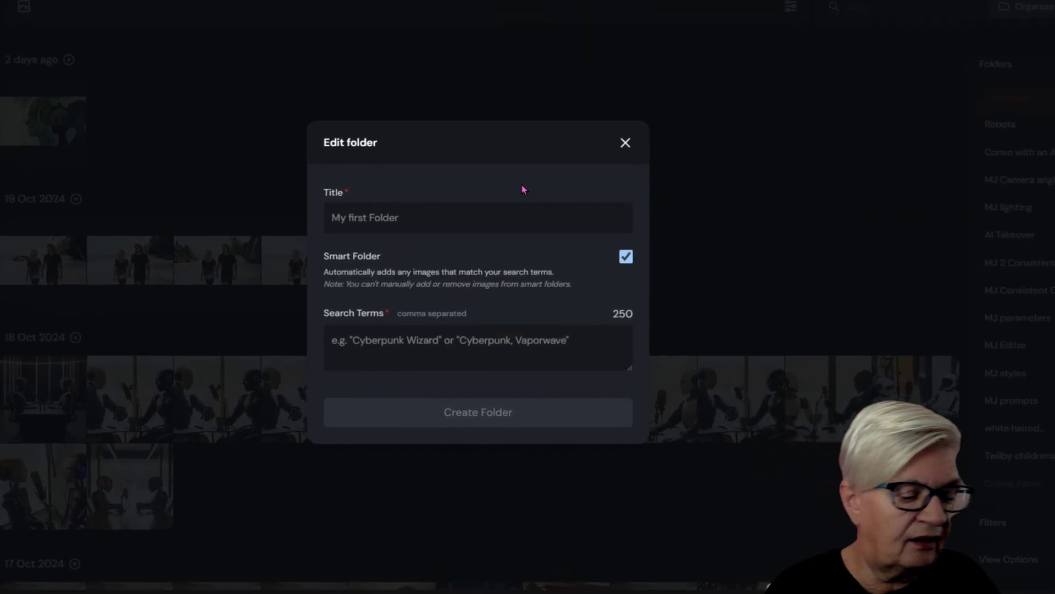
click(475, 225)
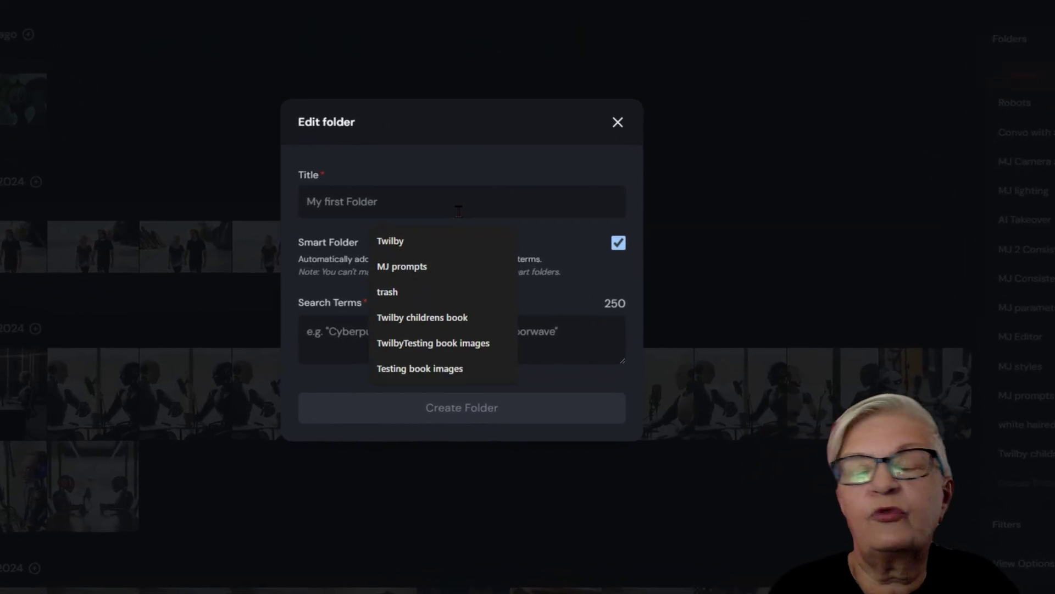
text(horses)
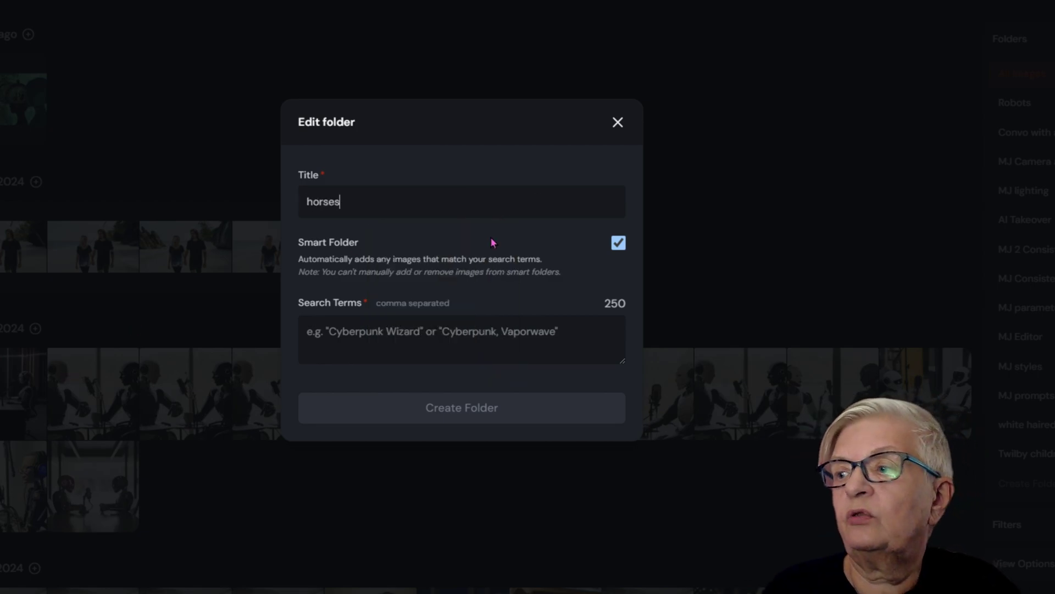
click(324, 330)
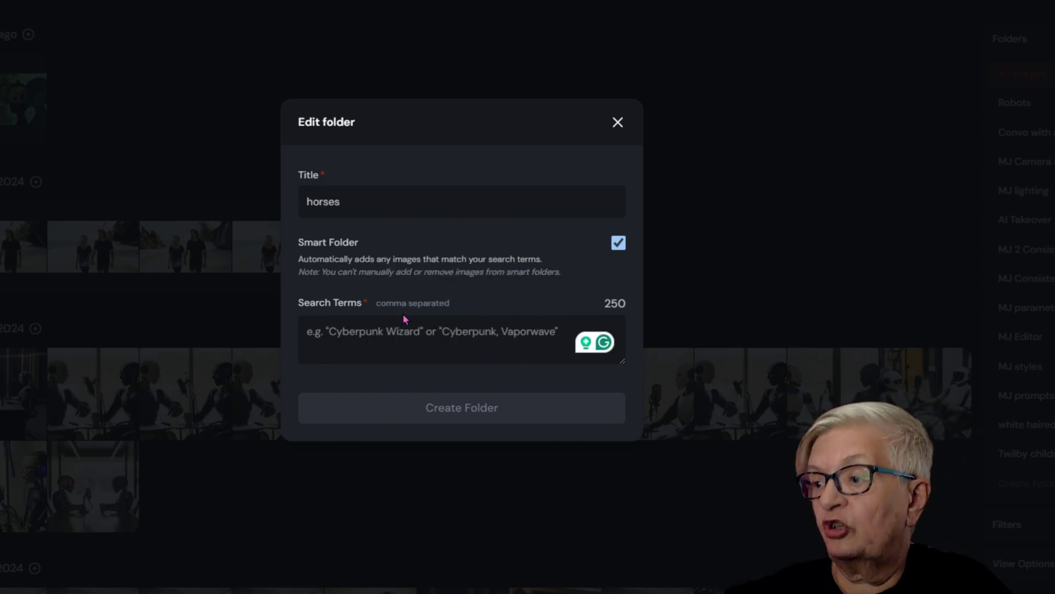
text(horse)
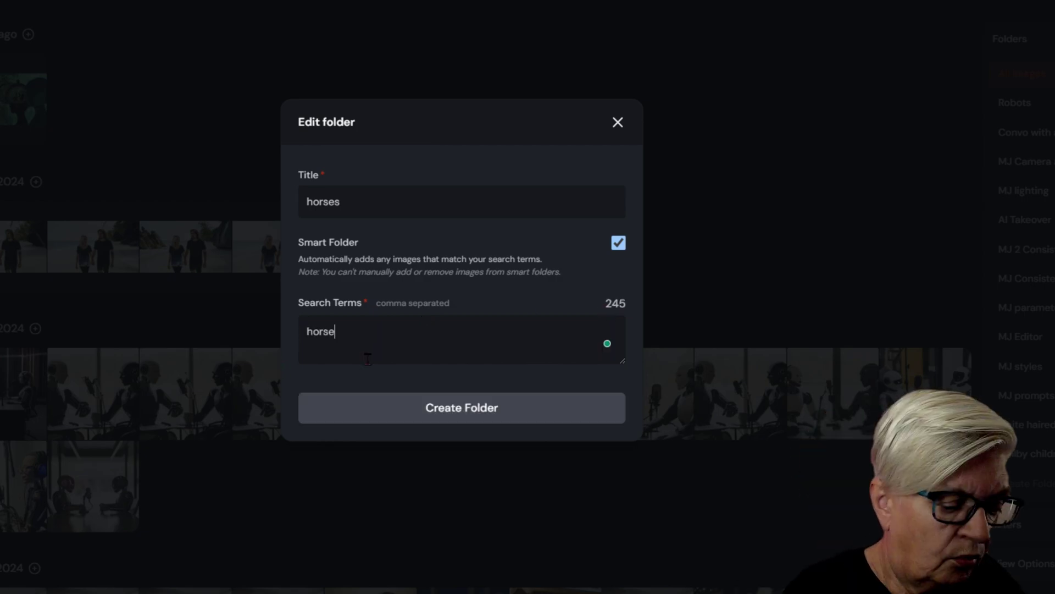
text(, pony, )
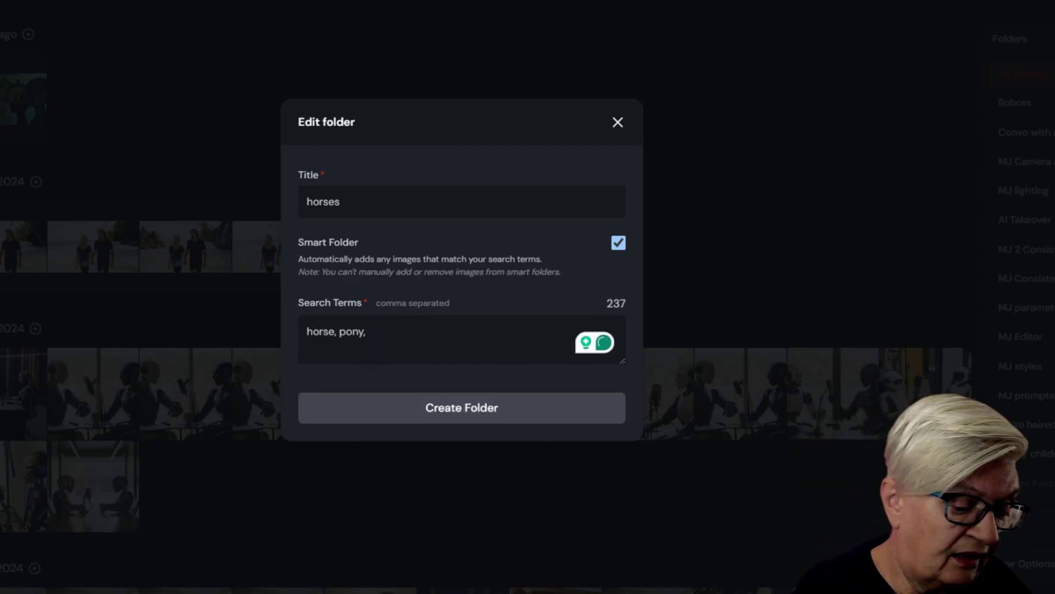
text(stallion,)
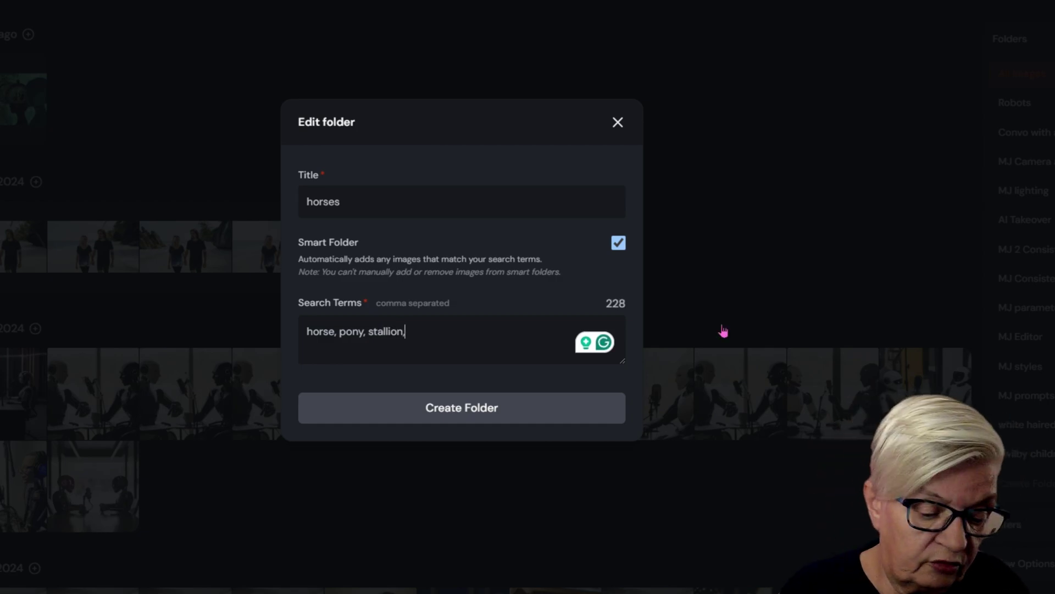
click(469, 409)
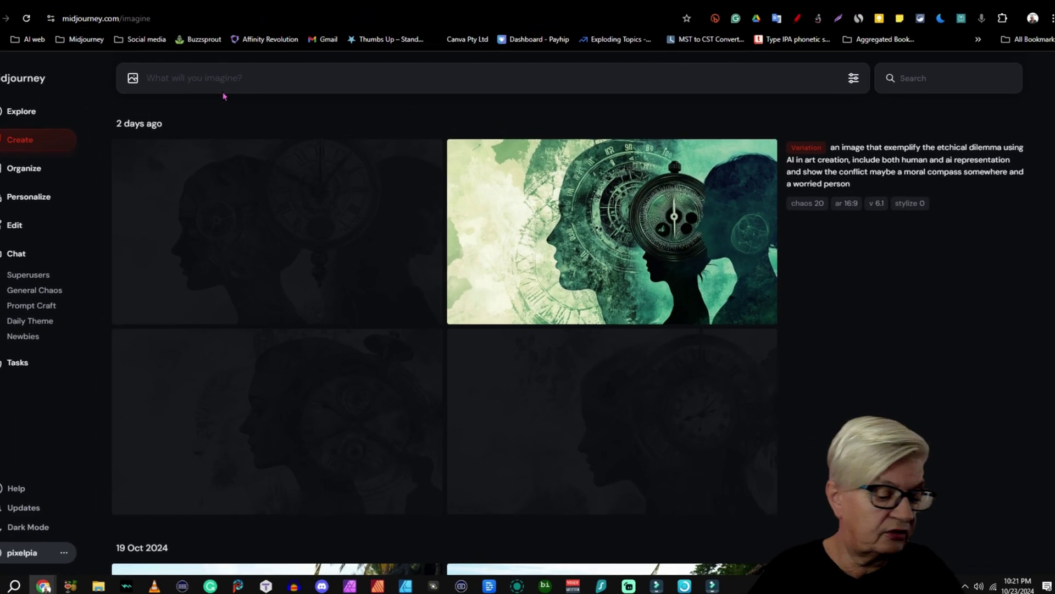
Submit the prompt 'a black stallion in a photo realistic style', then a wild-horses-through-water prompt
text(a black stall)
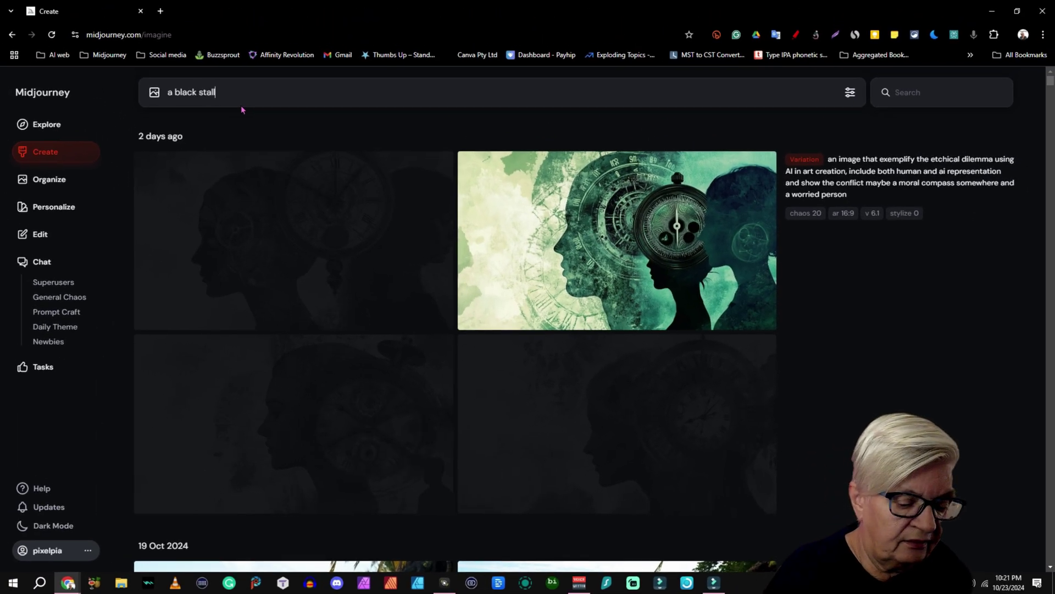
text(ion in a photo realist)
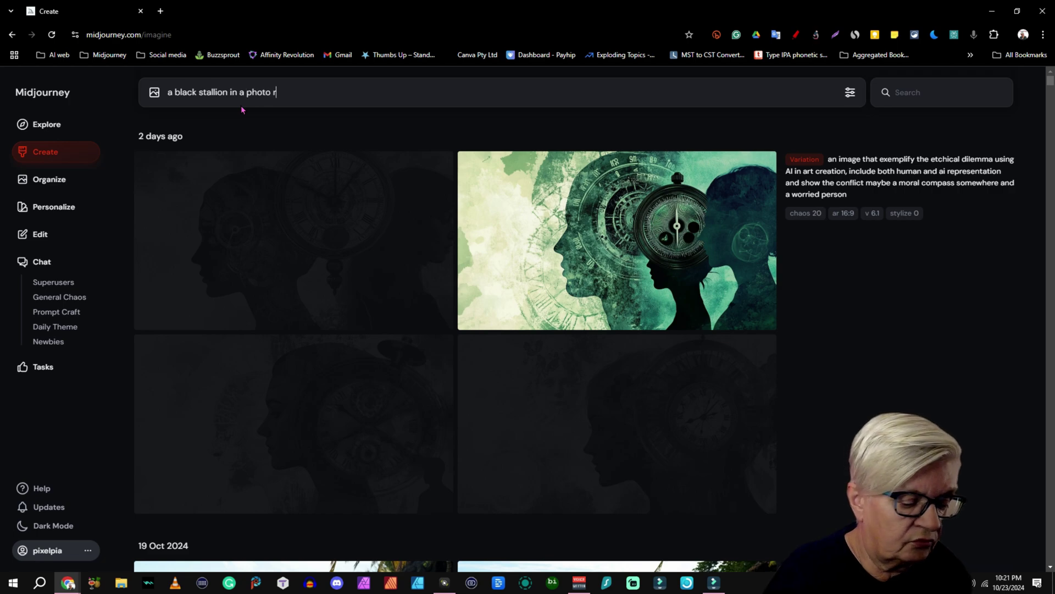
text(ic style)
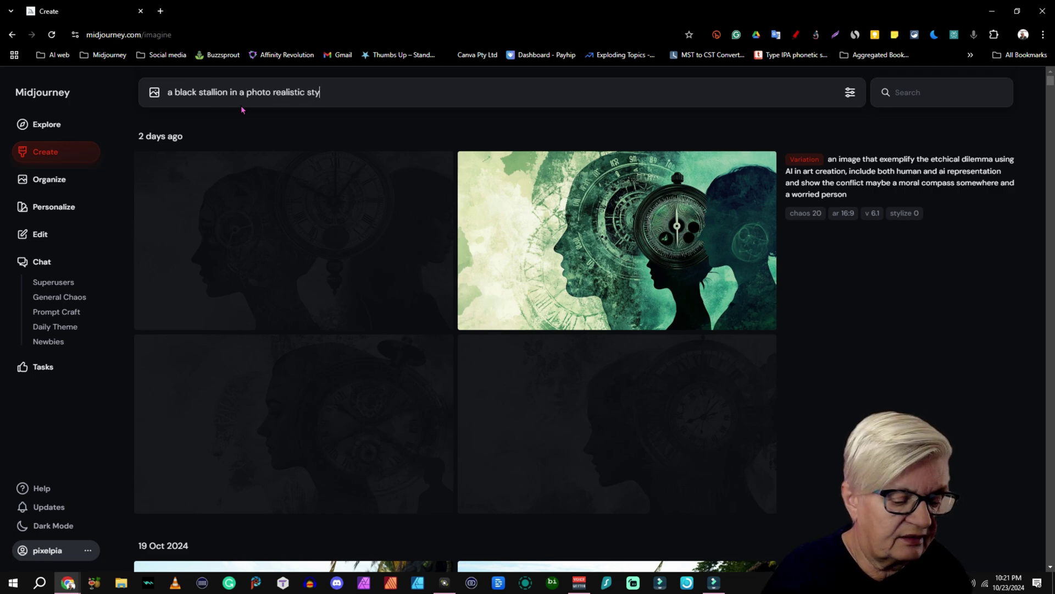
key(Return)
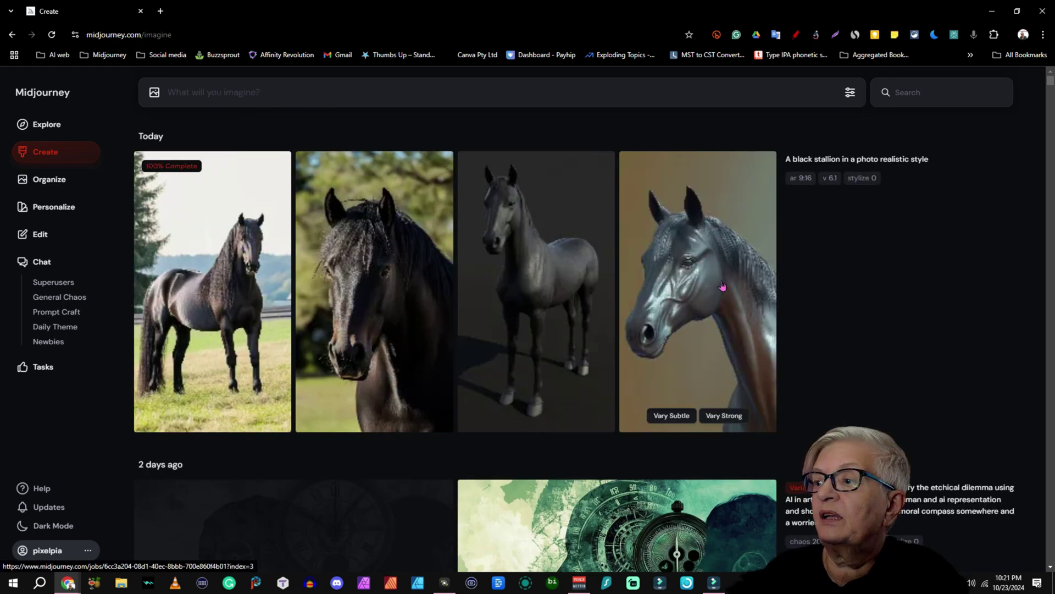
click(436, 97)
text(a small cute pony in anime st)
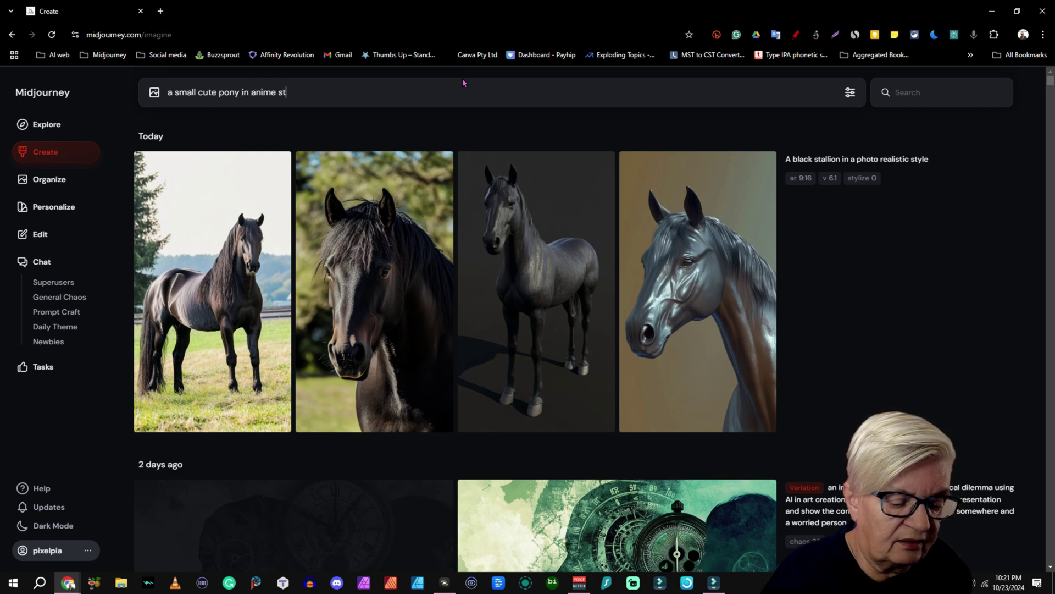
text(a hoard of wild horses stoeming through water)
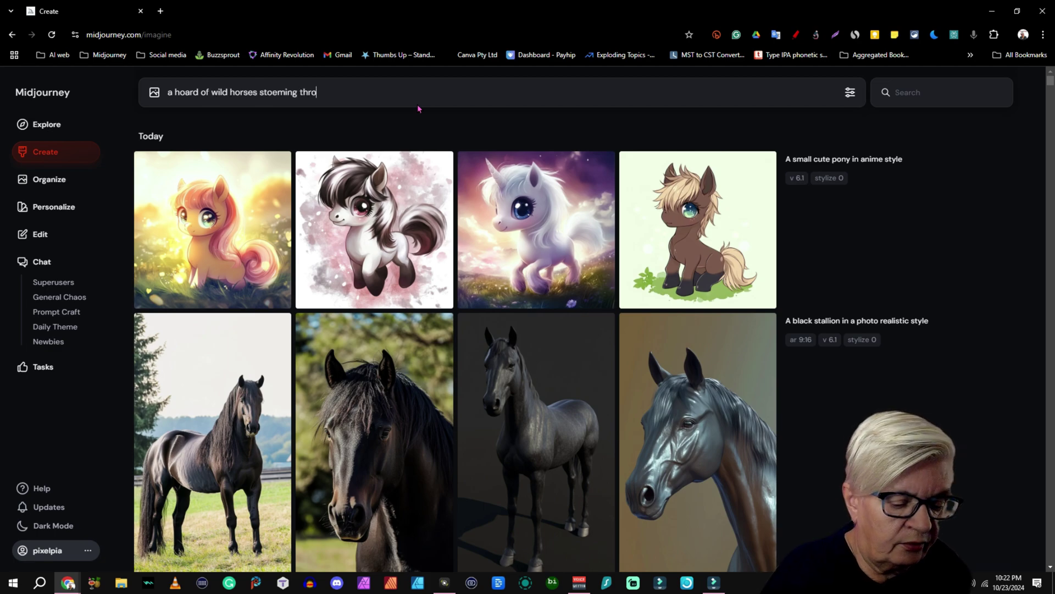
key(Return)
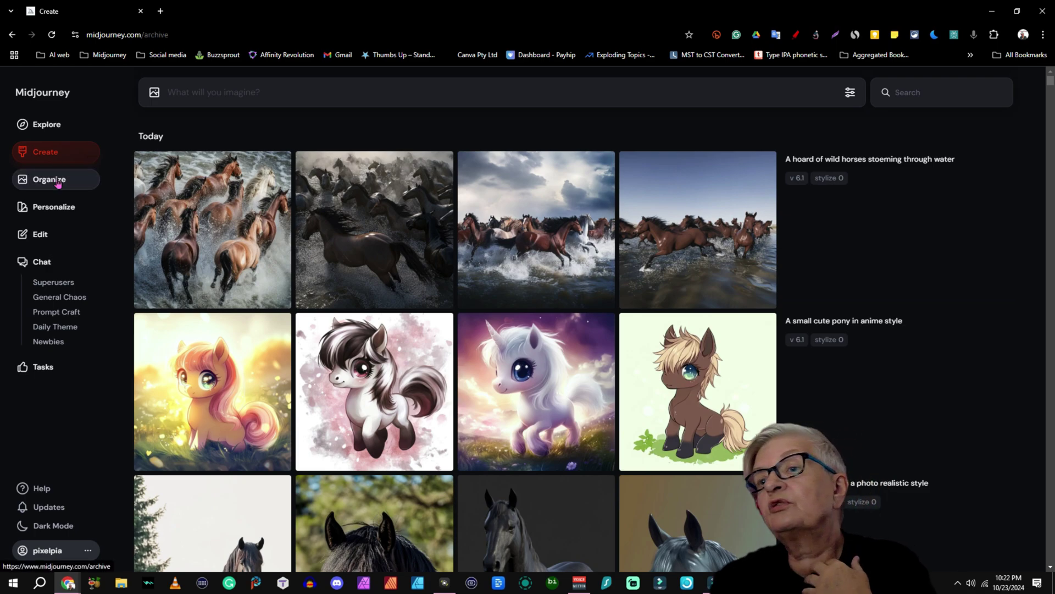
Open the horses folder in the Organize library and scroll through its images
click(47, 180)
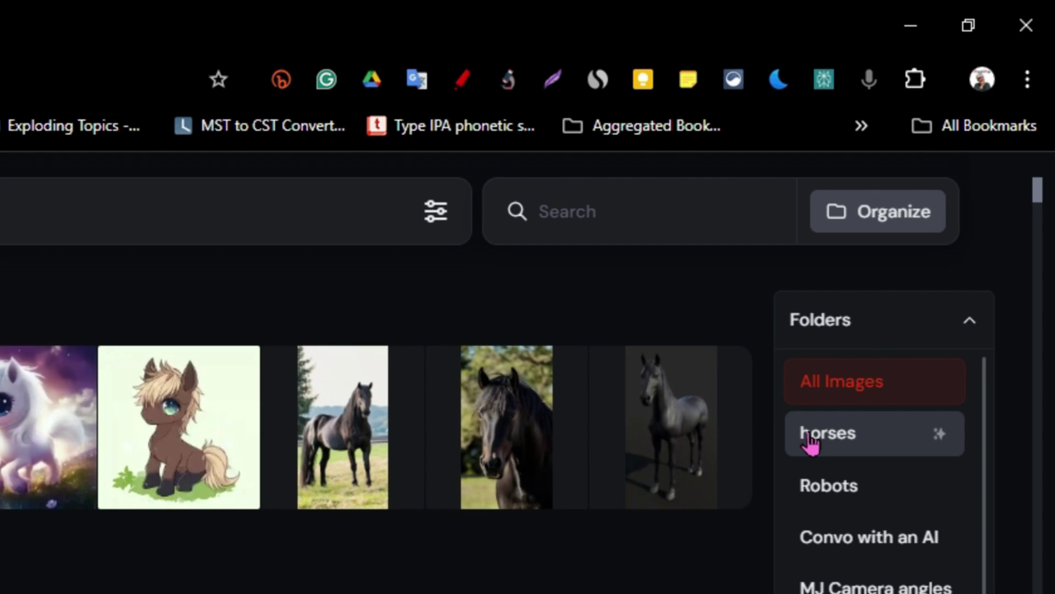
click(814, 435)
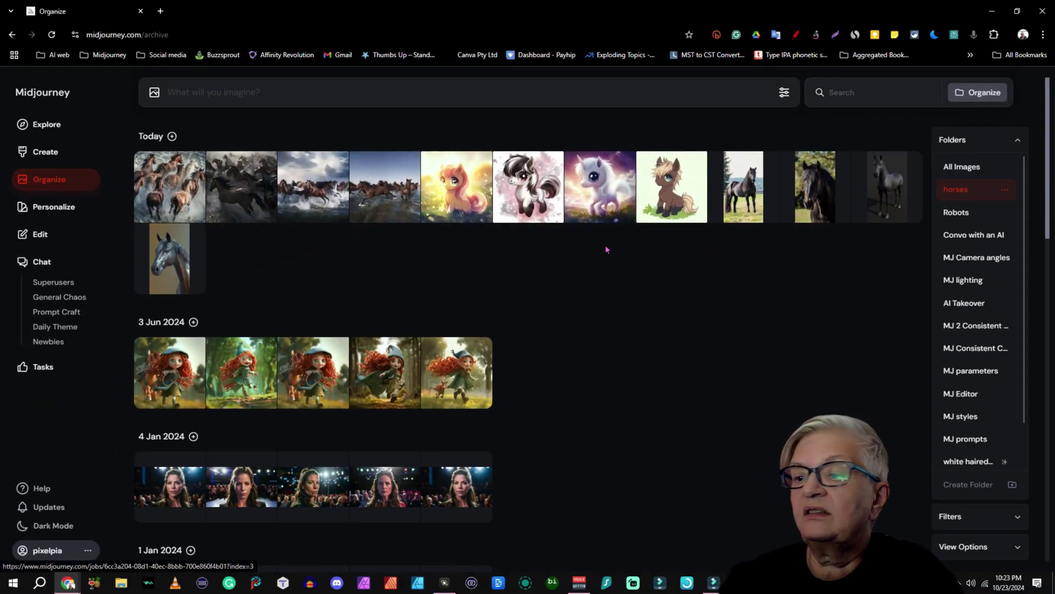
scroll(605, 250, down, 8)
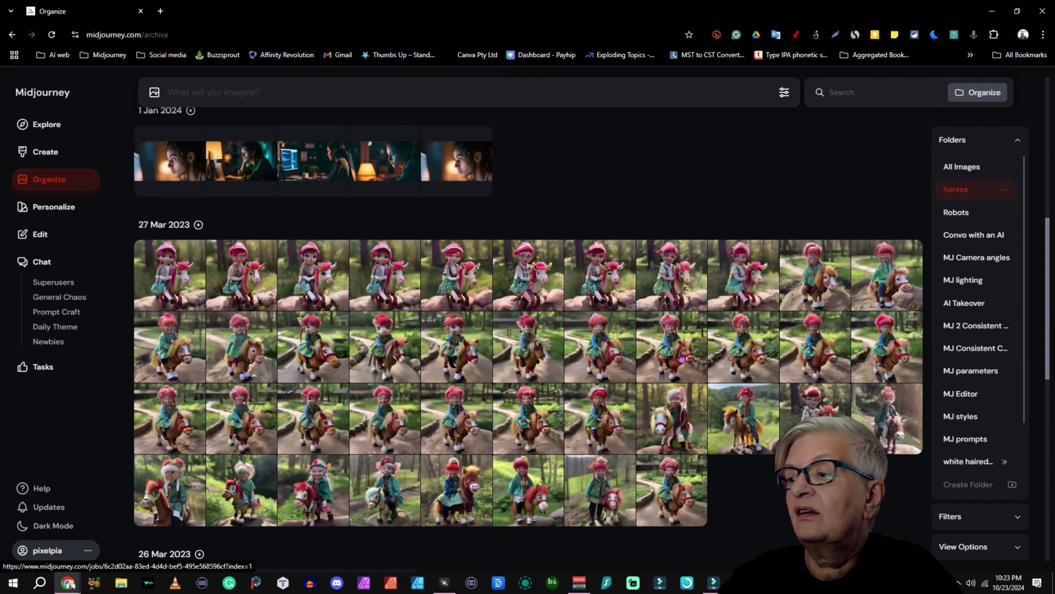
scroll(492, 382, down, 7)
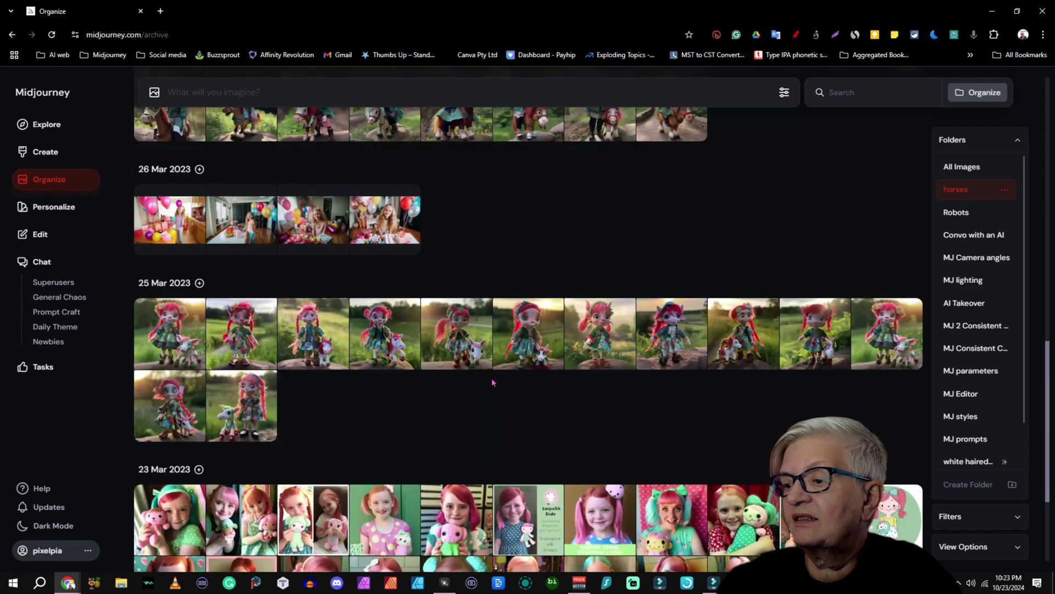
scroll(492, 383, up, 10)
View a 4 Jan 2024 image and the woman-at-computer image full size, returning to the grid each time
click(167, 330)
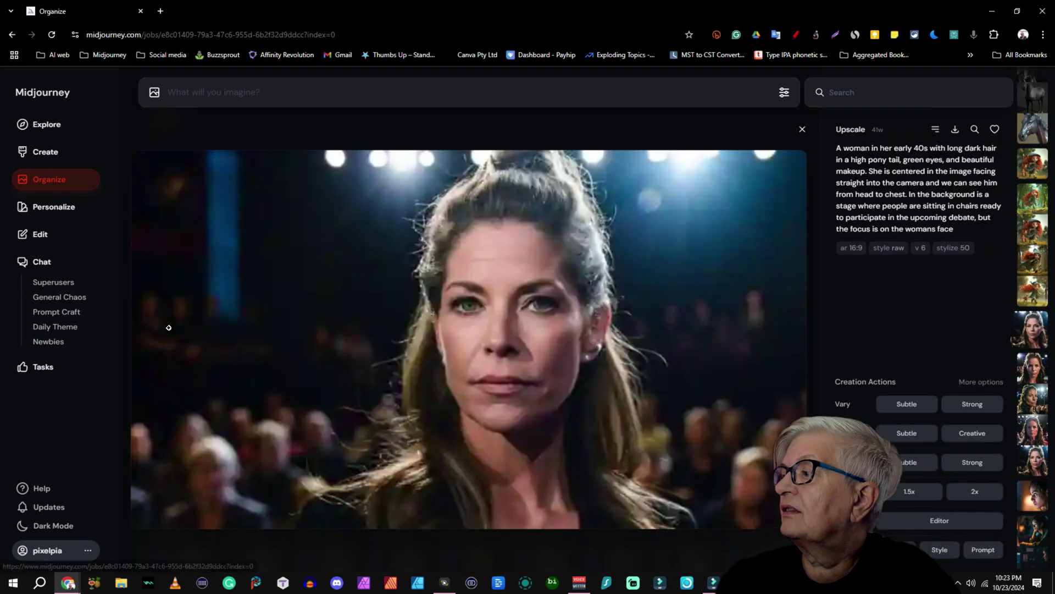
click(801, 130)
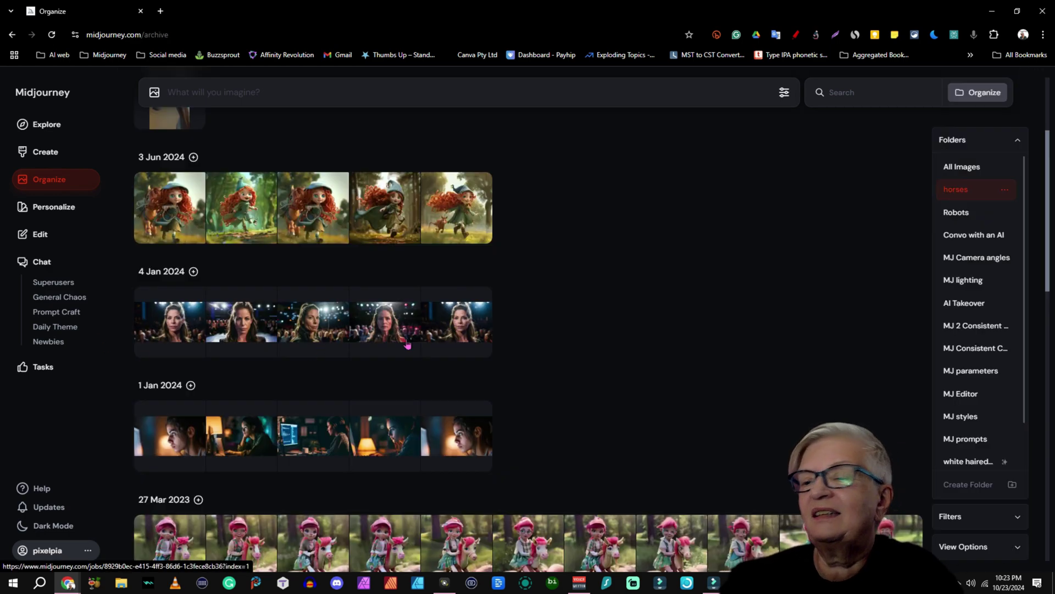
click(330, 438)
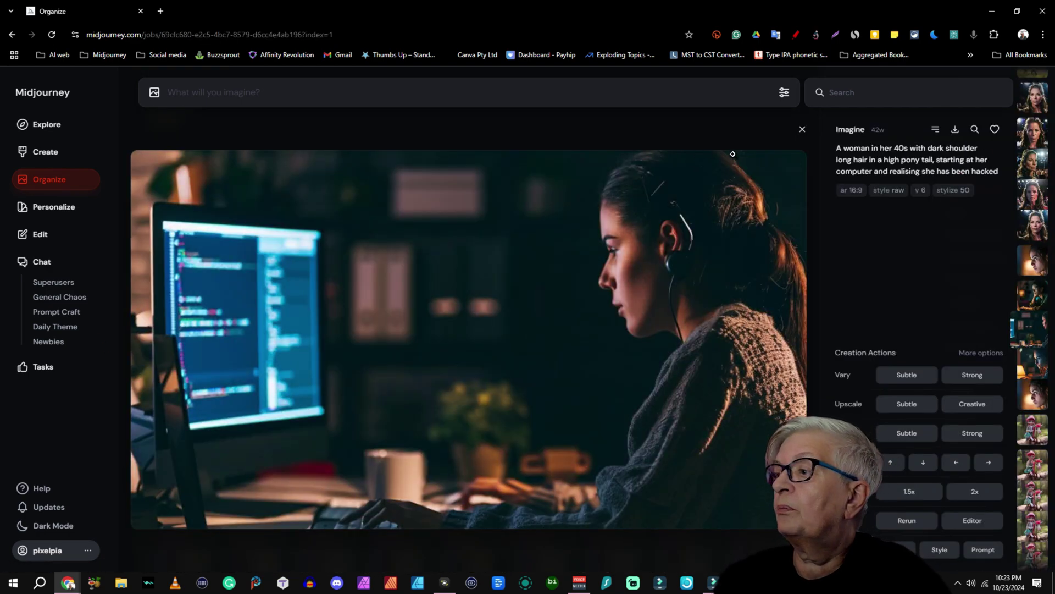
click(803, 130)
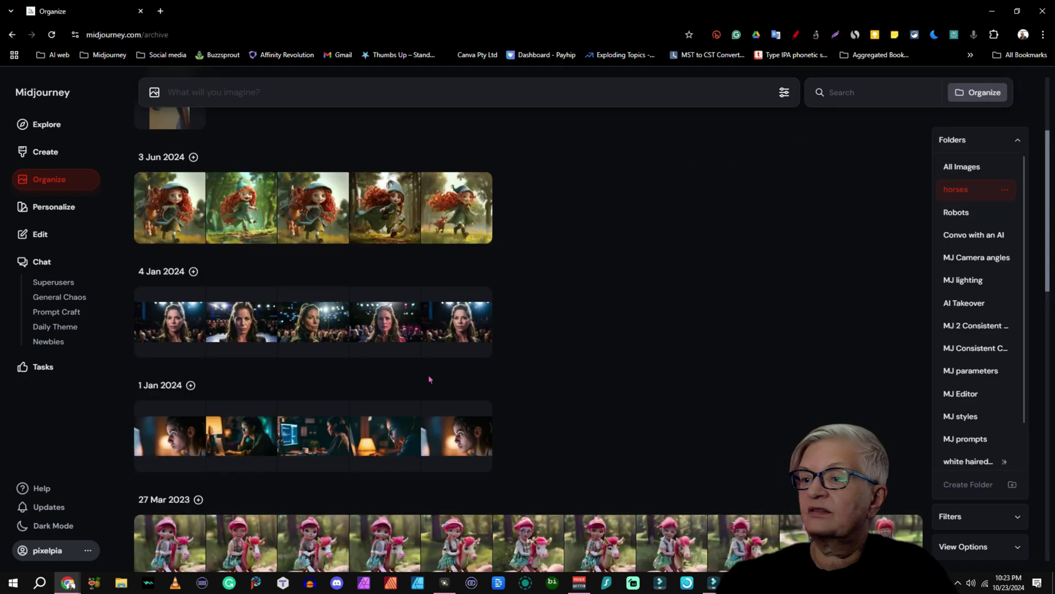
Hide all ten 4 Jan and 1 Jan 2024 images, then bring up the horses folder's settings
click(193, 272)
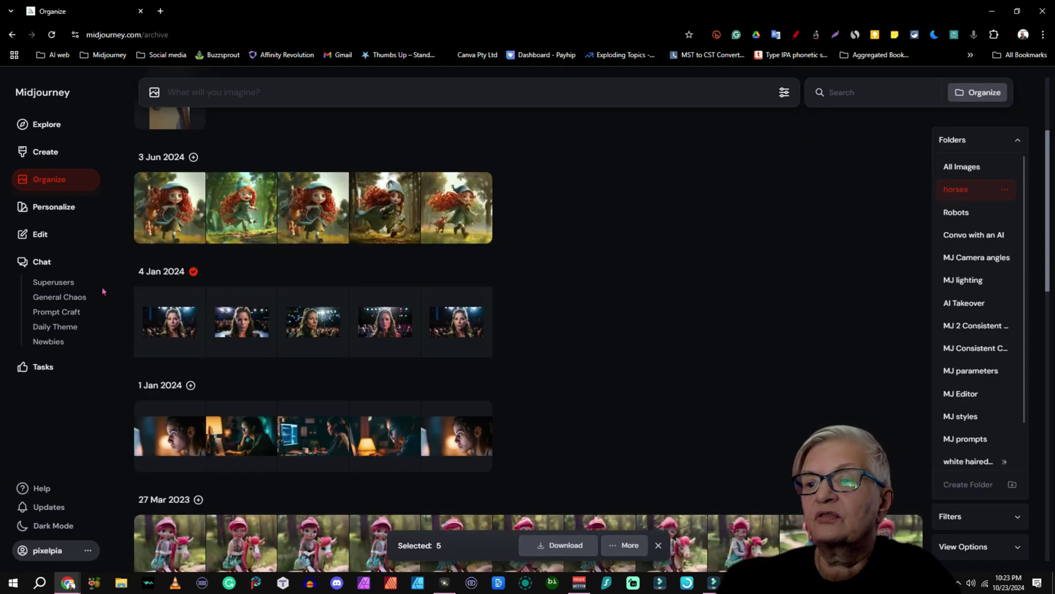
click(191, 386)
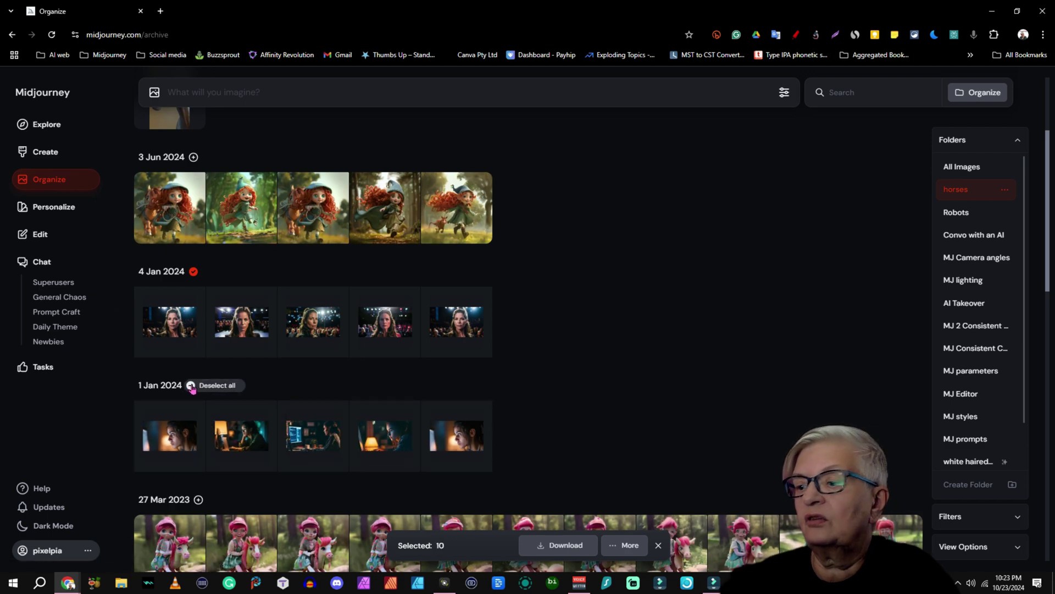
click(626, 545)
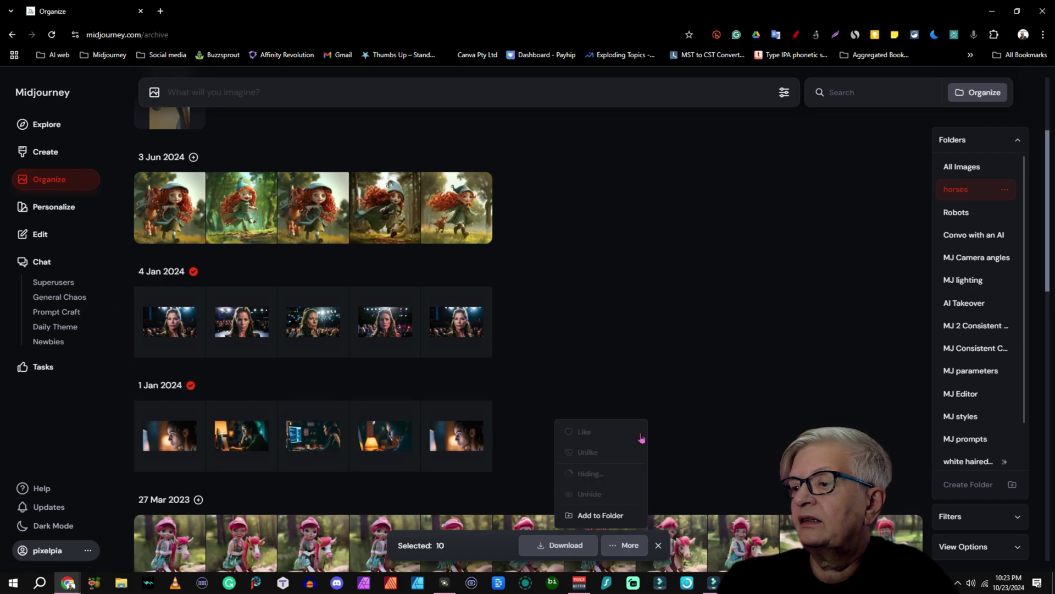
click(585, 473)
scroll(596, 284, up, 3)
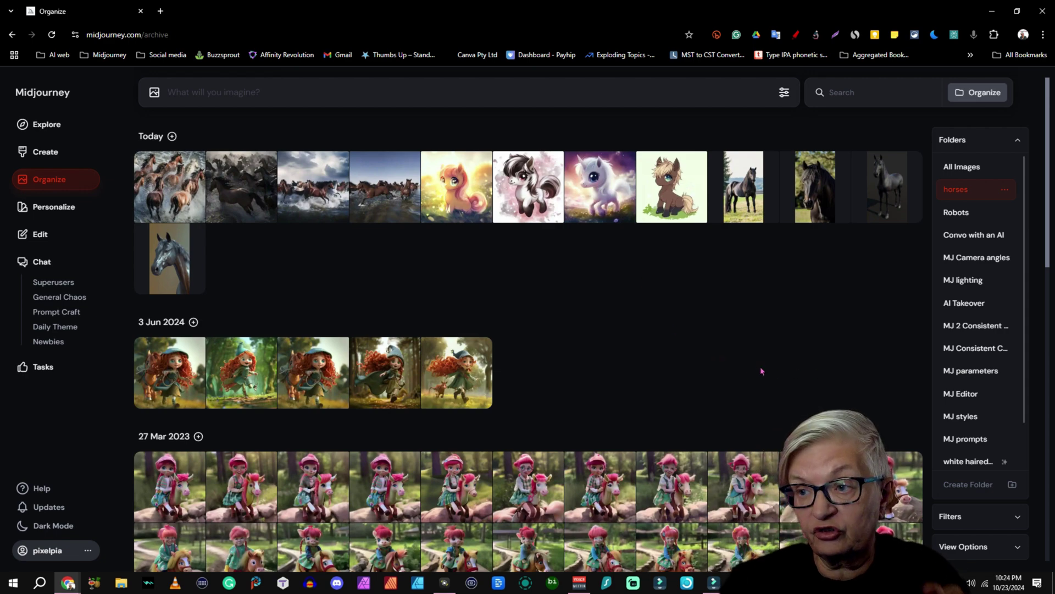
click(1006, 191)
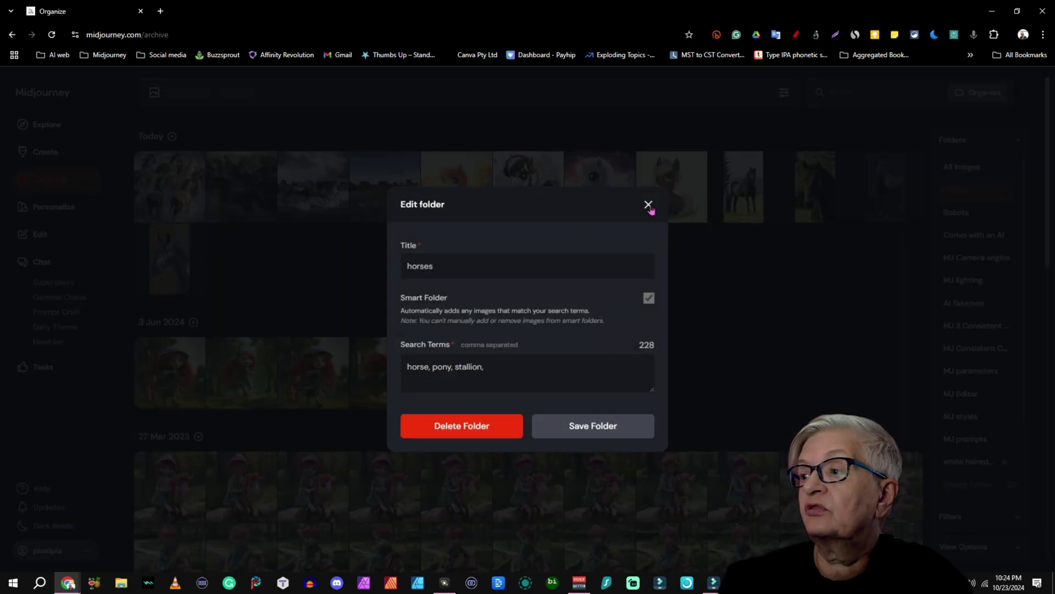
Delete the horses folder from its Edit folder settings
click(648, 205)
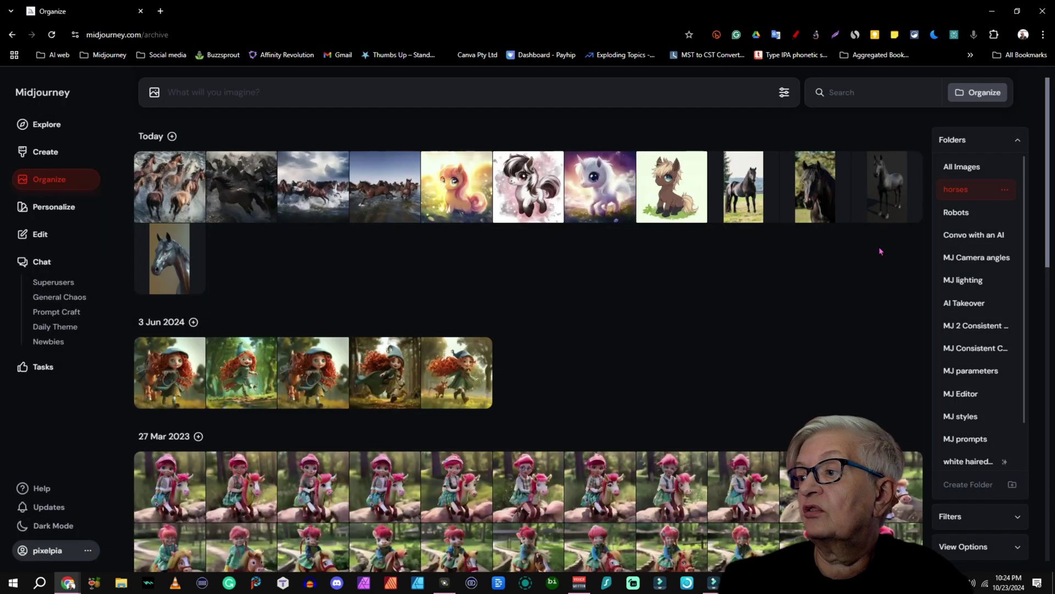
click(1005, 190)
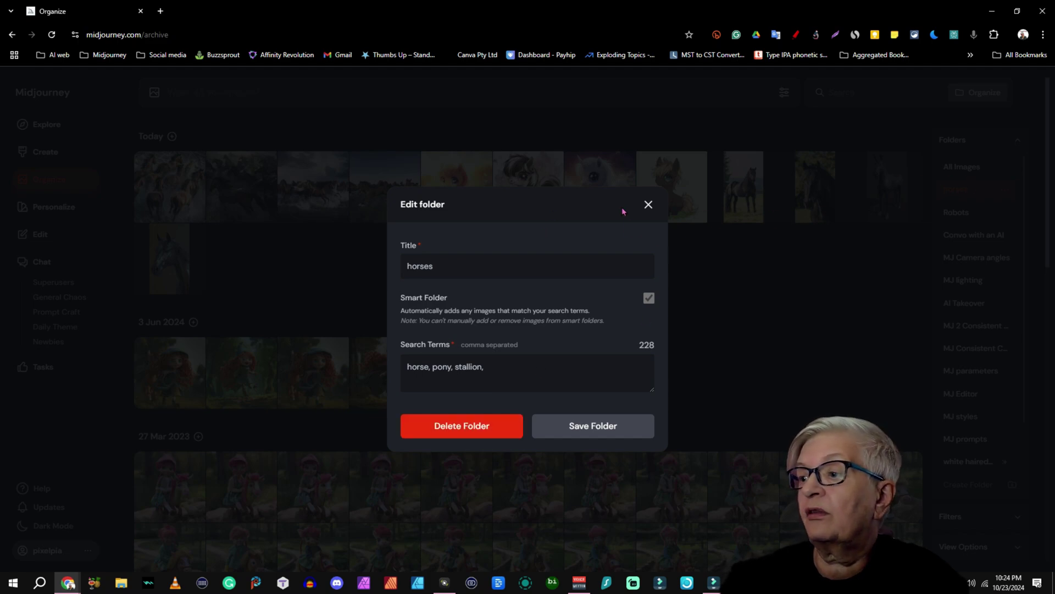
click(475, 427)
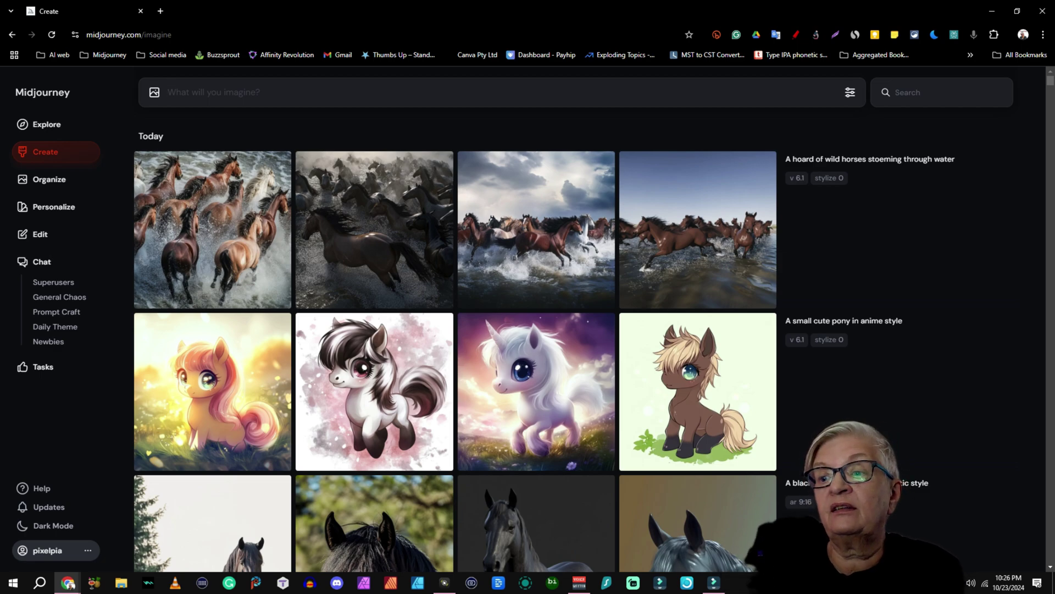
Open the third wild horses image in detail
click(517, 232)
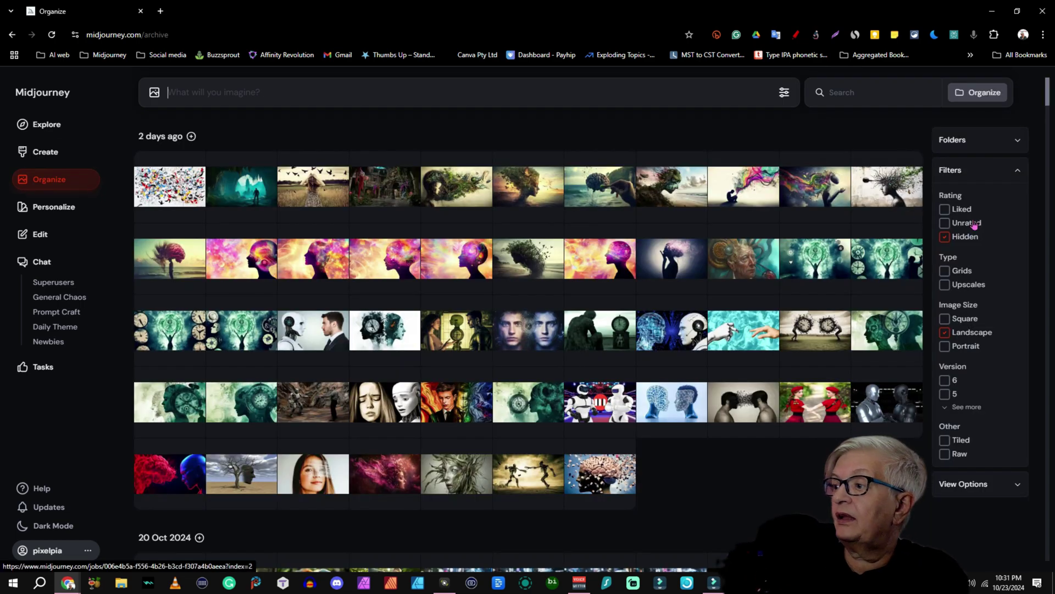
Open the MJ 2 Consistent Characters folder and select the 19, 17, 16 and 14 Oct 2024 groups
click(1010, 142)
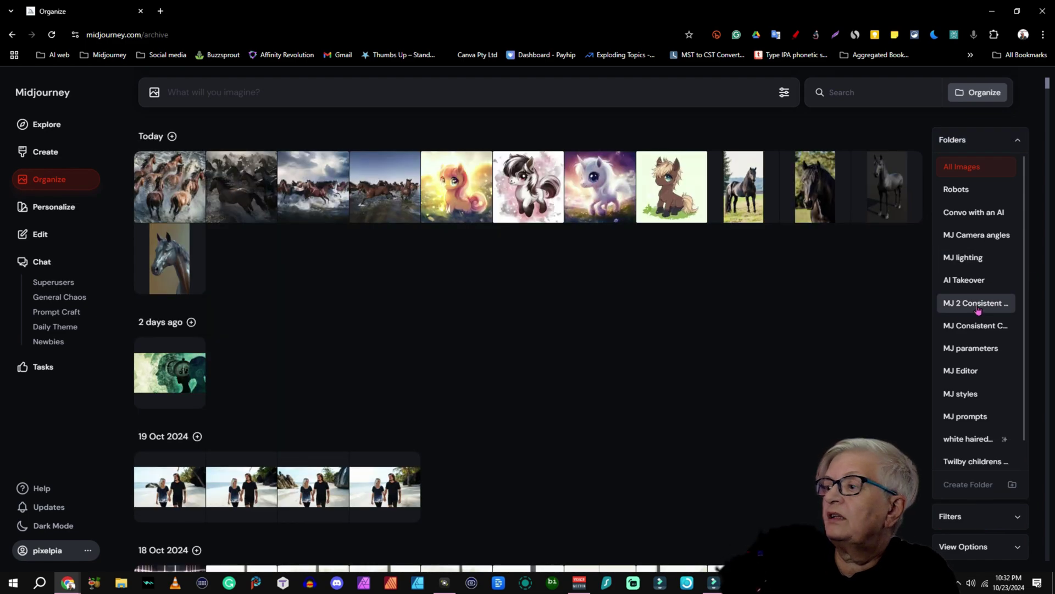
click(977, 304)
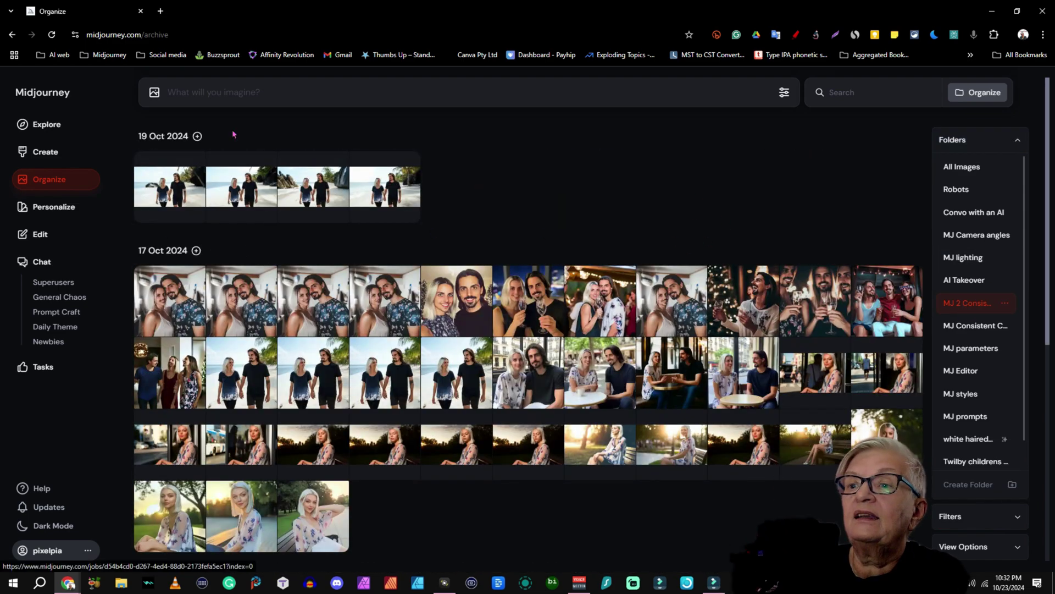
click(197, 137)
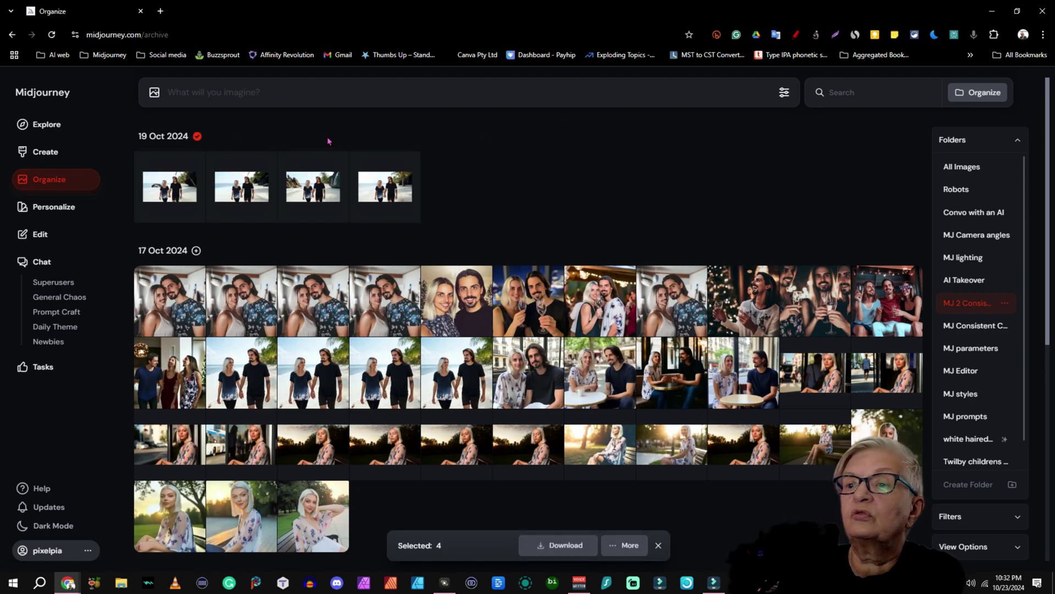
click(224, 249)
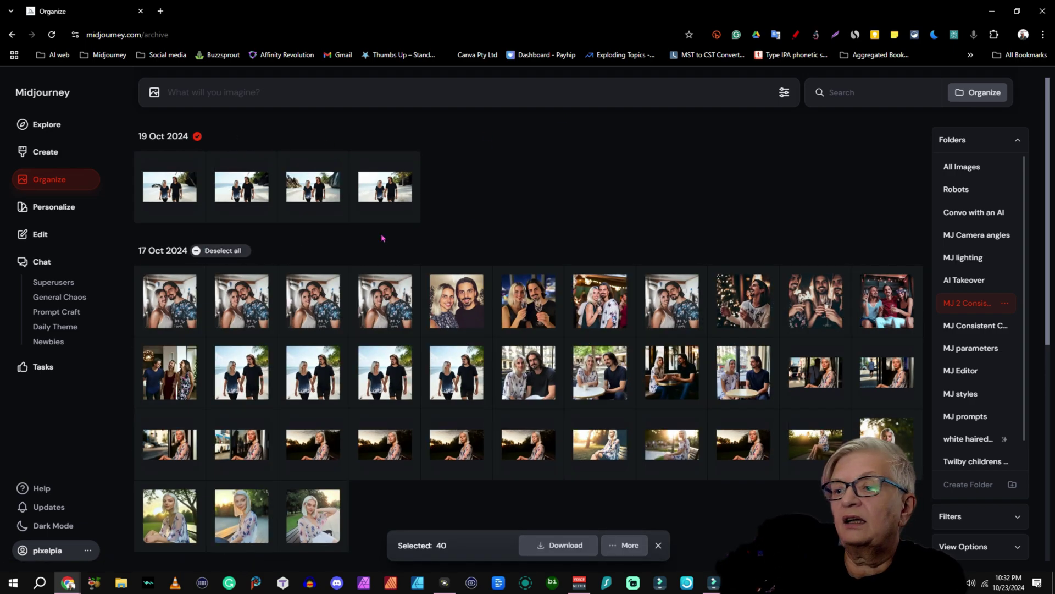
scroll(441, 220, down, 3)
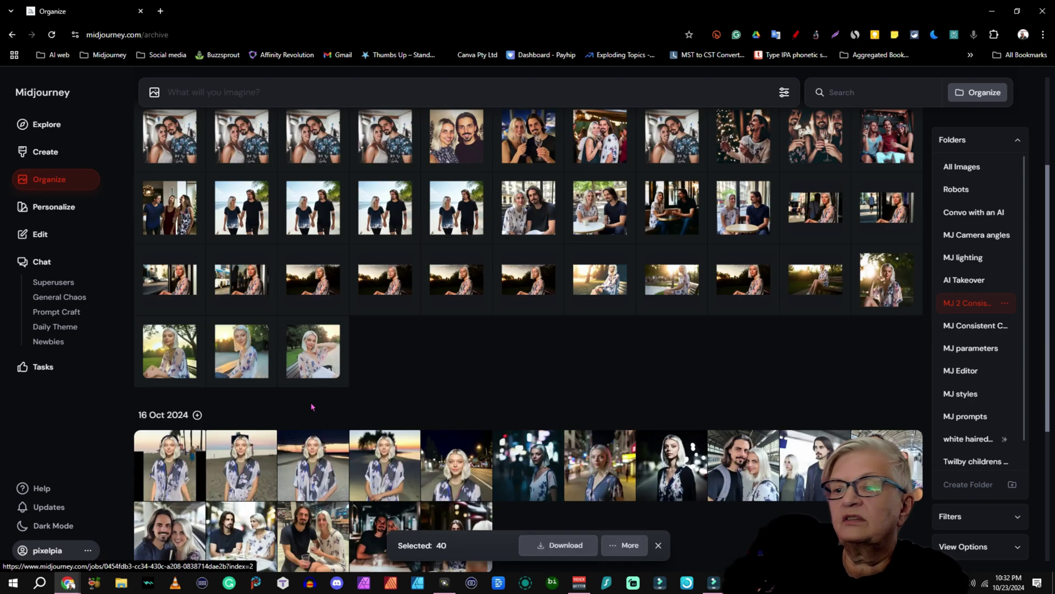
click(197, 414)
scroll(570, 349, down, 4)
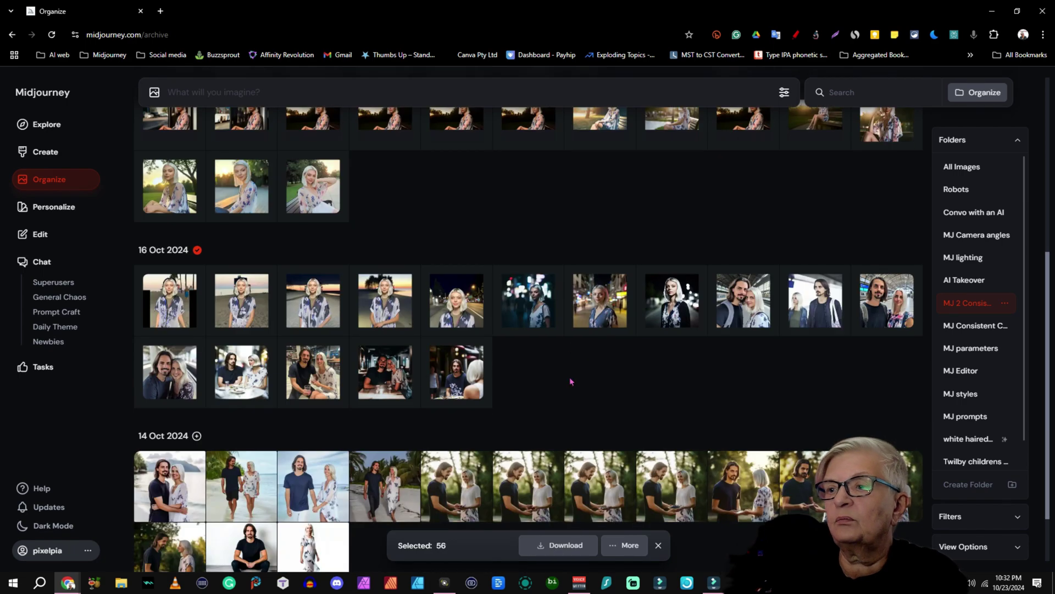
click(196, 363)
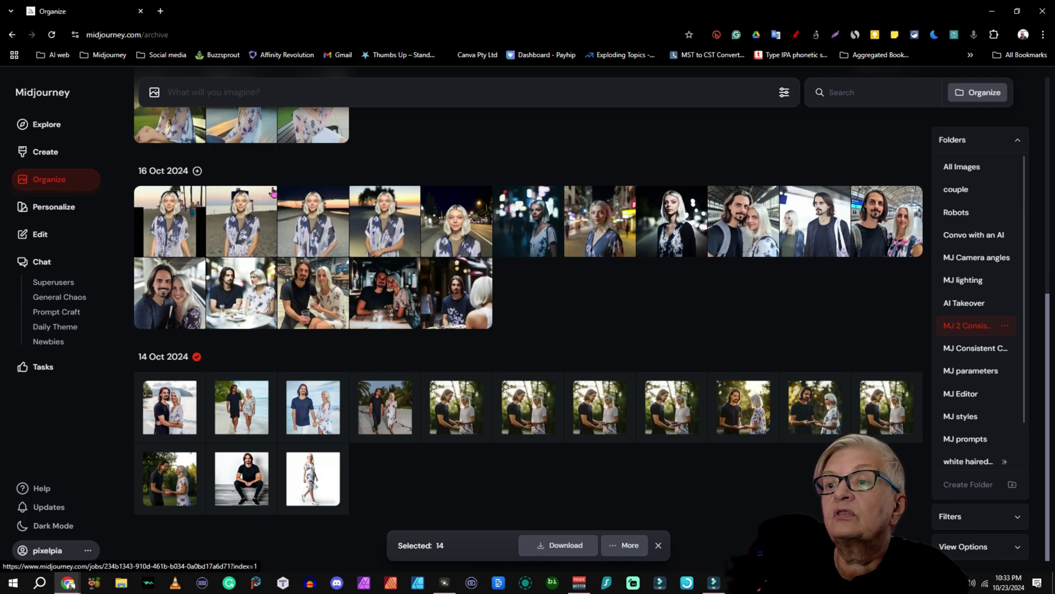
Select the 16 Oct 2024 group, then deselect eight of its images
click(197, 171)
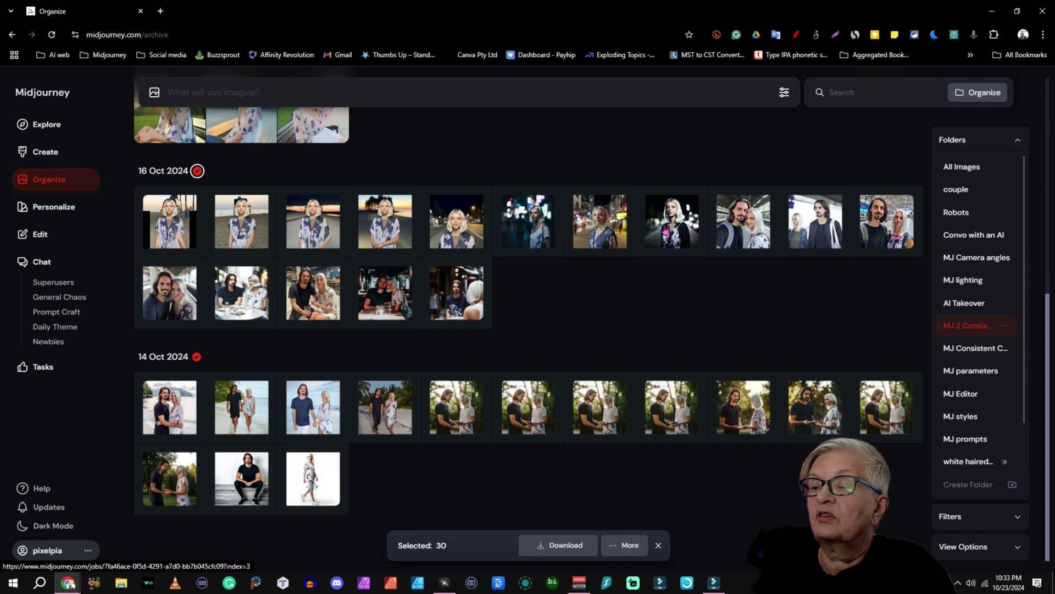
click(174, 222)
click(241, 220)
click(325, 230)
click(390, 224)
click(478, 228)
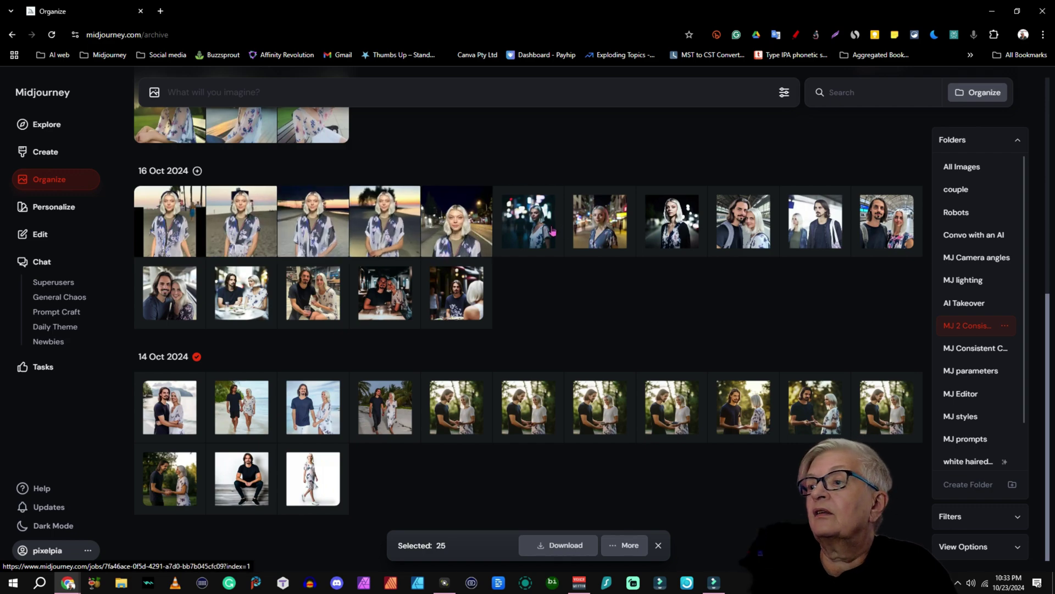
click(553, 232)
click(602, 228)
click(675, 220)
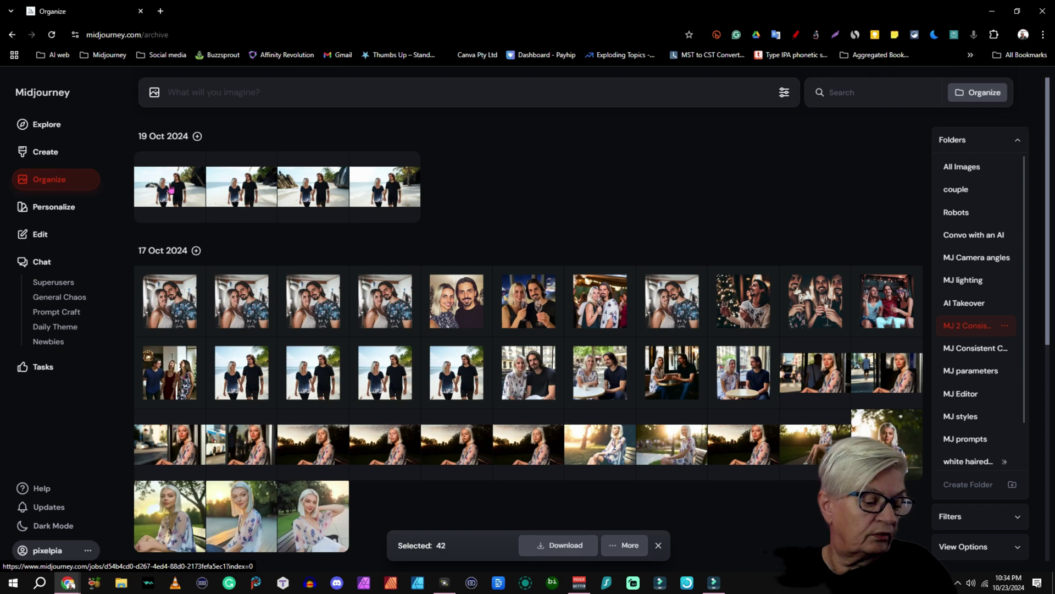
Add all four 19 Oct 2024 images to the selection, bringing it to 46
click(170, 190)
click(271, 187)
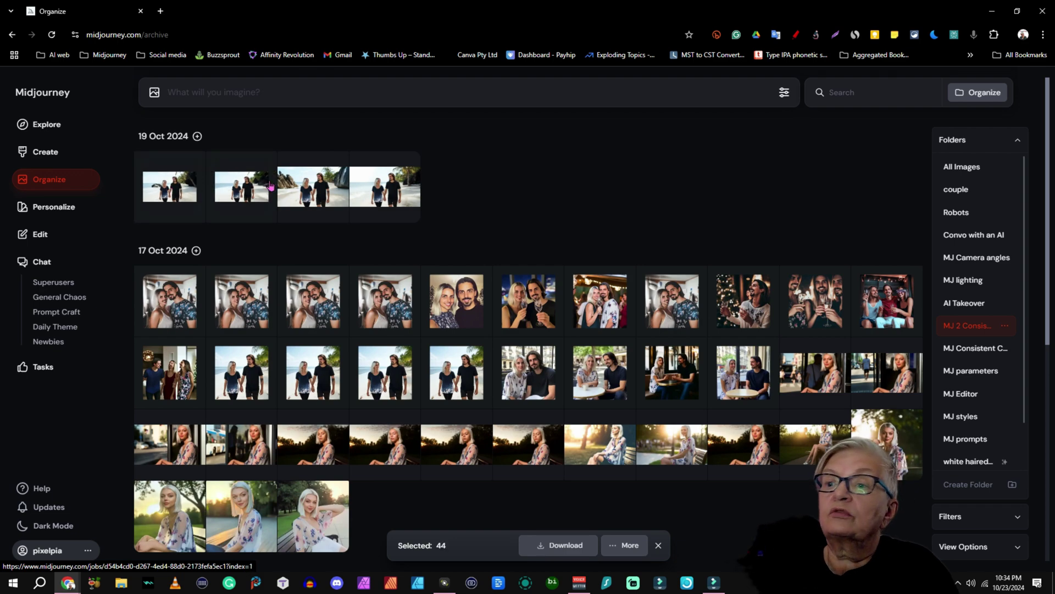
click(315, 186)
click(392, 191)
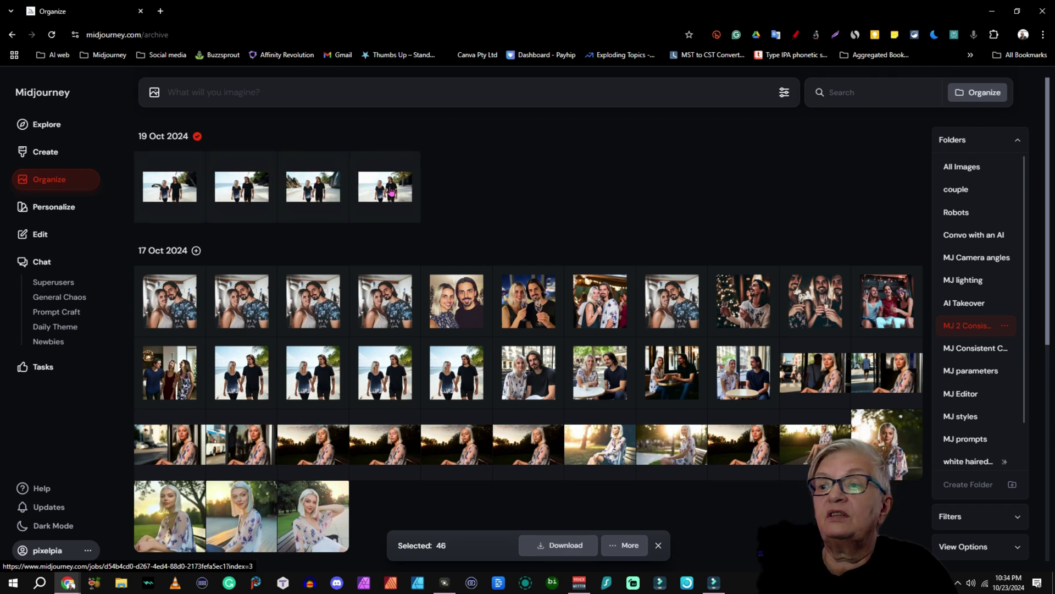
scroll(216, 257, down, 4)
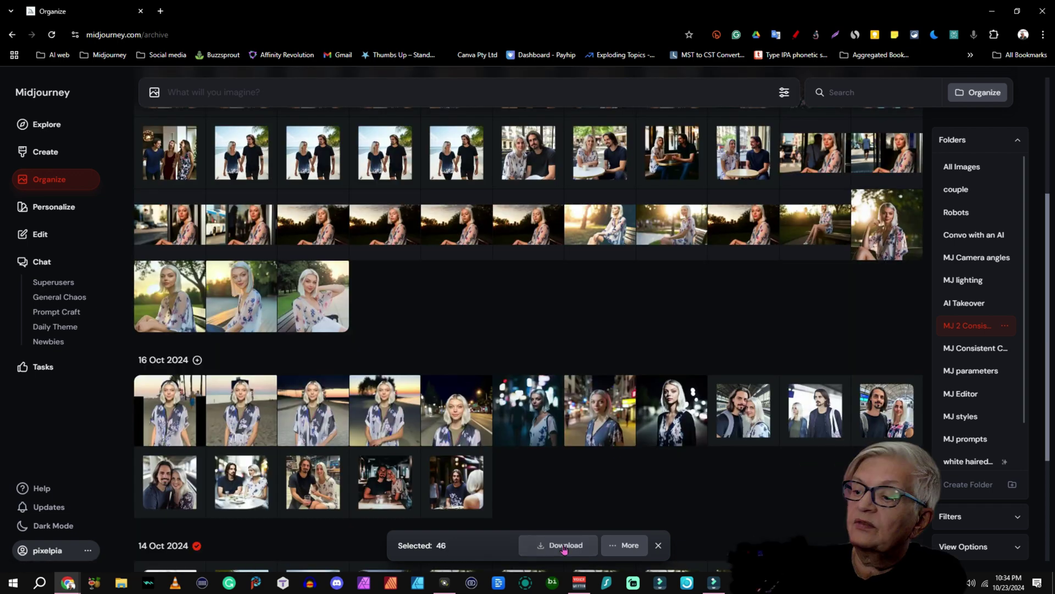
Download the 46 selected images as a zip and dismiss the Save As dialog
click(565, 545)
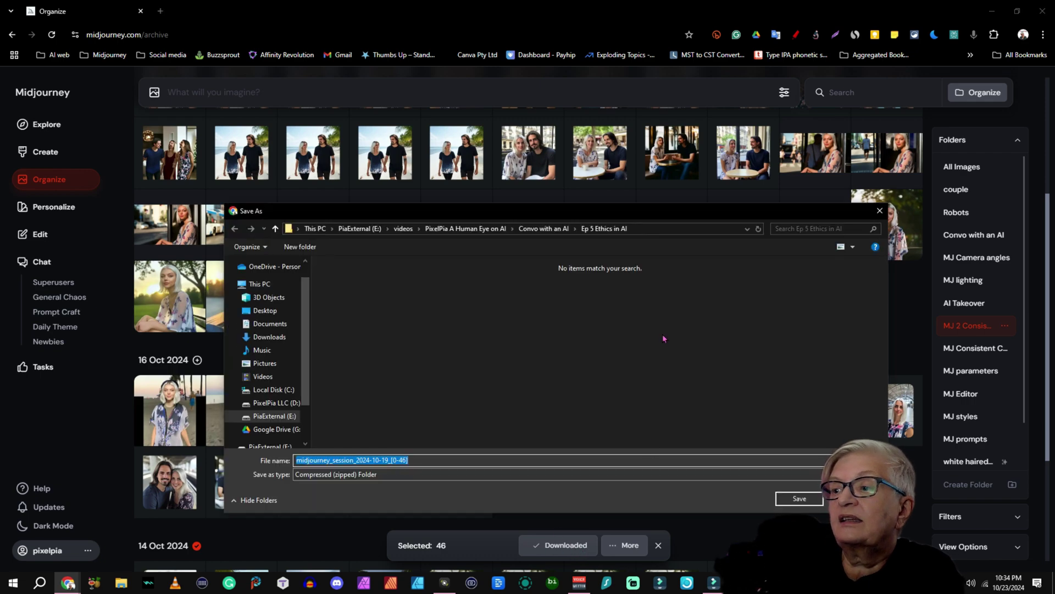
click(879, 211)
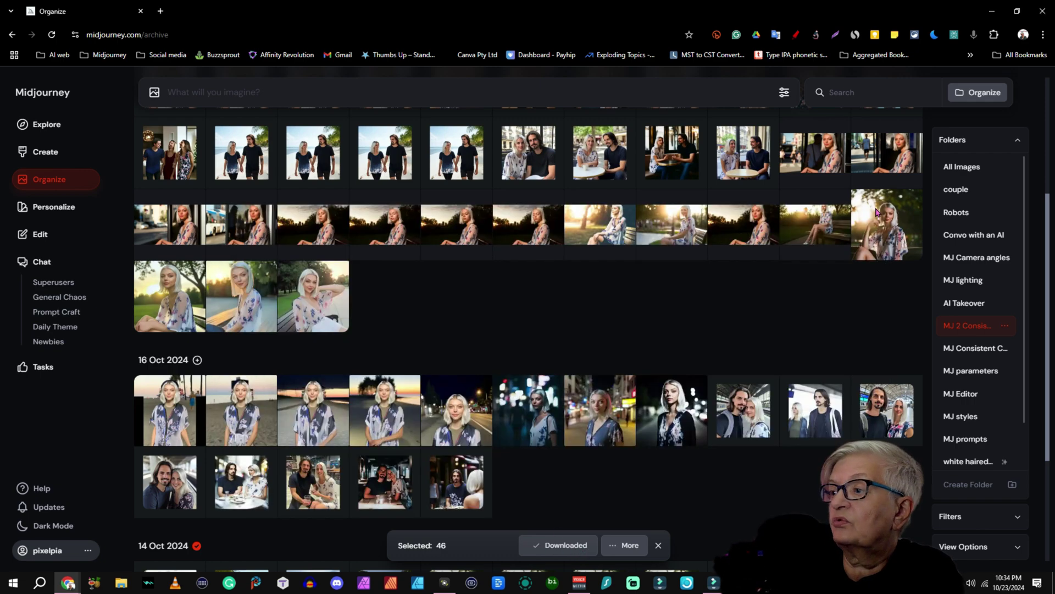
Put the 46 selected images into the 'couple' folder through More > Add to Folder
click(631, 551)
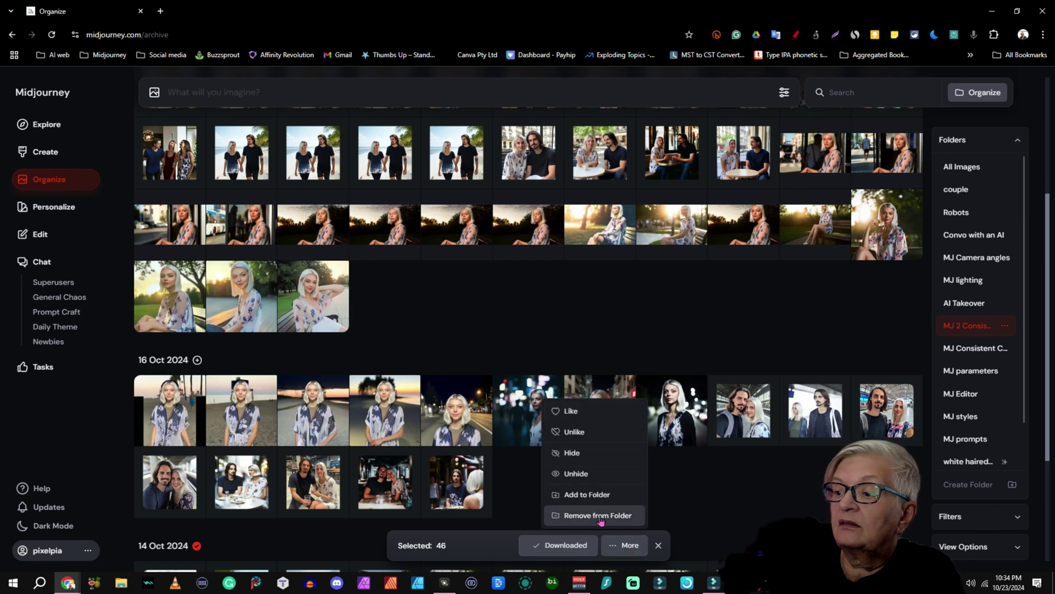
click(596, 496)
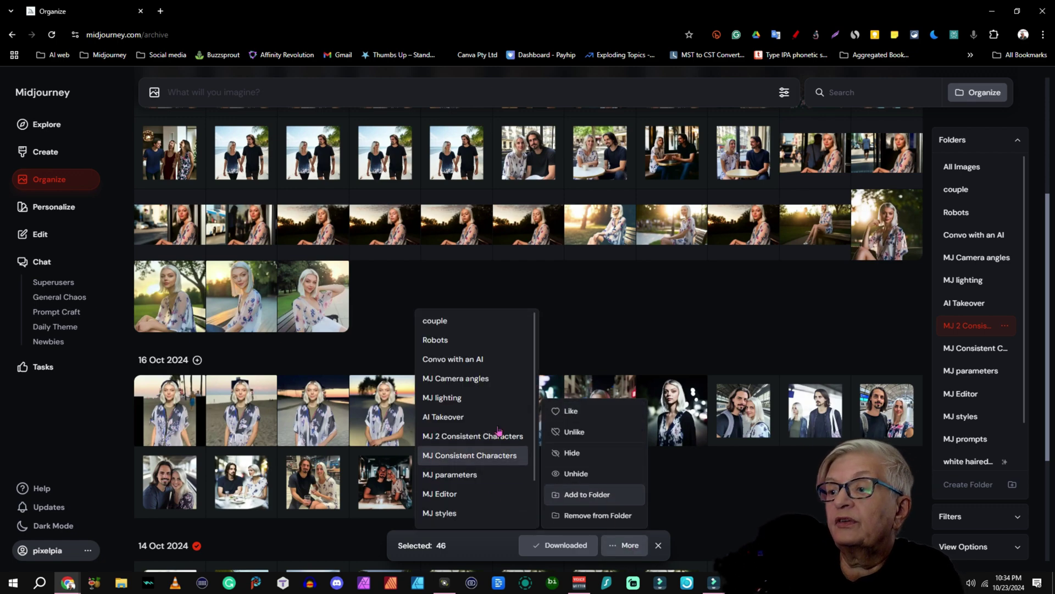
click(463, 324)
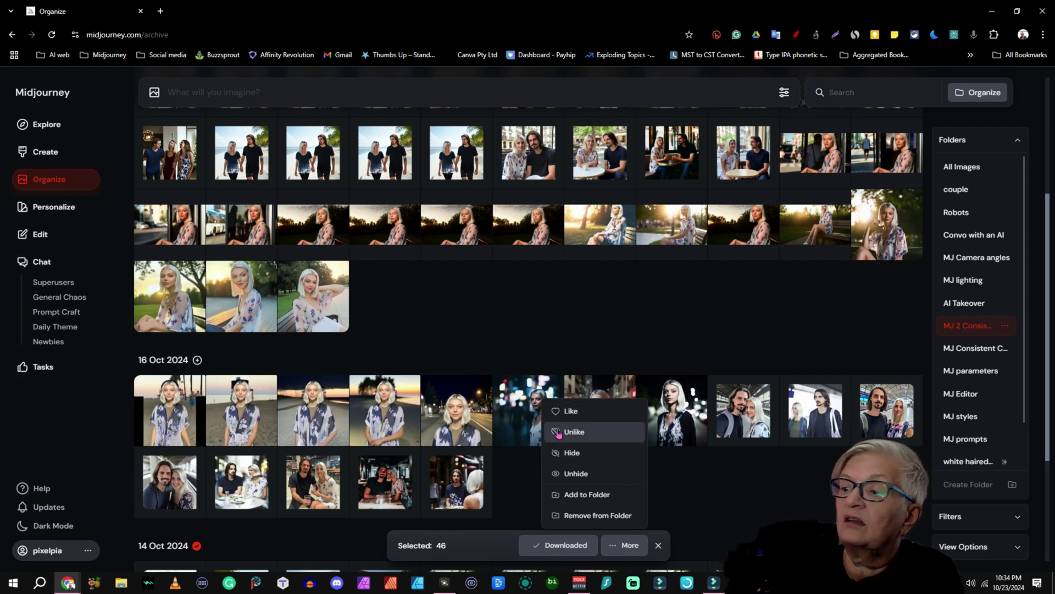
Clear the selection and preview the 14 Oct white-dress image full size
key(Escape)
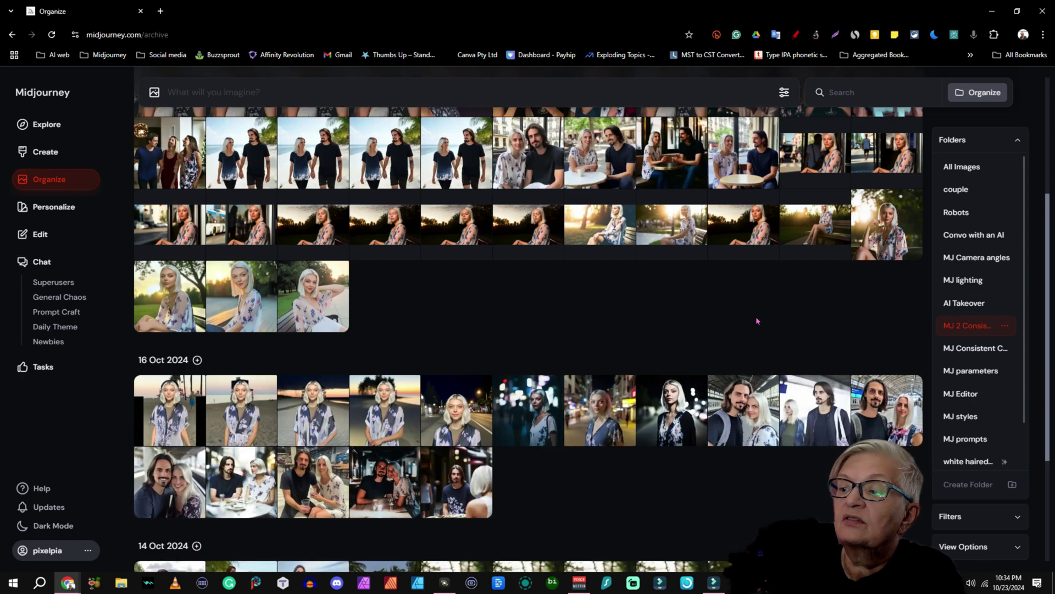
scroll(607, 391, down, 3)
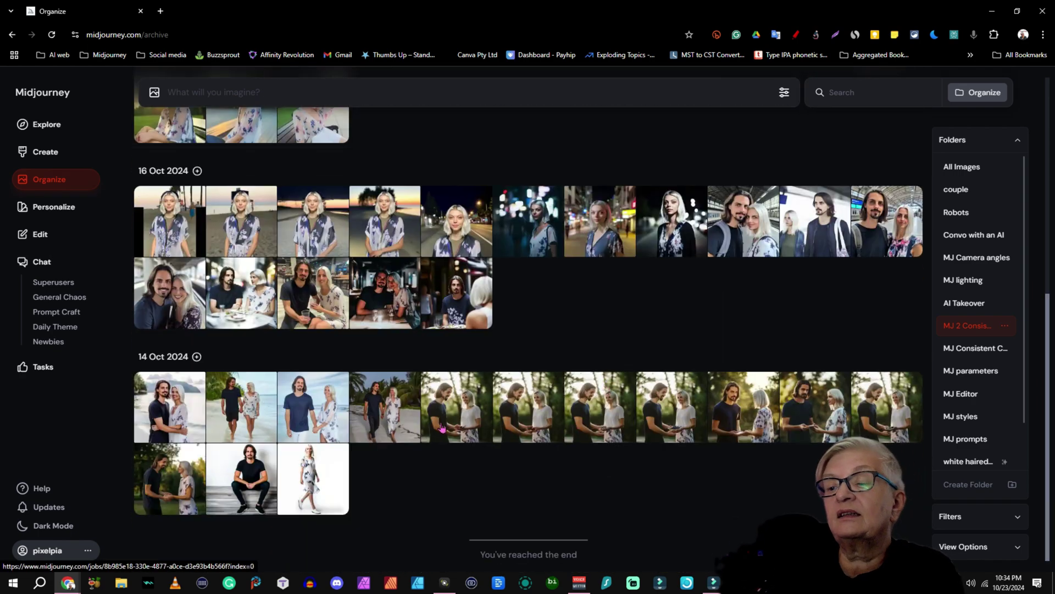
click(336, 478)
click(802, 129)
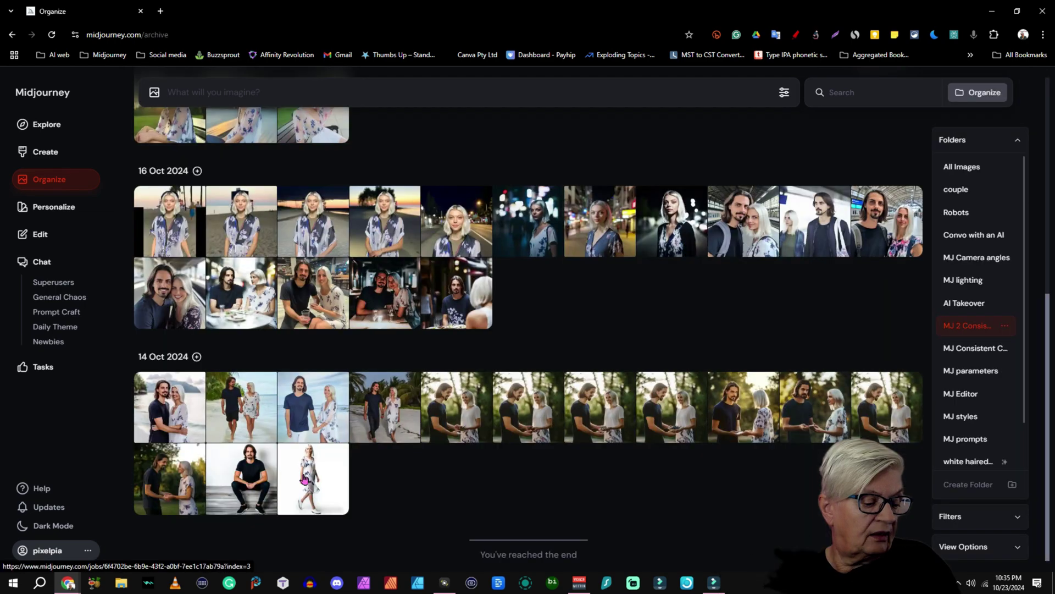
Select the white-dress and seated-man images and Like both from the More menu
ctrl+click(321, 471)
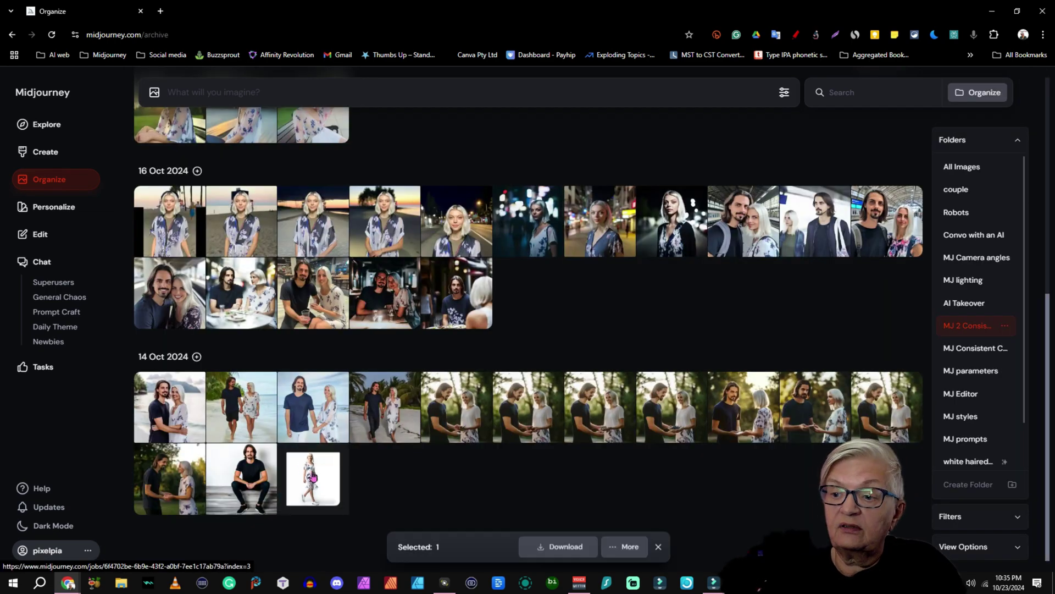
ctrl+click(241, 477)
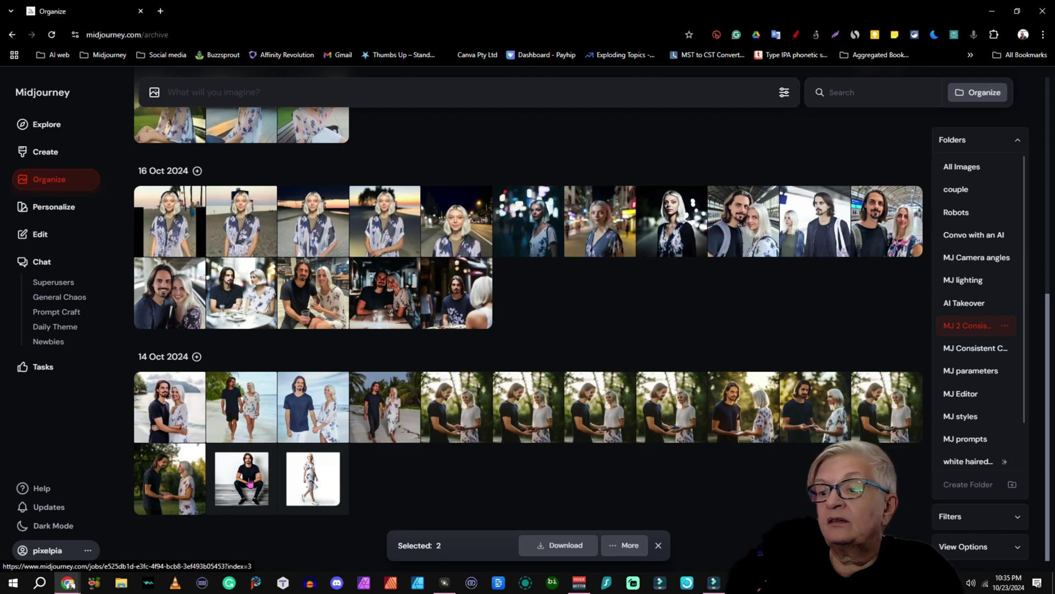
click(631, 546)
click(608, 412)
click(754, 511)
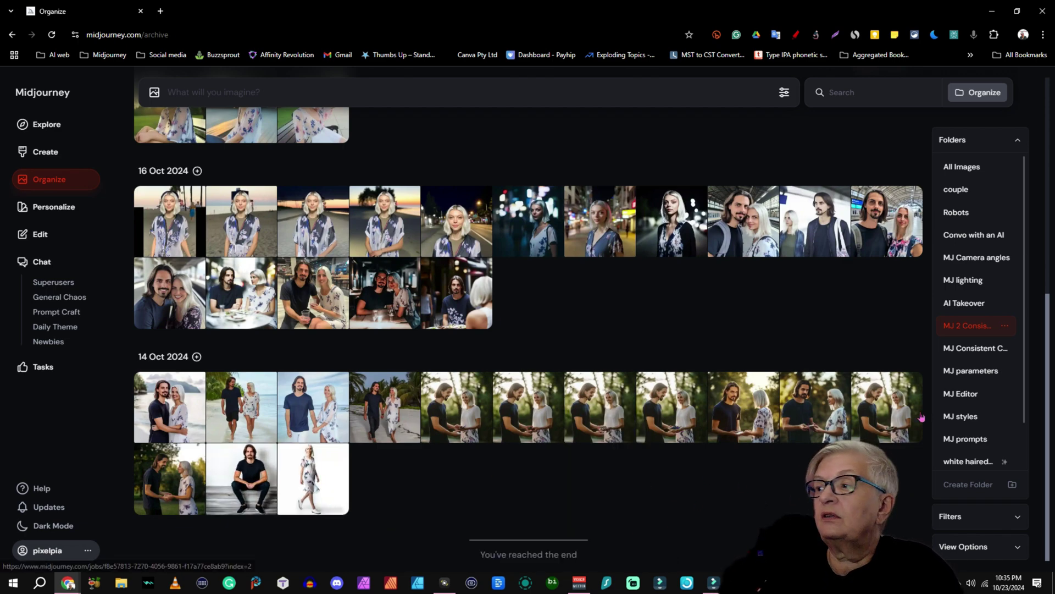
click(1017, 139)
click(1015, 165)
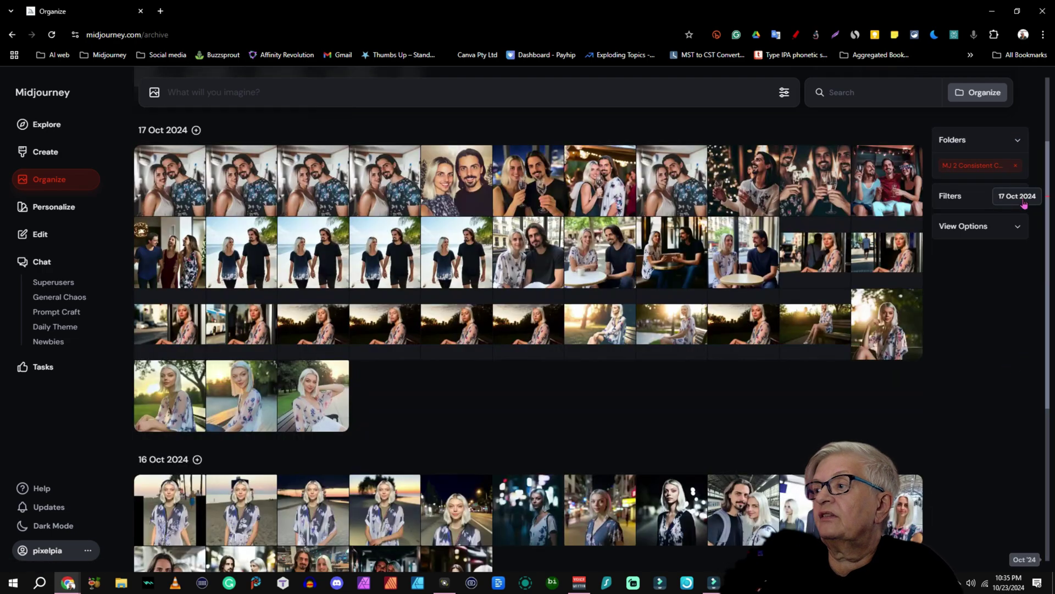
click(950, 166)
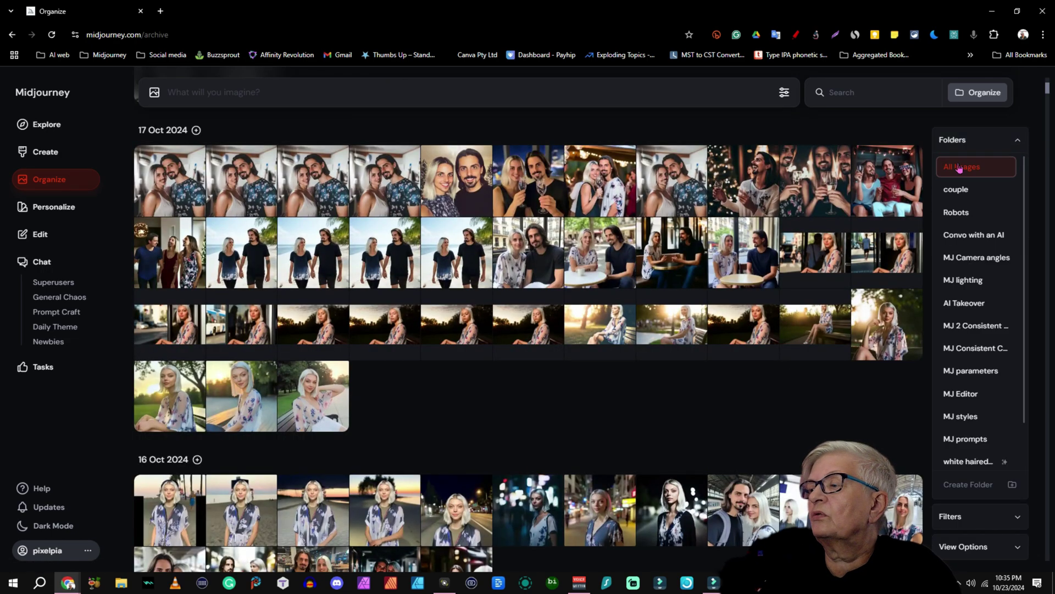
click(1016, 140)
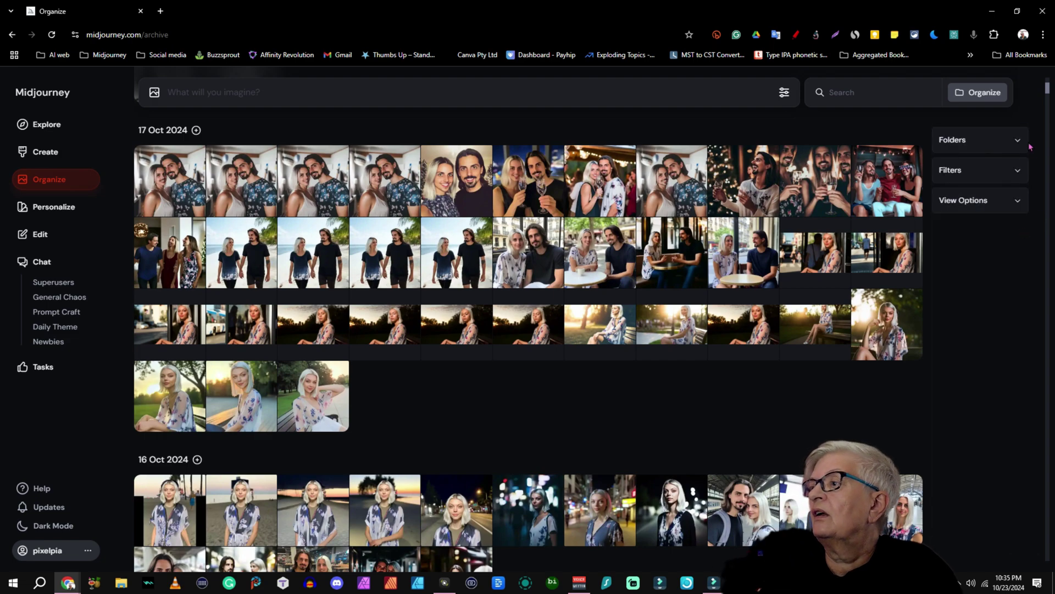
click(1018, 171)
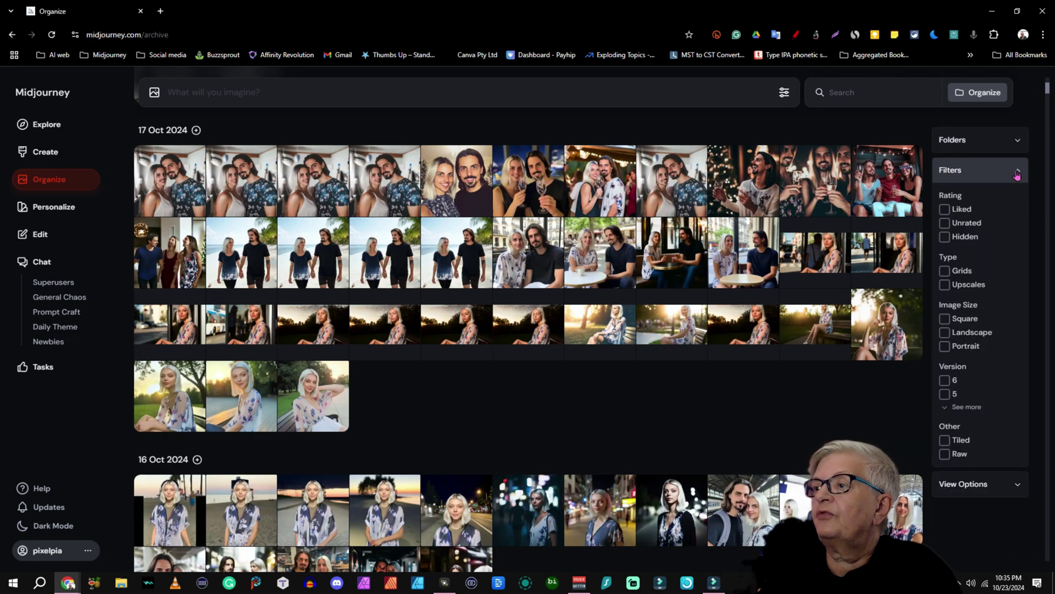
click(959, 211)
scroll(557, 352, up, 3)
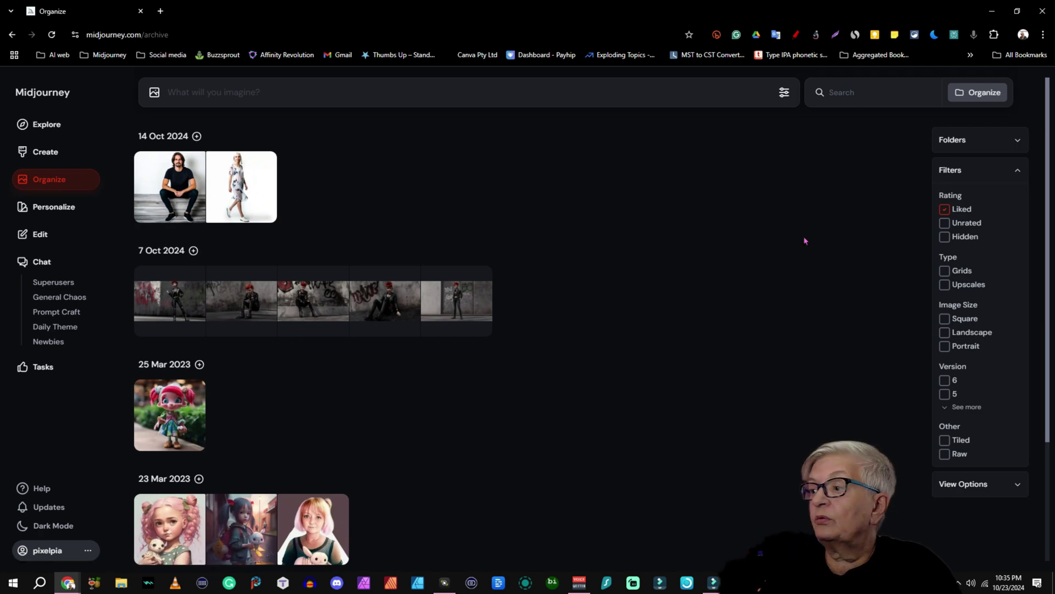
click(968, 223)
click(1018, 141)
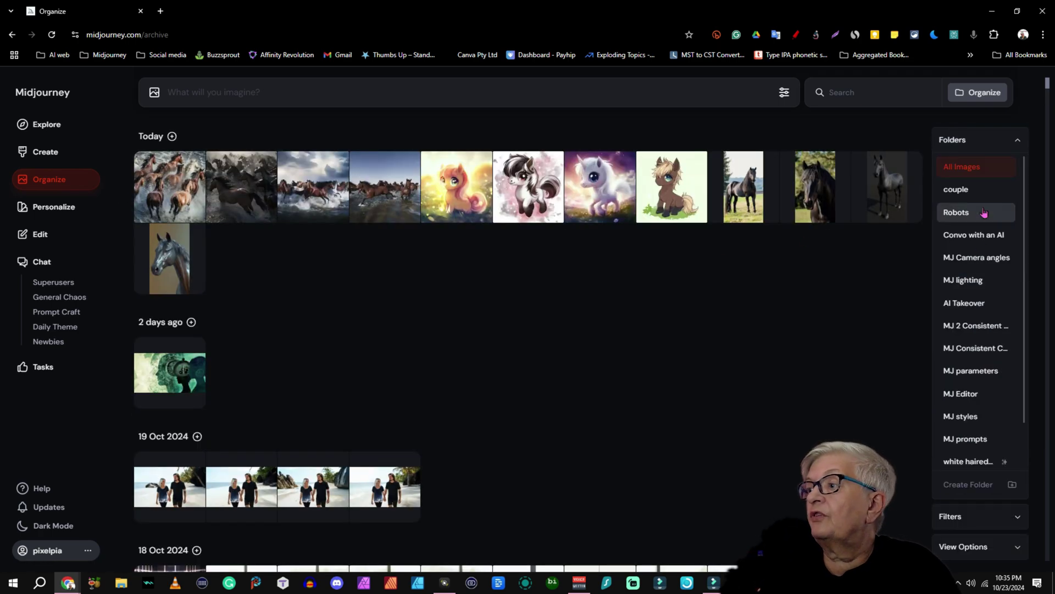
click(974, 190)
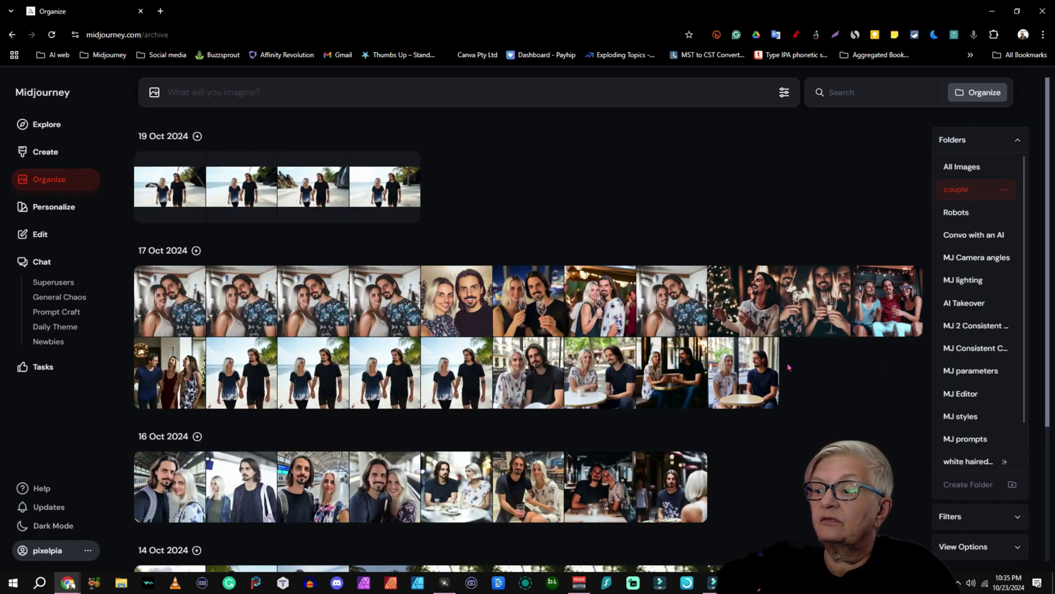
scroll(978, 263, down, 3)
click(987, 332)
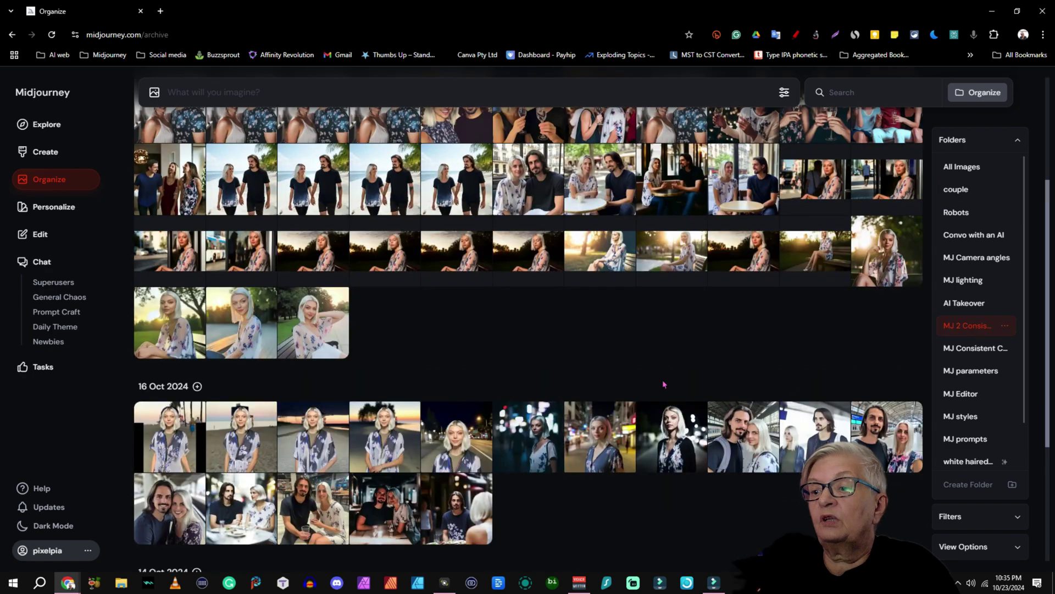
scroll(672, 382, down, 4)
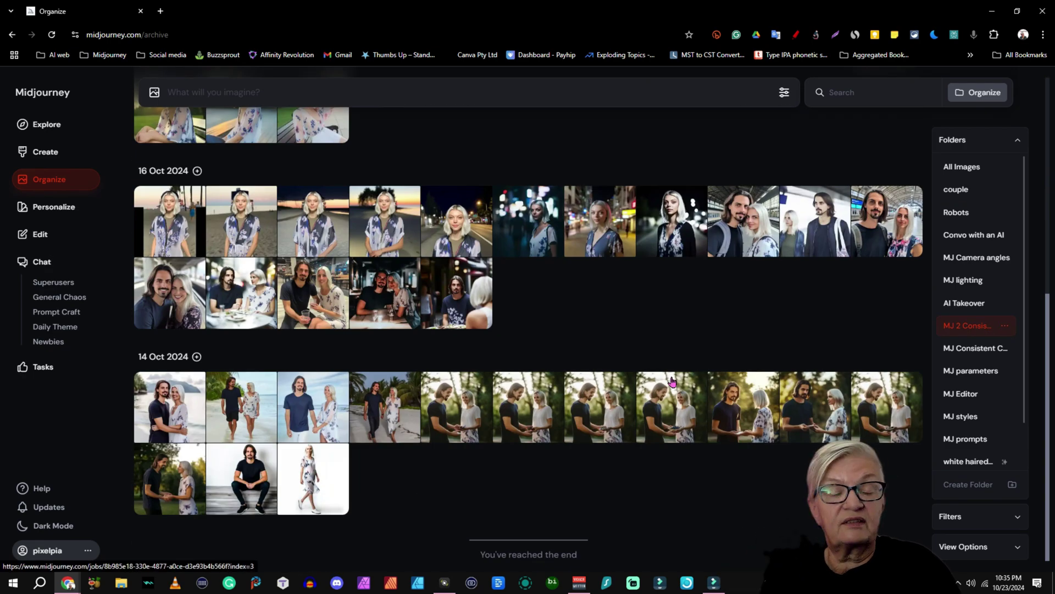